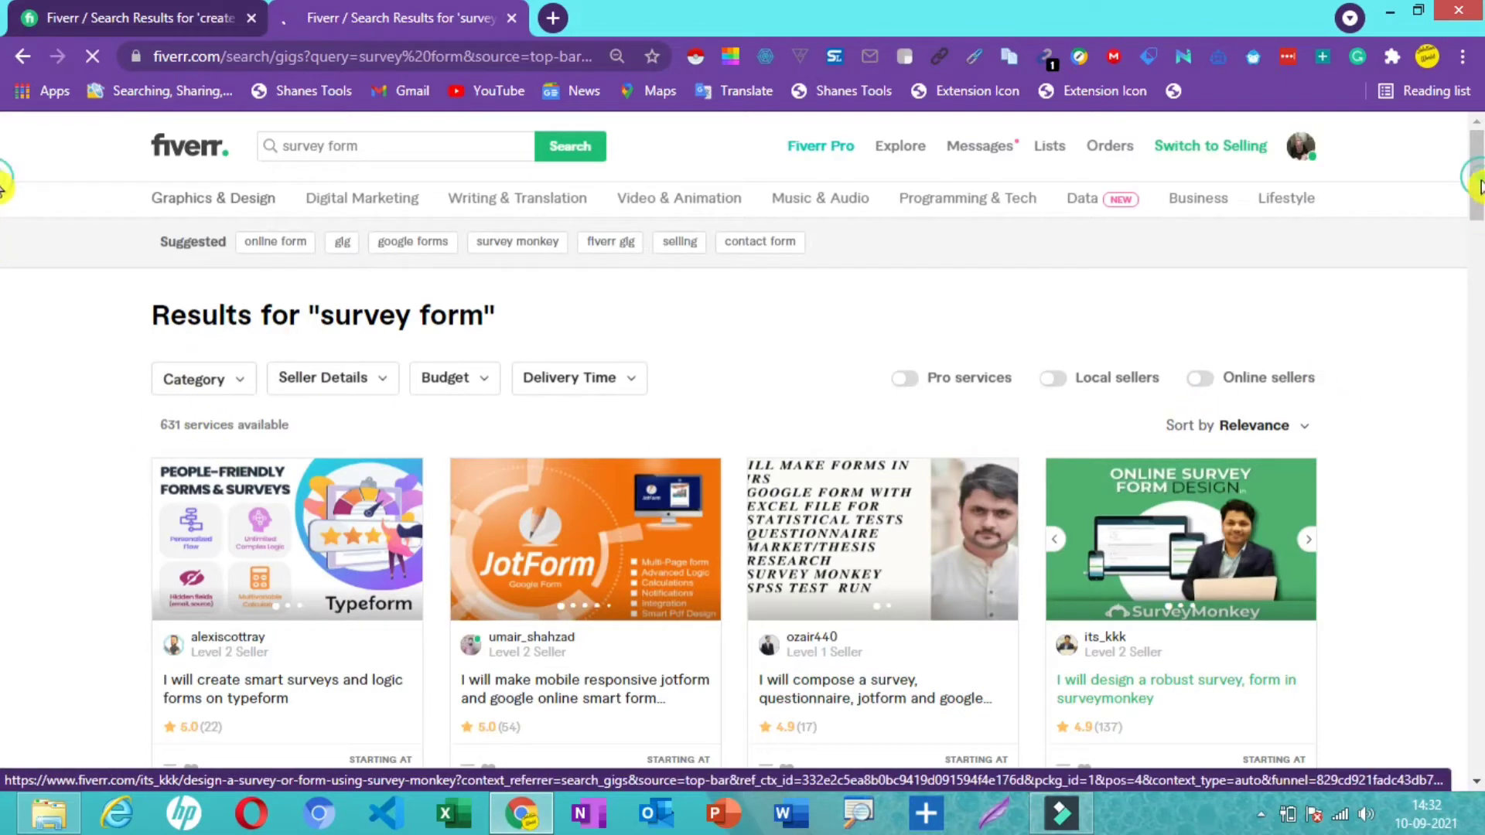
- Scroll through the Fiverr gig results for 'survey form'
{"action": "left_click_drag", "start_coordinate": [1477, 184], "coordinate": [1477, 240]}
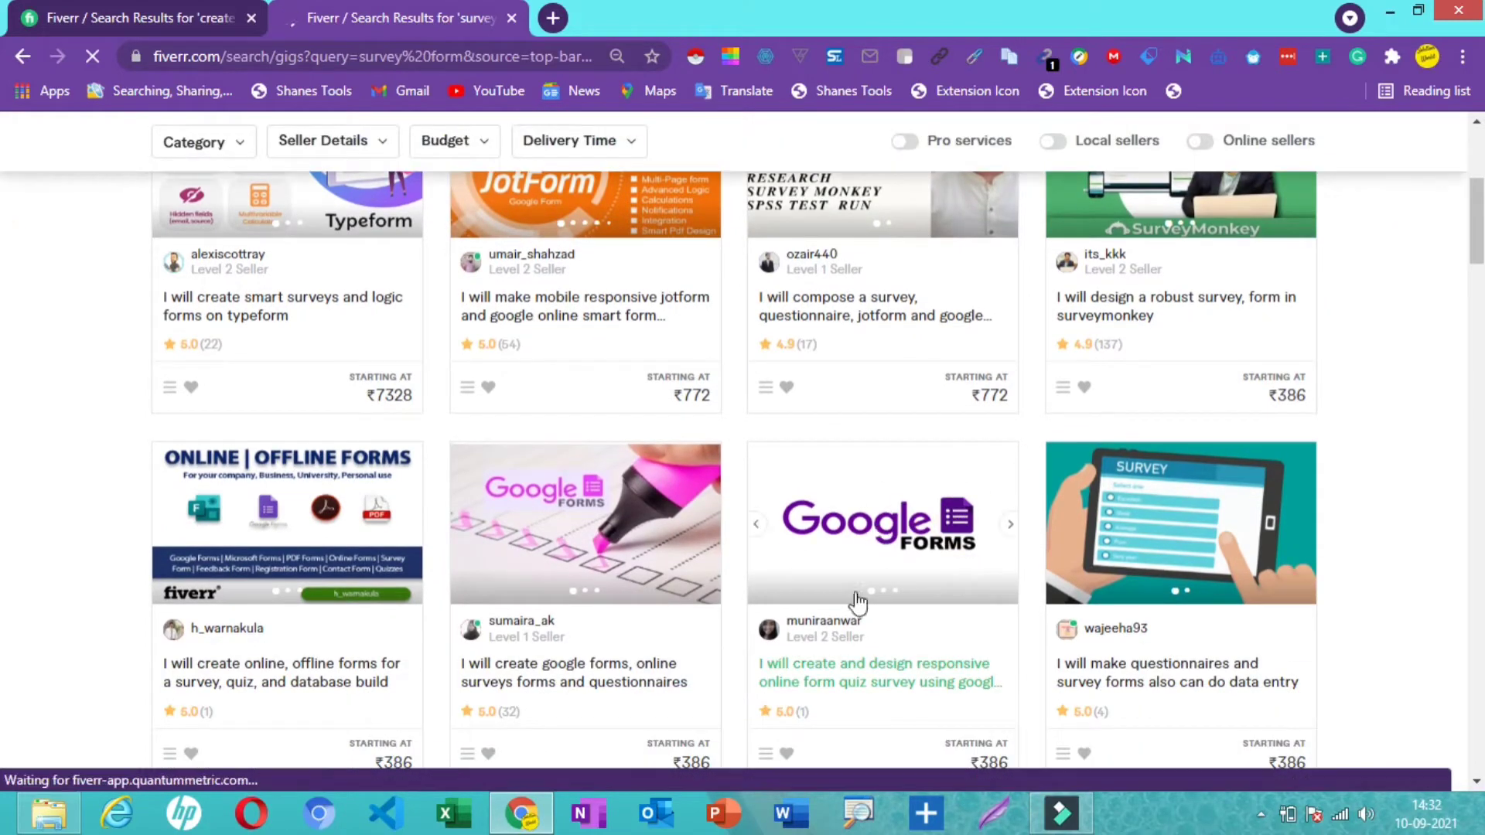
- Open the Google Forms survey gig and compare its Standard and ₹3,857 Premium packages
{"action": "left_click", "coordinate": [853, 515]}
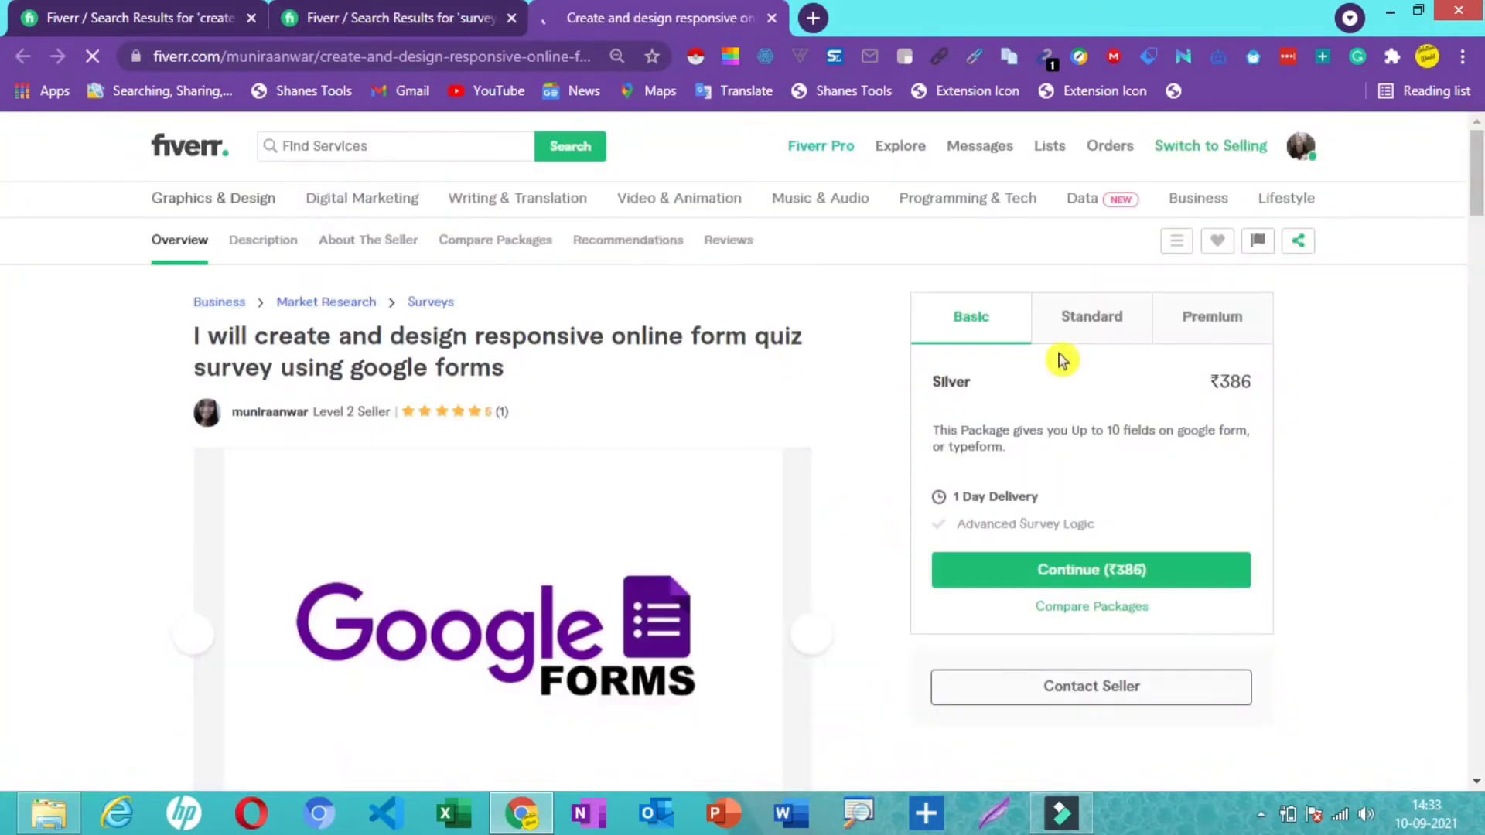
{"action": "left_click", "coordinate": [1079, 321]}
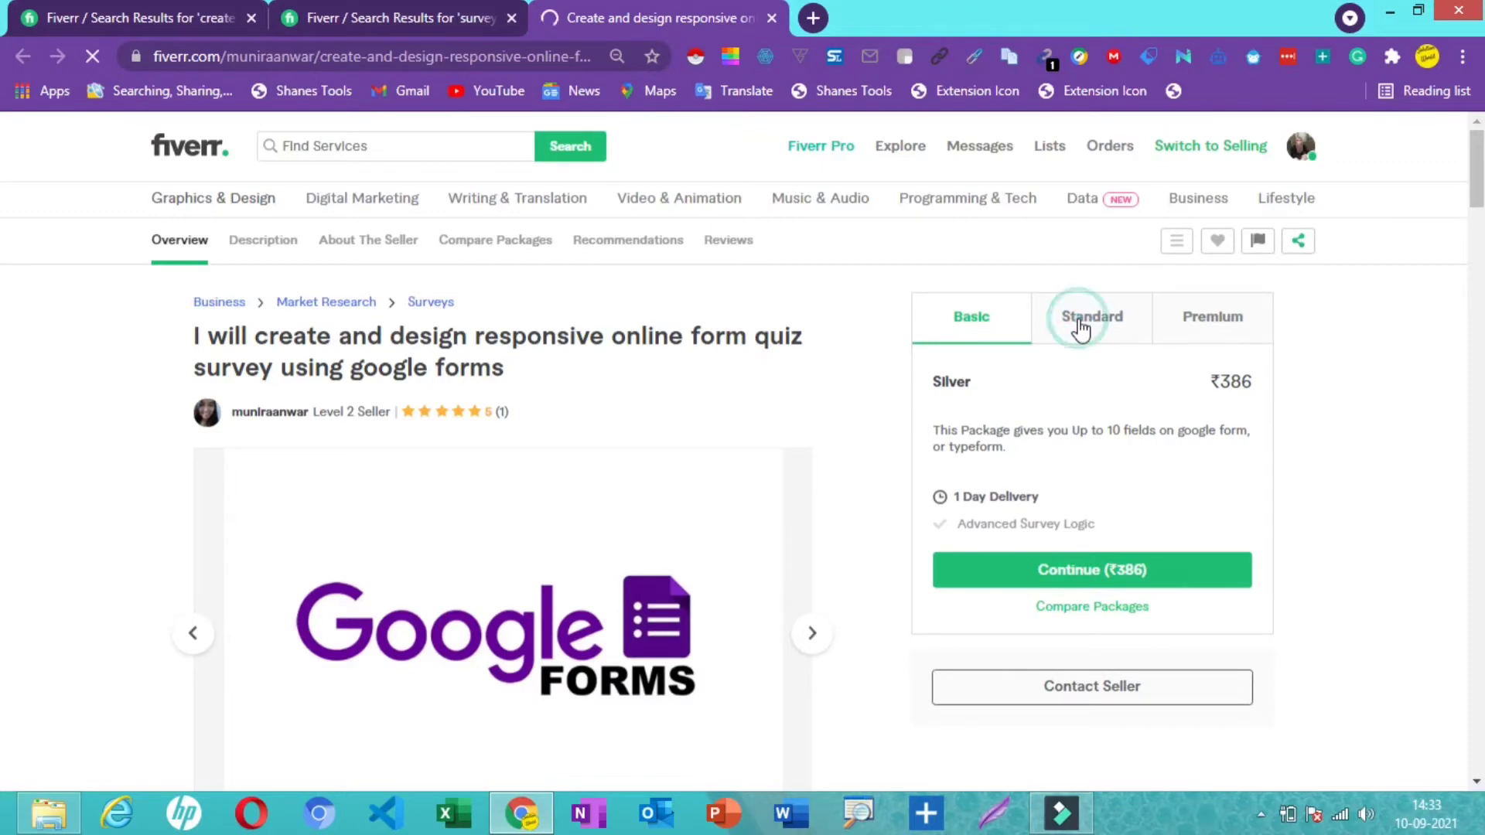
{"action": "left_click", "coordinate": [1195, 318]}
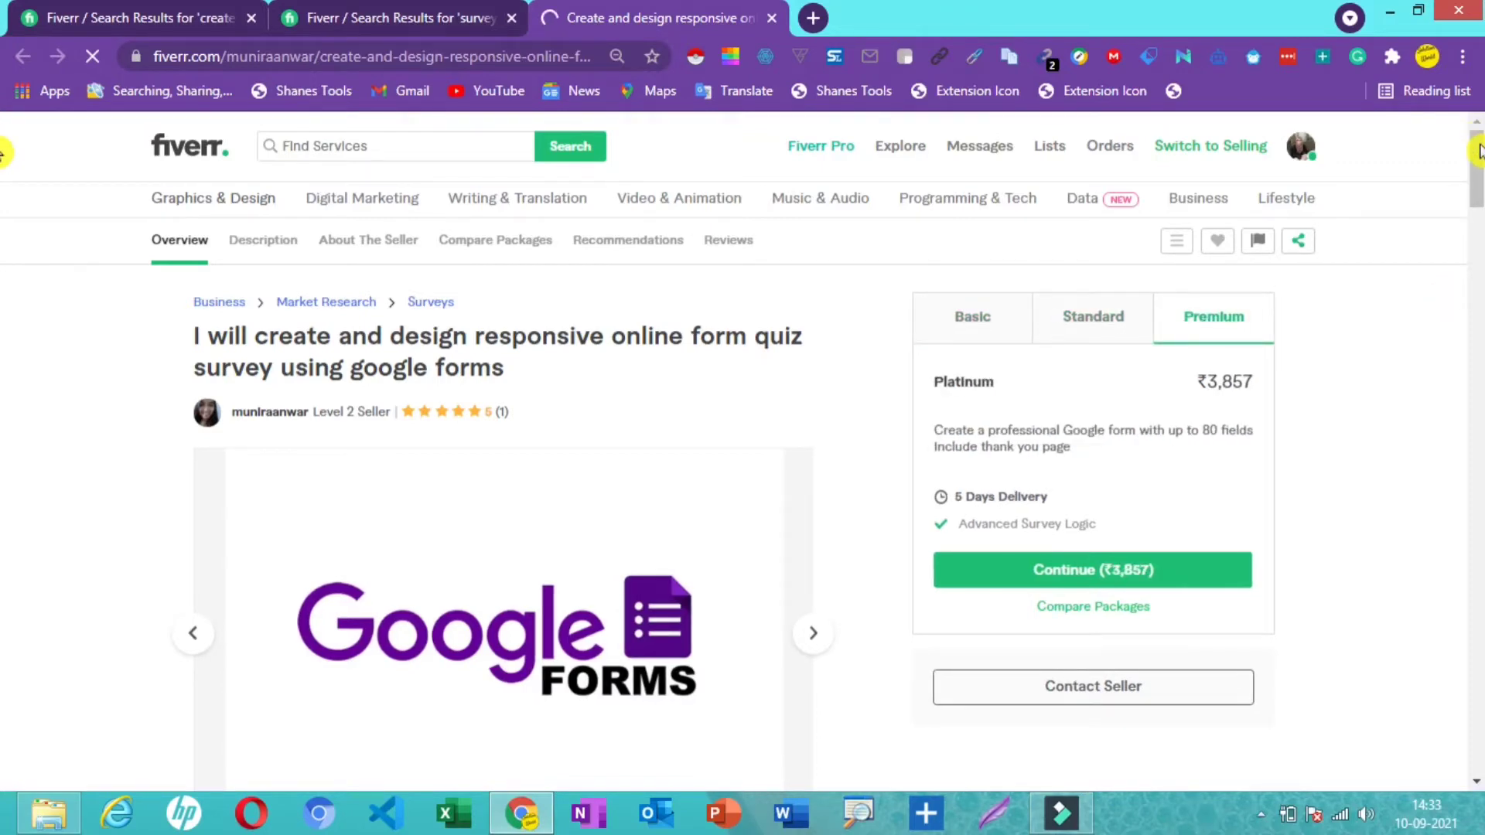
{"action": "left_click", "coordinate": [1477, 241]}
{"action": "left_click_drag", "start_coordinate": [1477, 241], "coordinate": [1477, 355]}
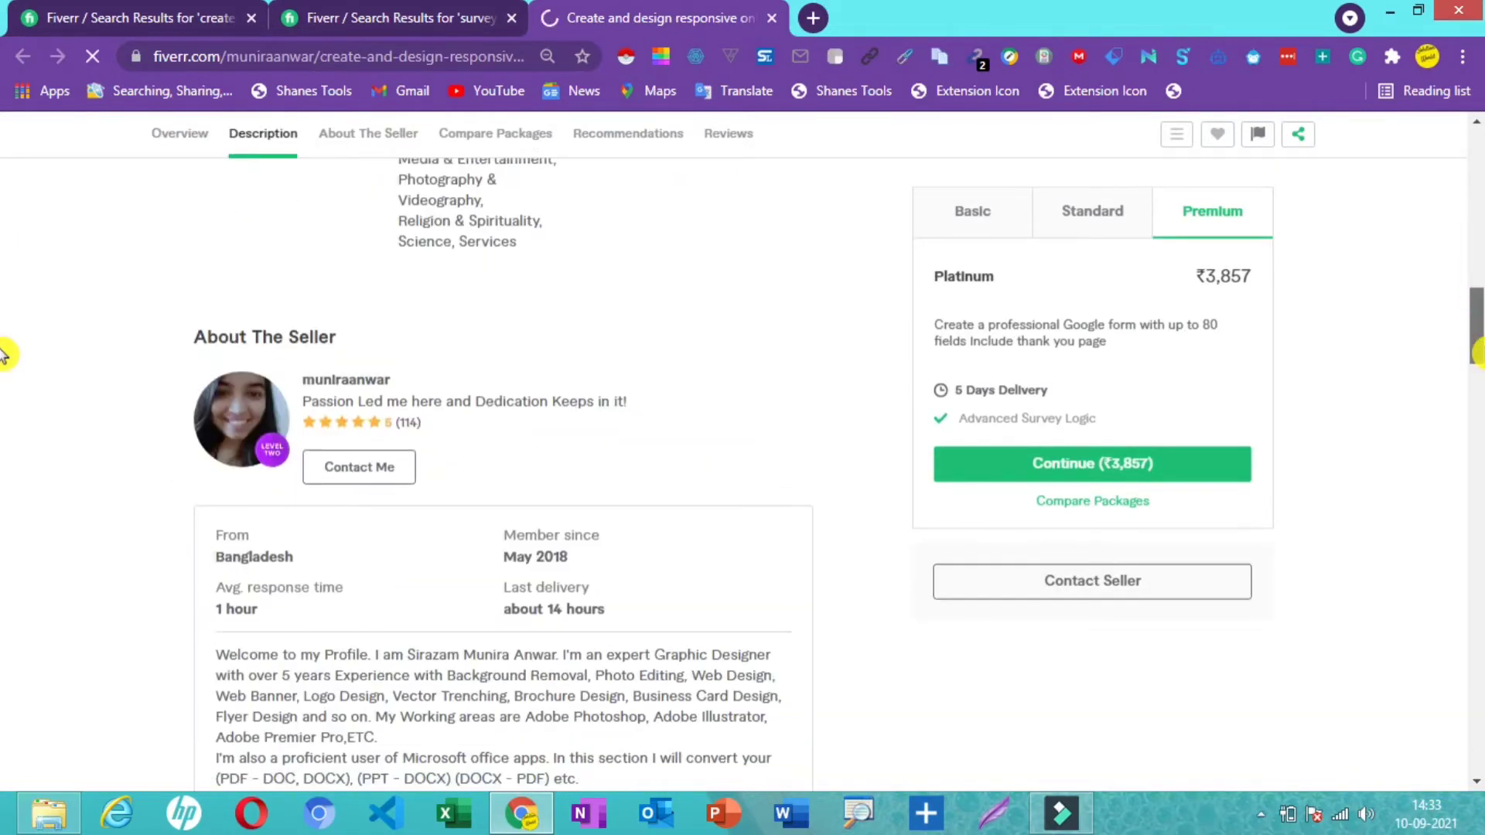
{"action": "scroll", "coordinate": [4, 355], "scroll_direction": "down", "scroll_amount": 6}
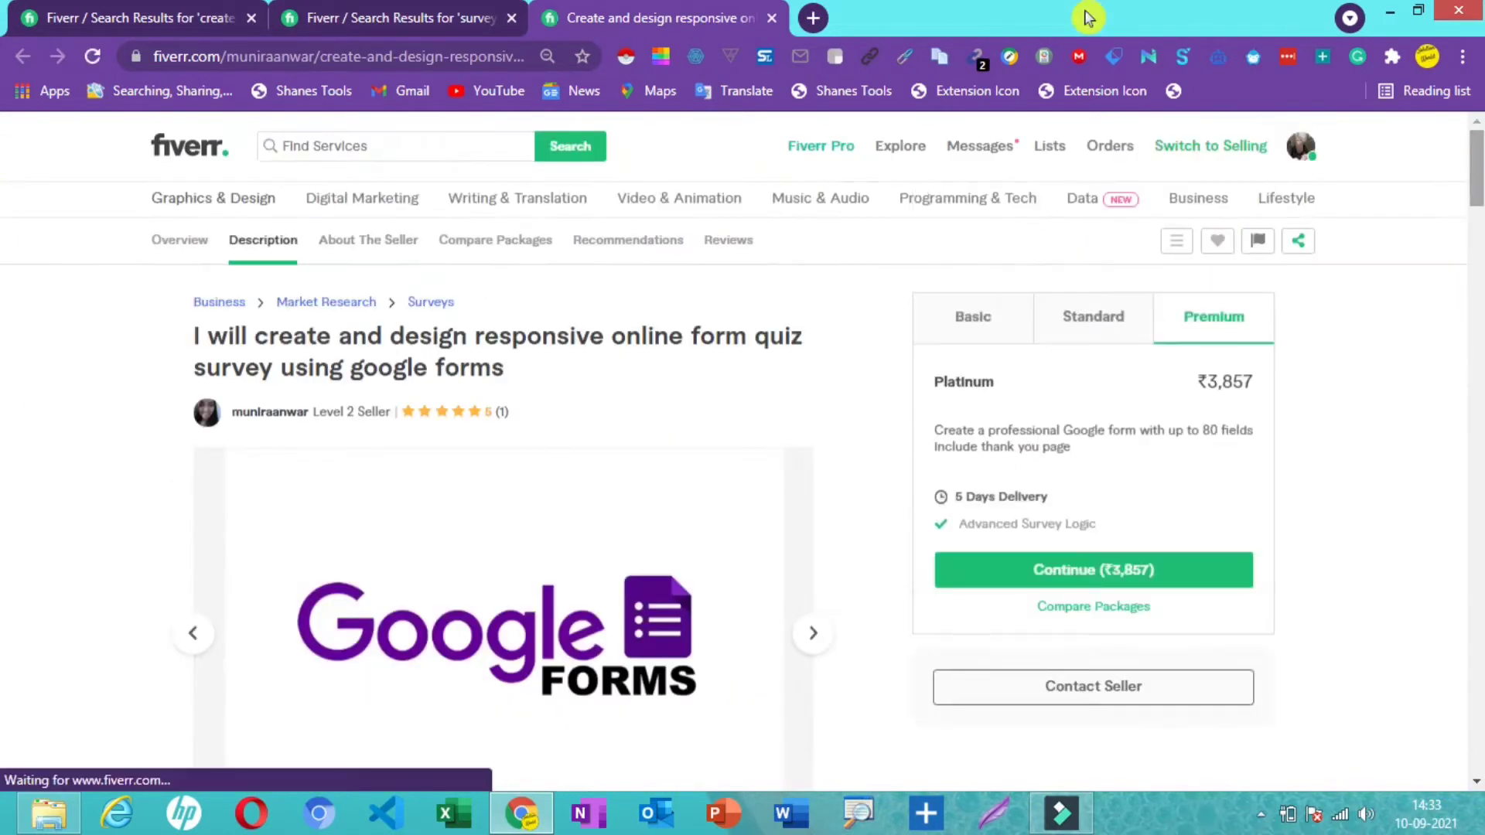
- In a new browser tab, launch Google Forms from the Google apps grid
{"action": "left_click", "coordinate": [813, 18]}
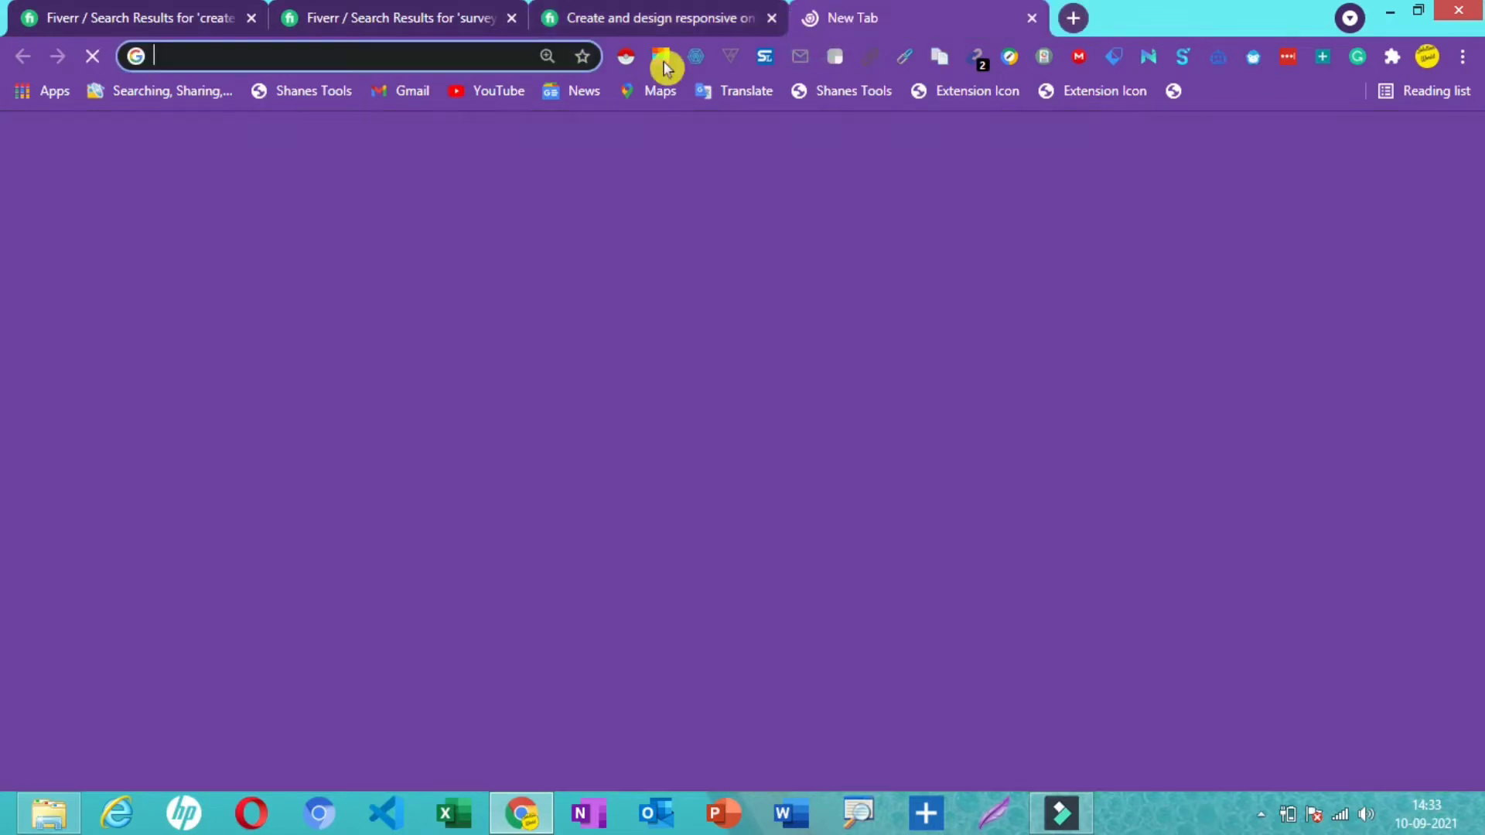
{"action": "left_click", "coordinate": [1368, 157]}
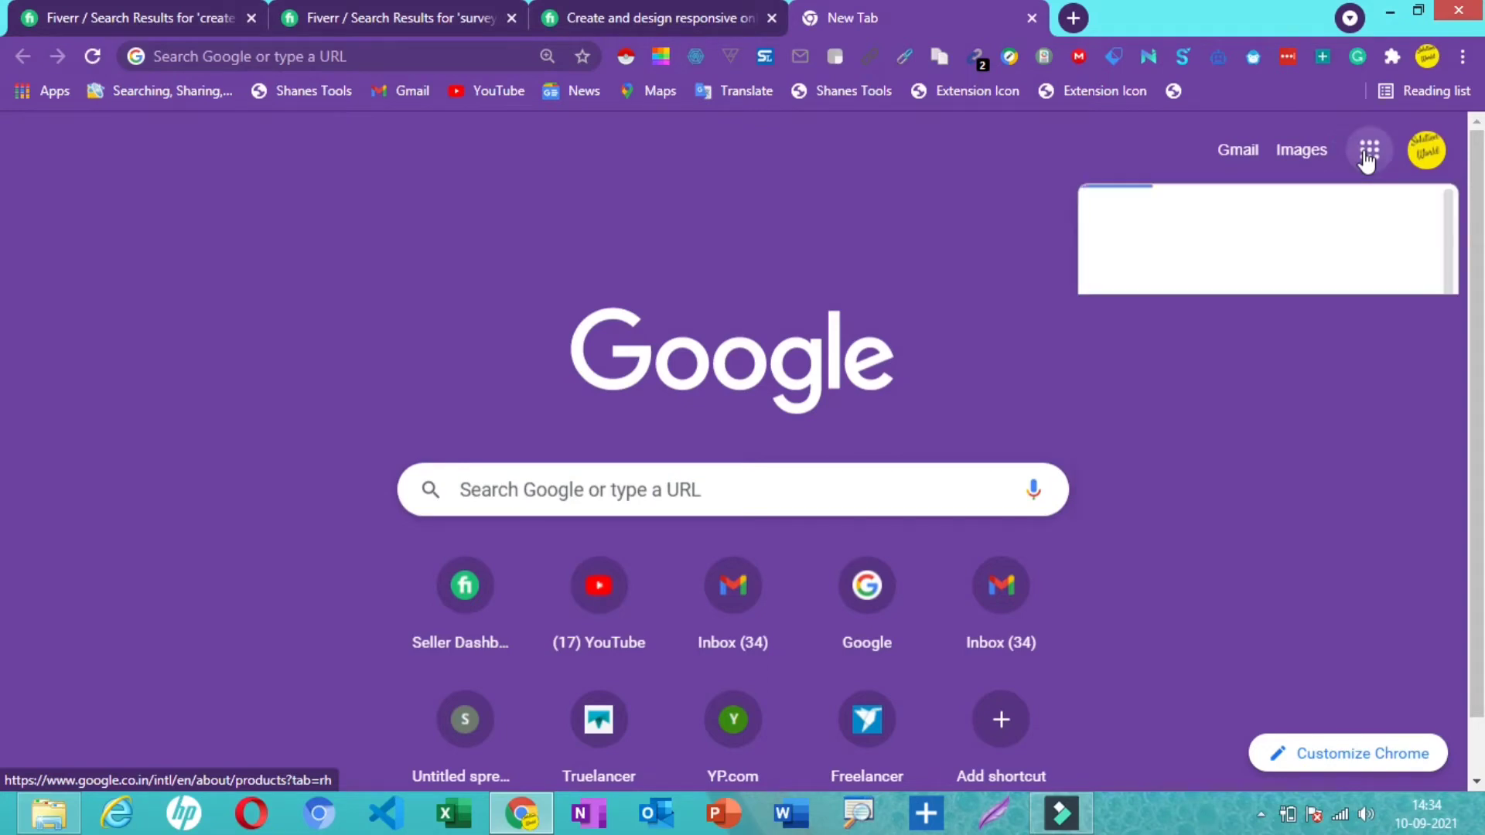
{"action": "left_click_drag", "start_coordinate": [1449, 280], "coordinate": [1467, 660]}
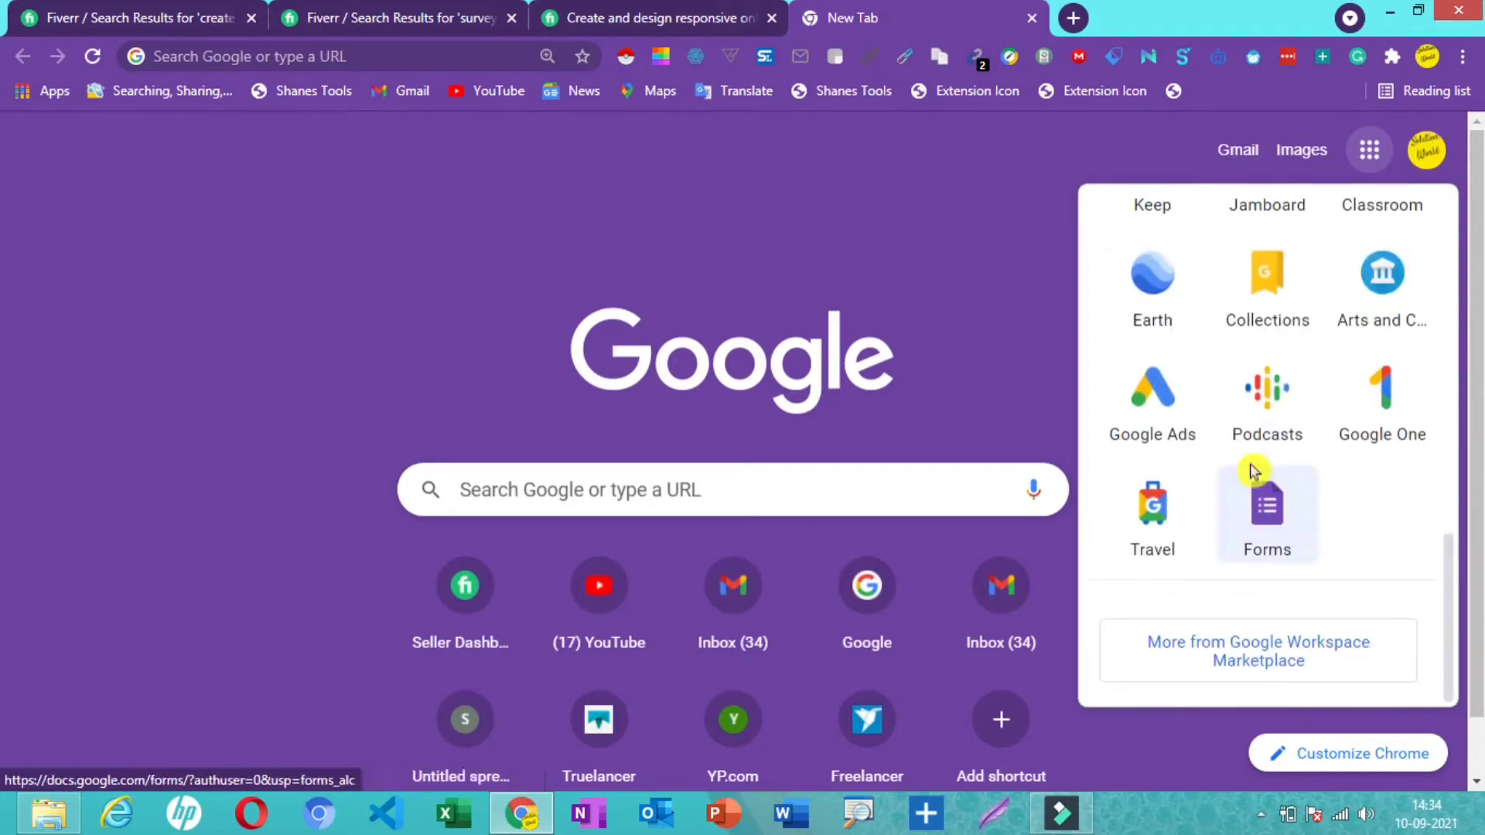
{"action": "left_click", "coordinate": [1269, 511]}
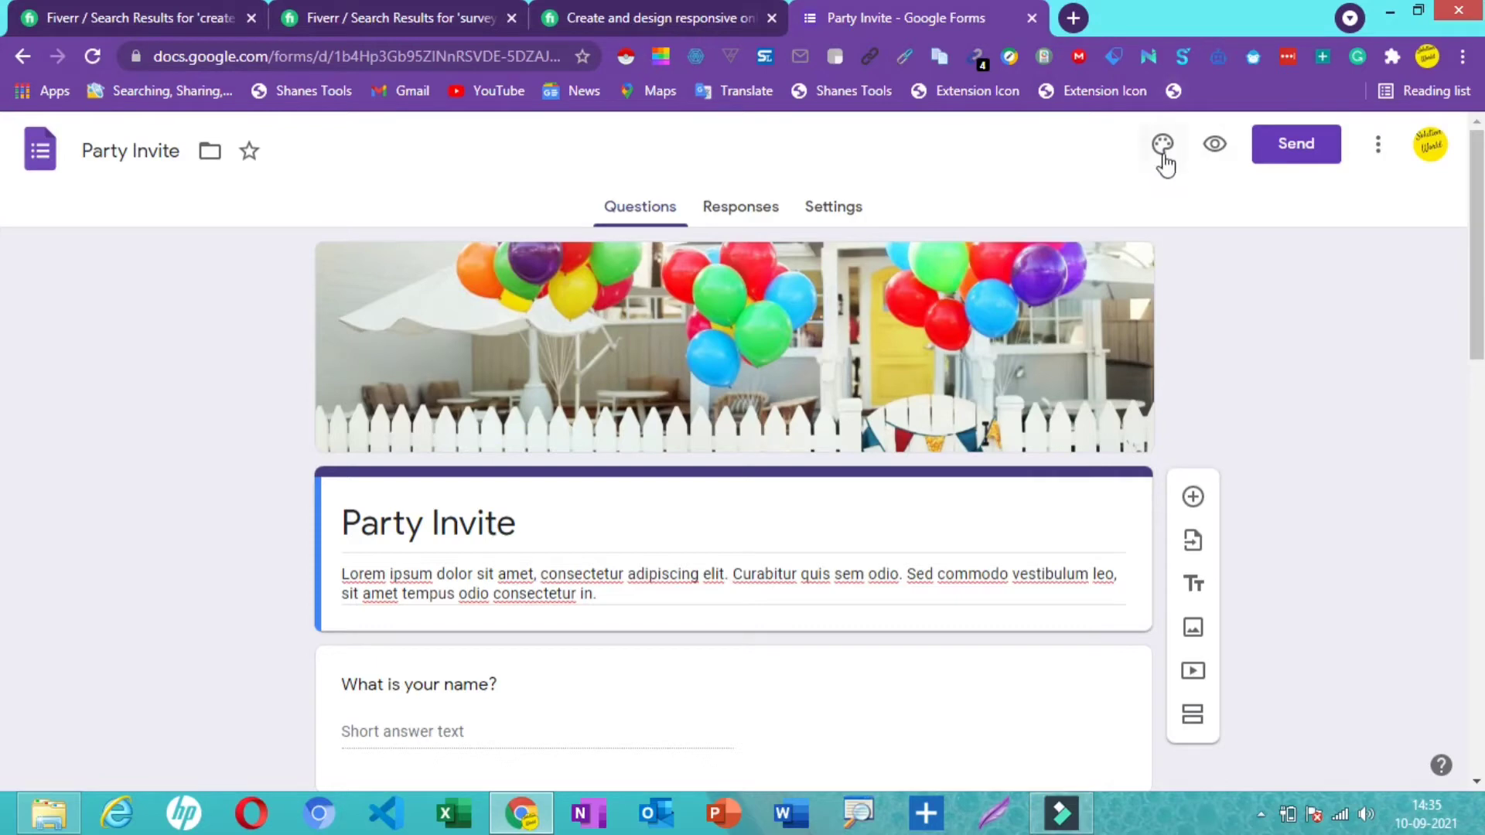
- Swap the balloon header for the white robot figures image from the theme gallery
{"action": "left_click", "coordinate": [1163, 147]}
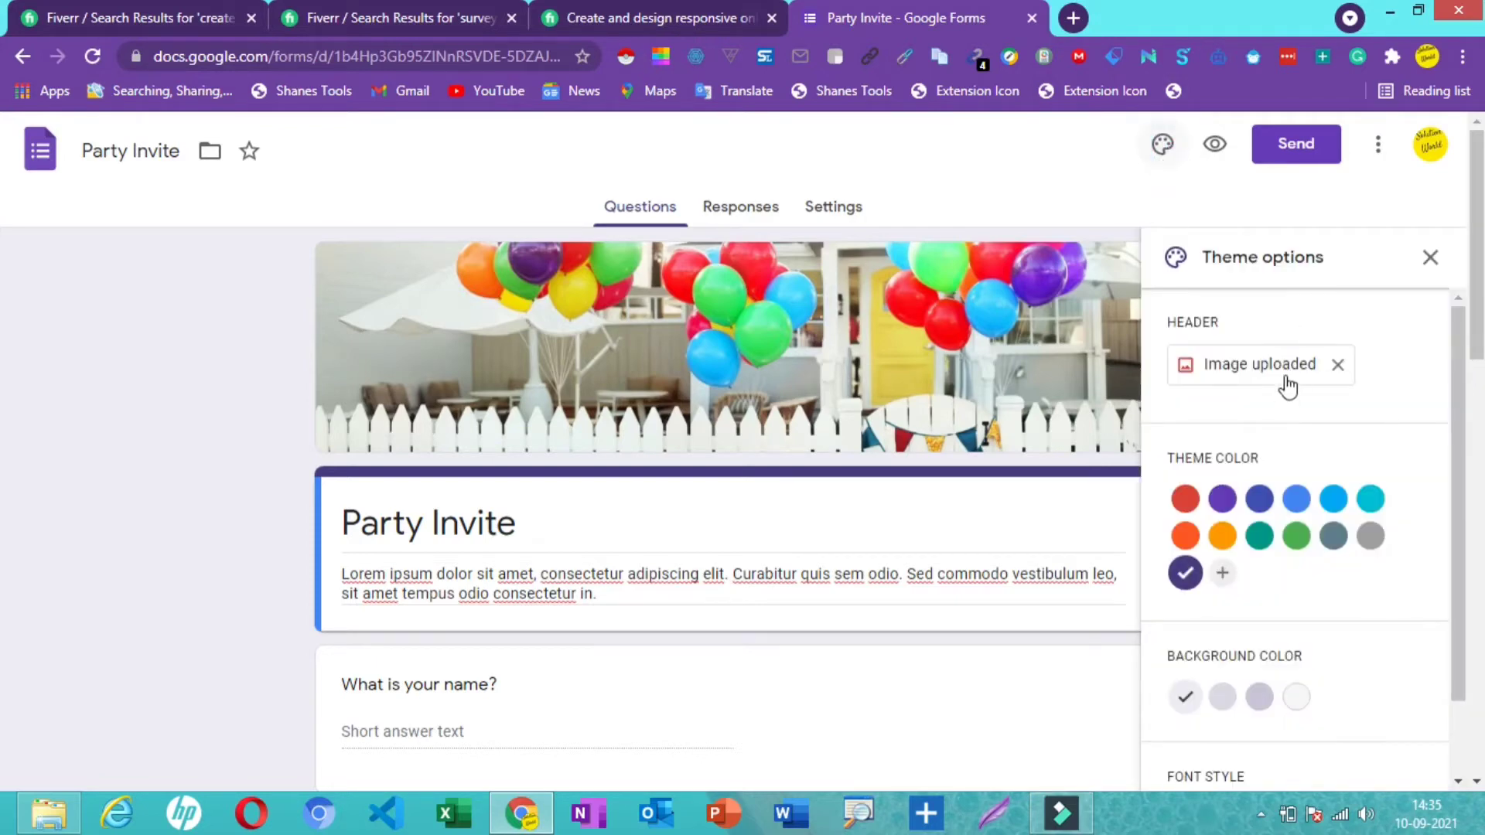
{"action": "left_click", "coordinate": [1288, 370]}
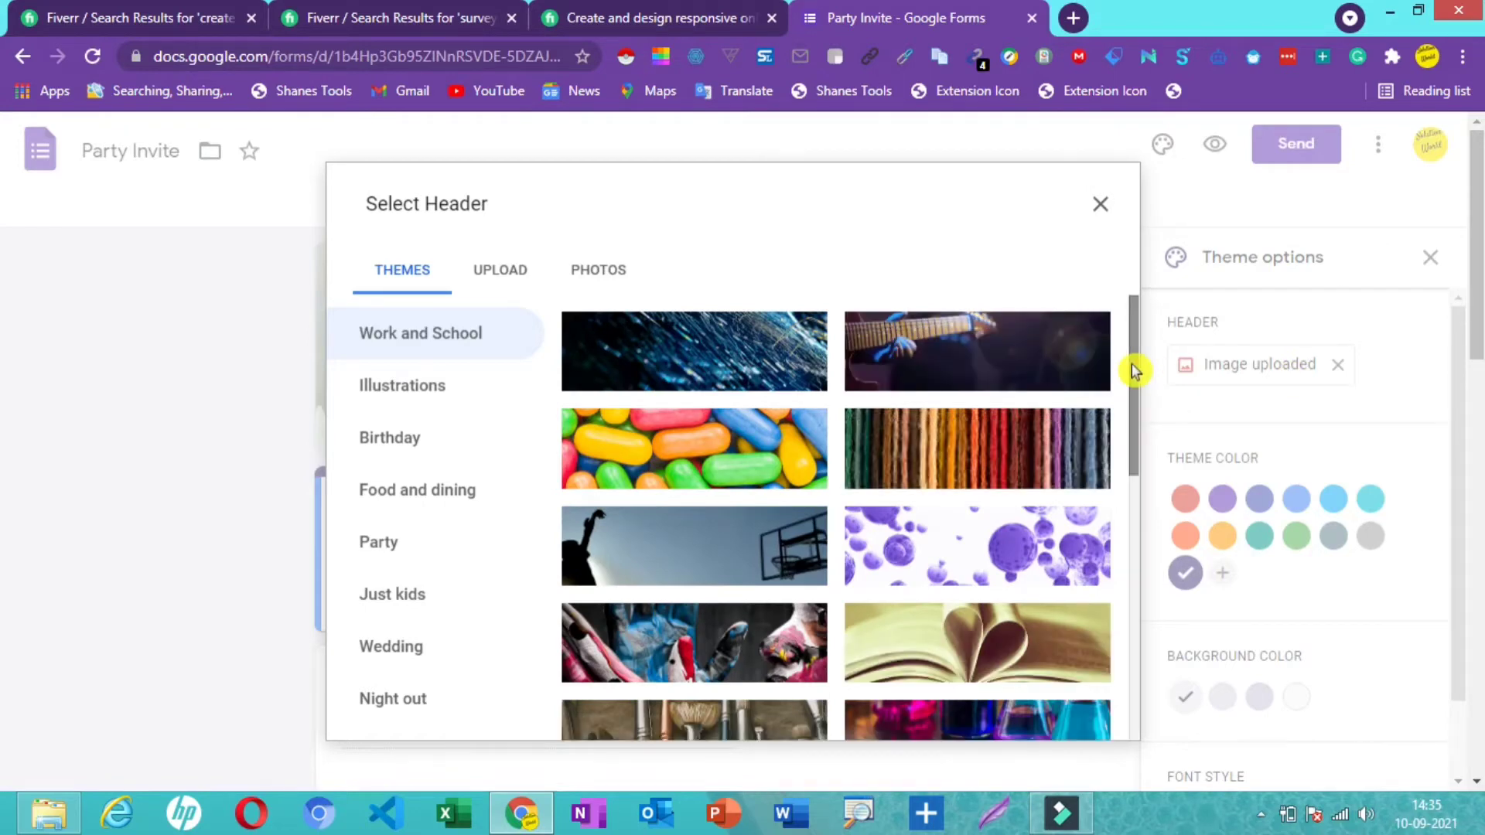
{"action": "left_click_drag", "start_coordinate": [1131, 371], "coordinate": [1147, 582]}
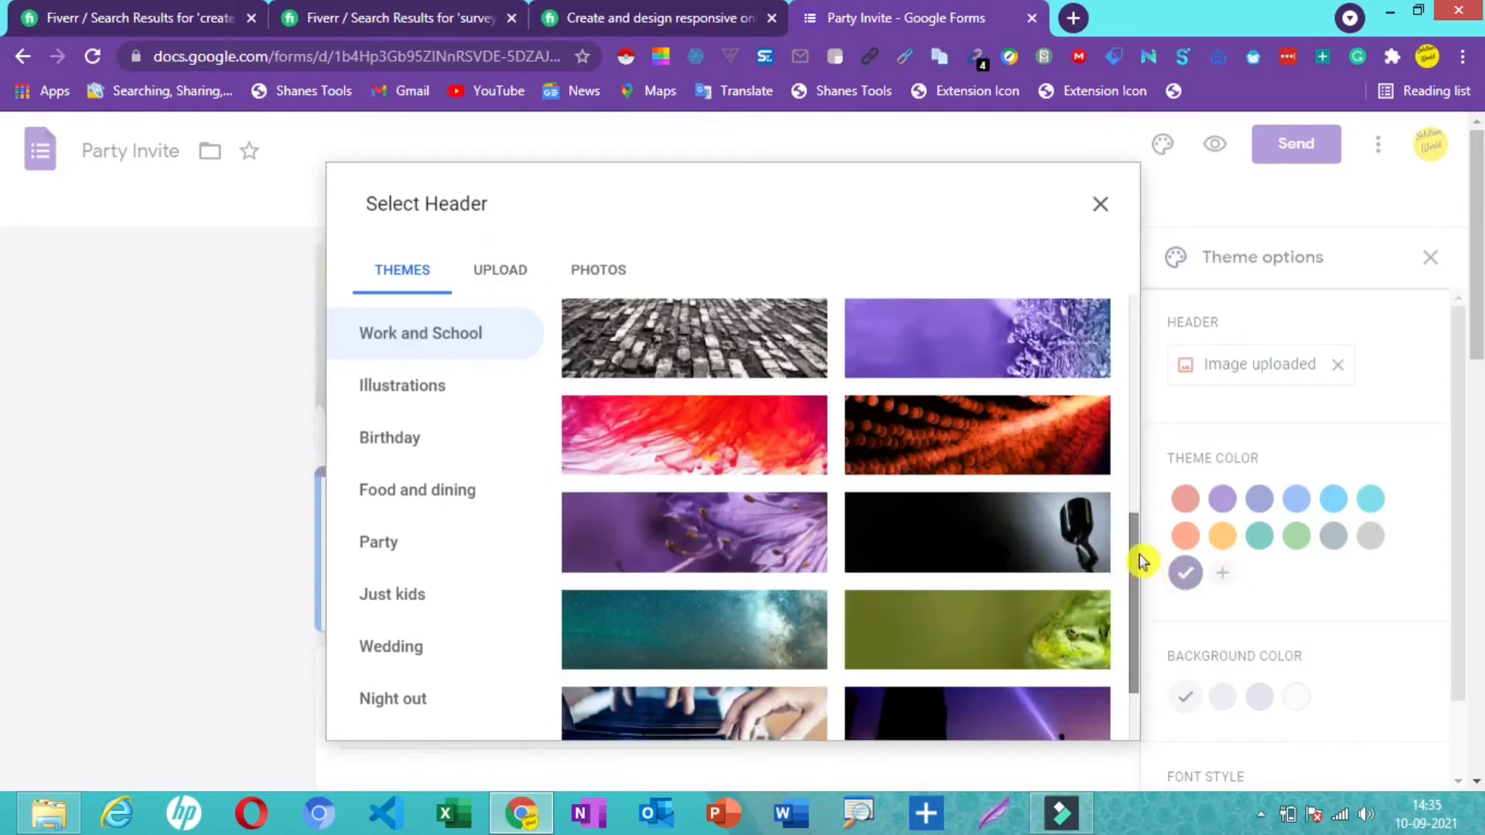
{"action": "left_click_drag", "start_coordinate": [1135, 558], "coordinate": [1172, 685]}
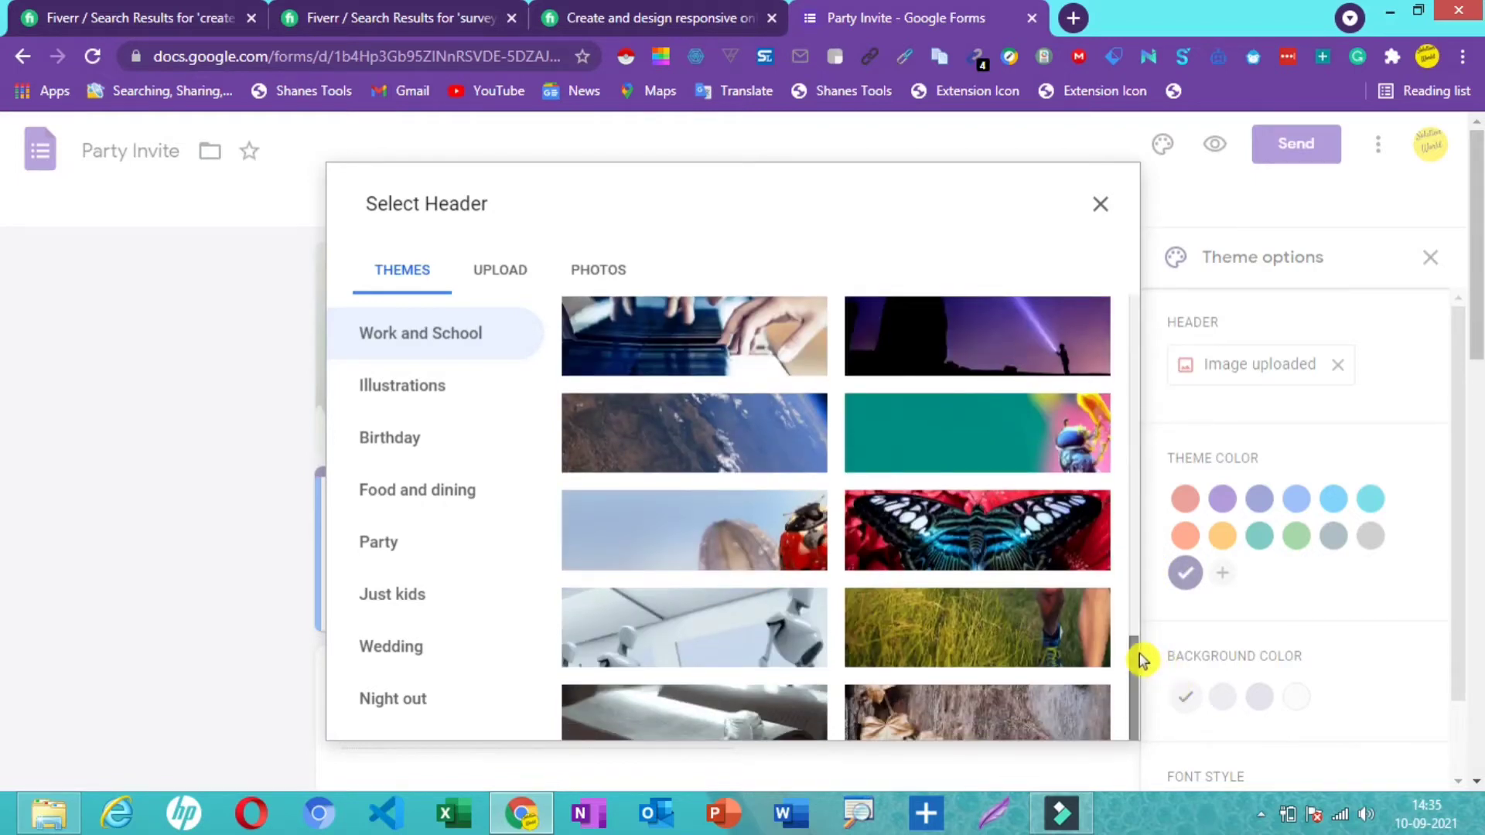
{"action": "scroll", "coordinate": [1144, 684], "scroll_direction": "down", "scroll_amount": 1}
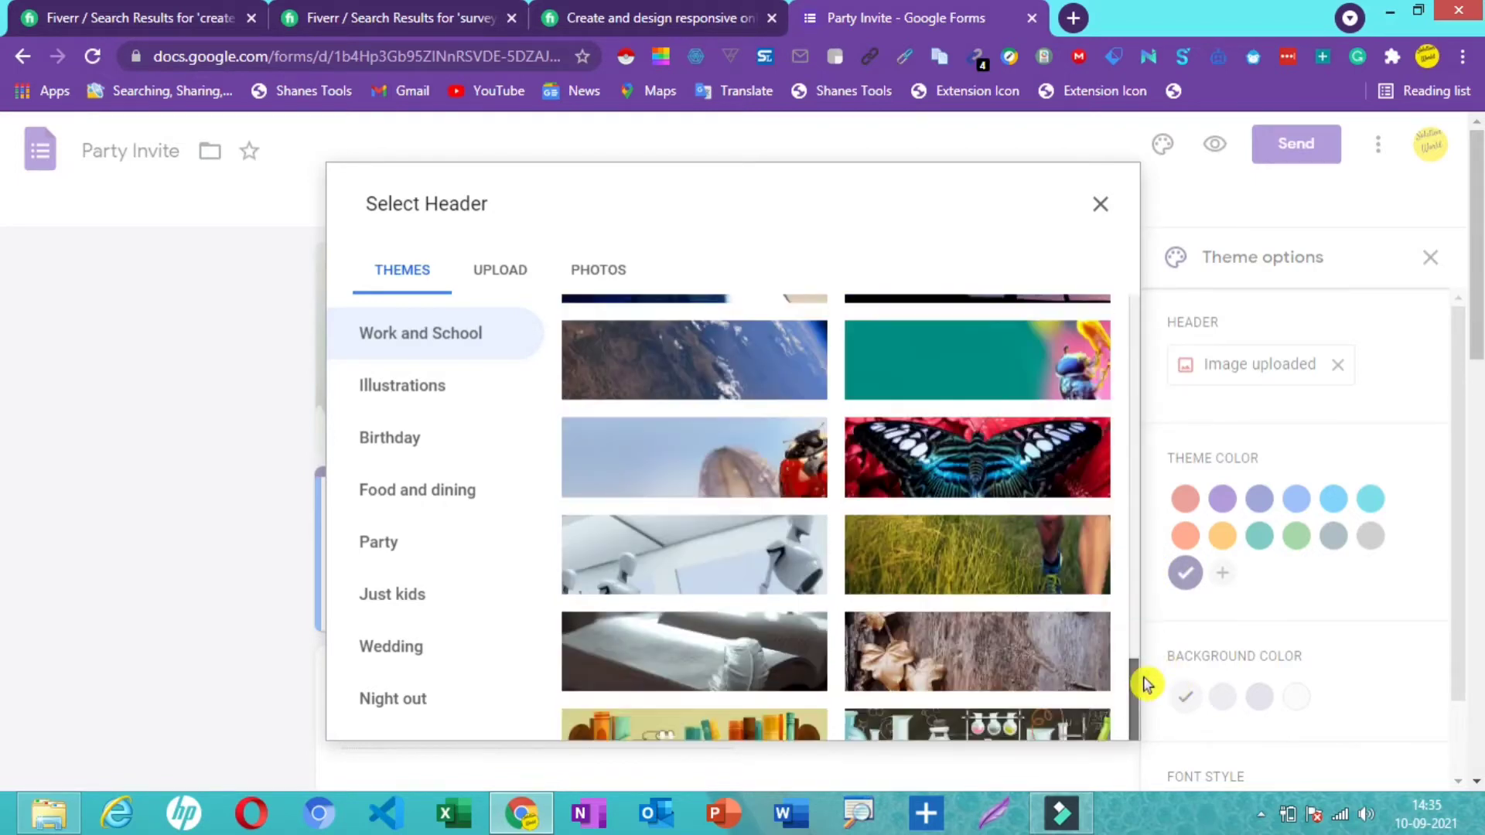
{"action": "left_click", "coordinate": [744, 541]}
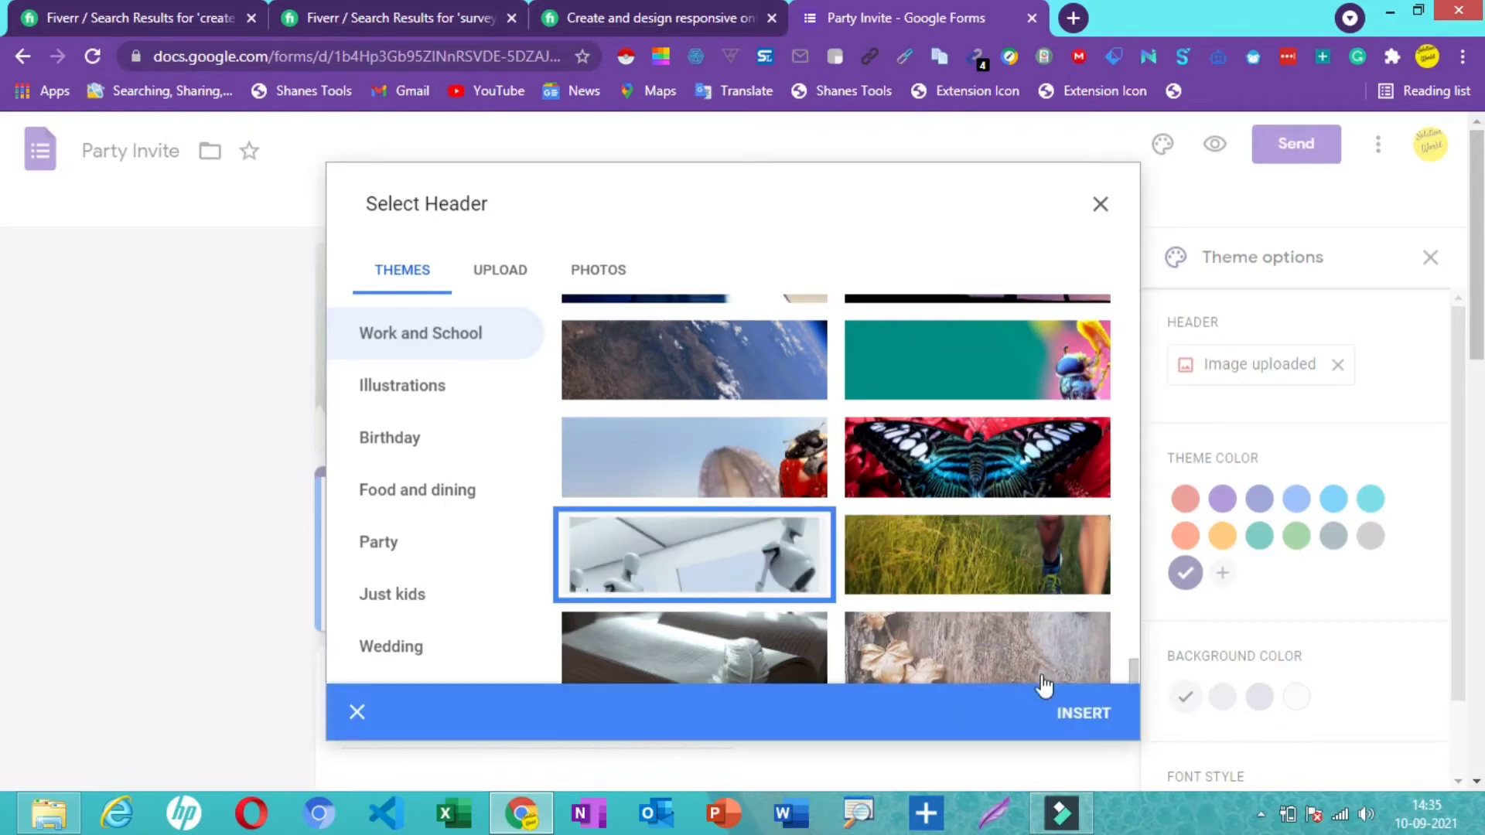
{"action": "left_click", "coordinate": [1093, 725]}
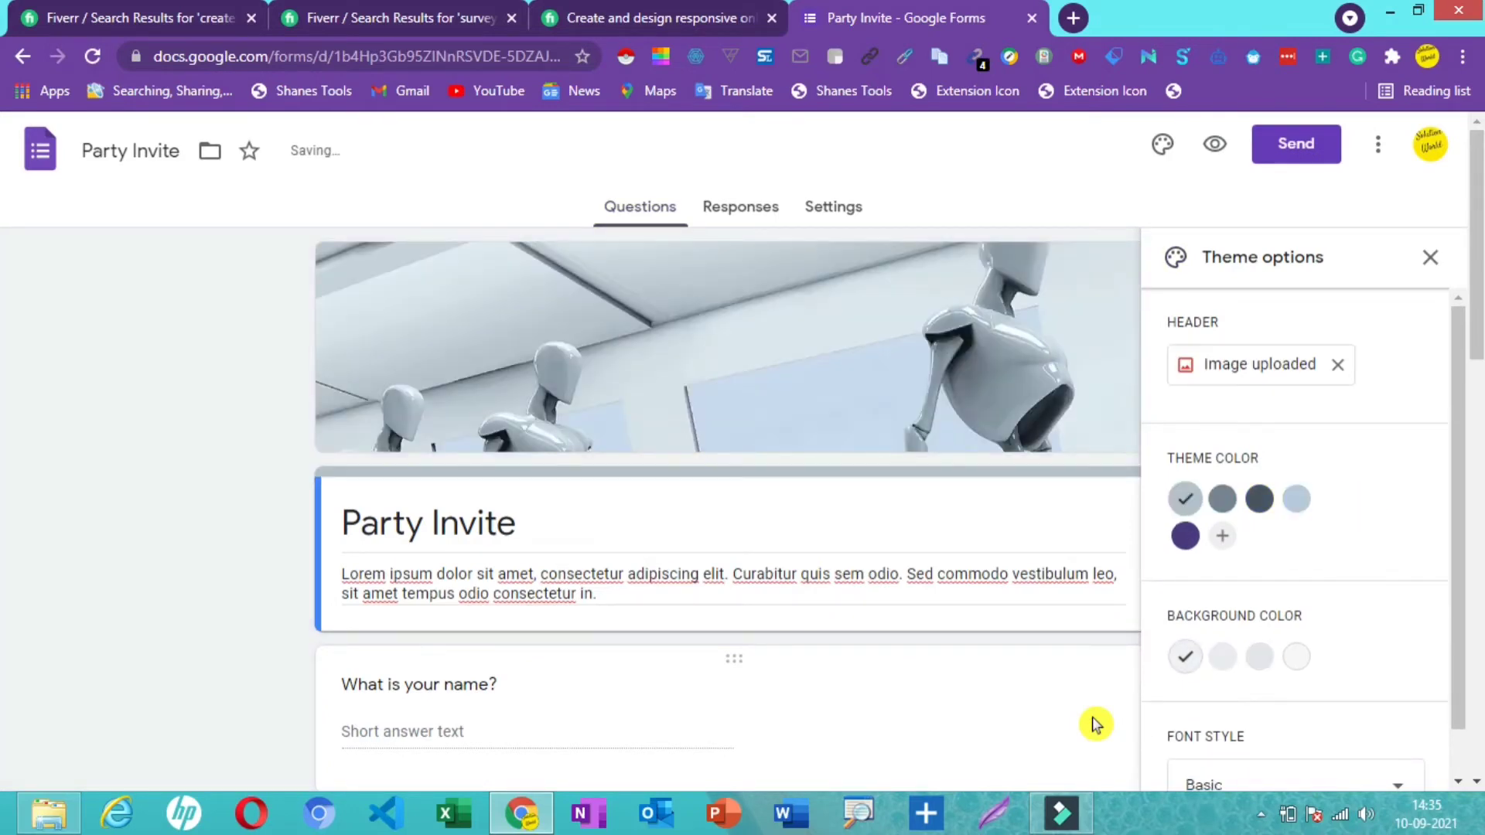
- Add the custom red #e61919 as the form's theme colour
{"action": "triple_click", "coordinate": [1255, 518]}
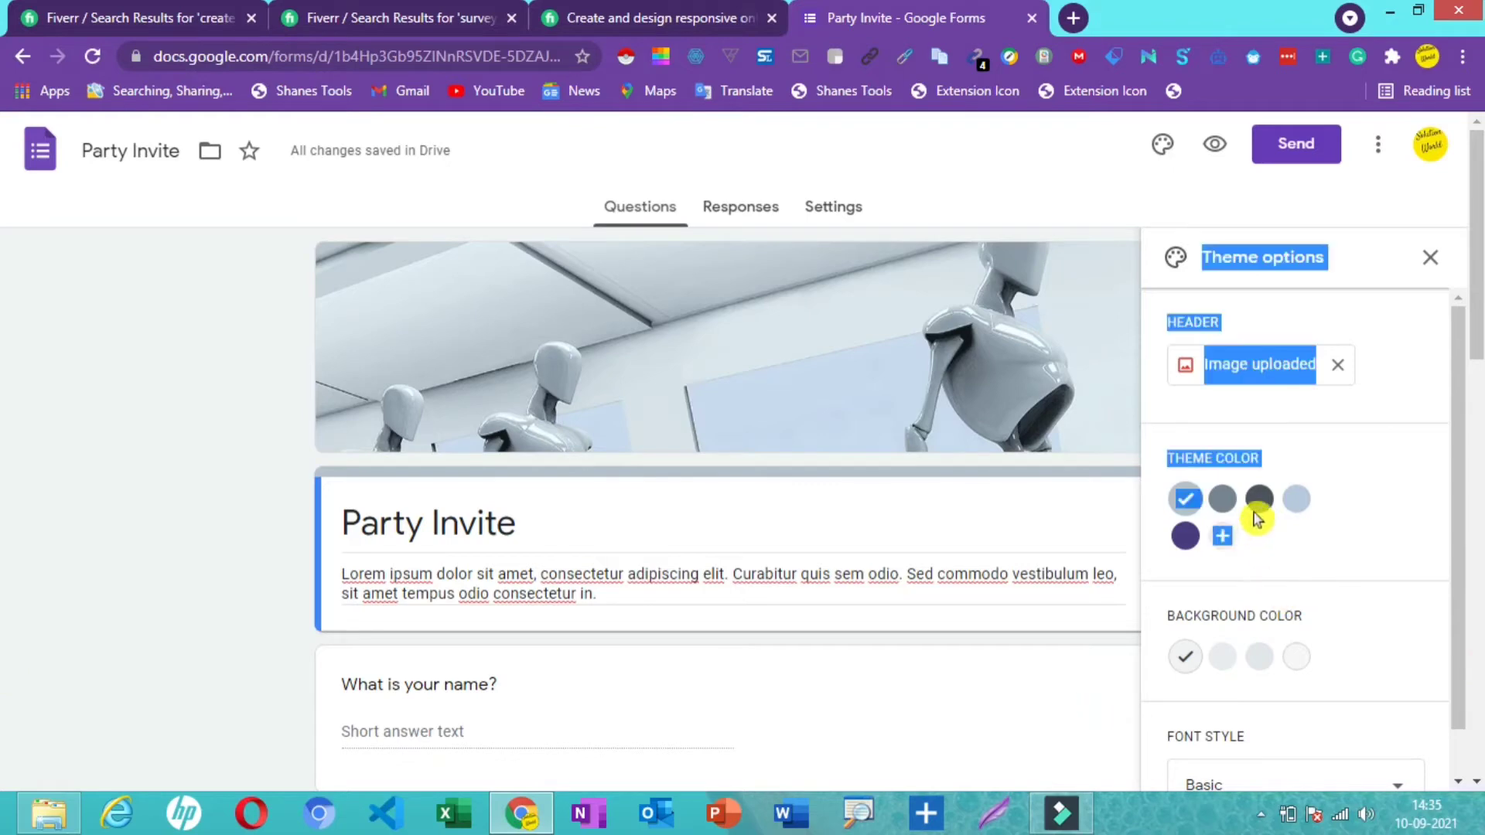
{"action": "left_click", "coordinate": [1258, 506]}
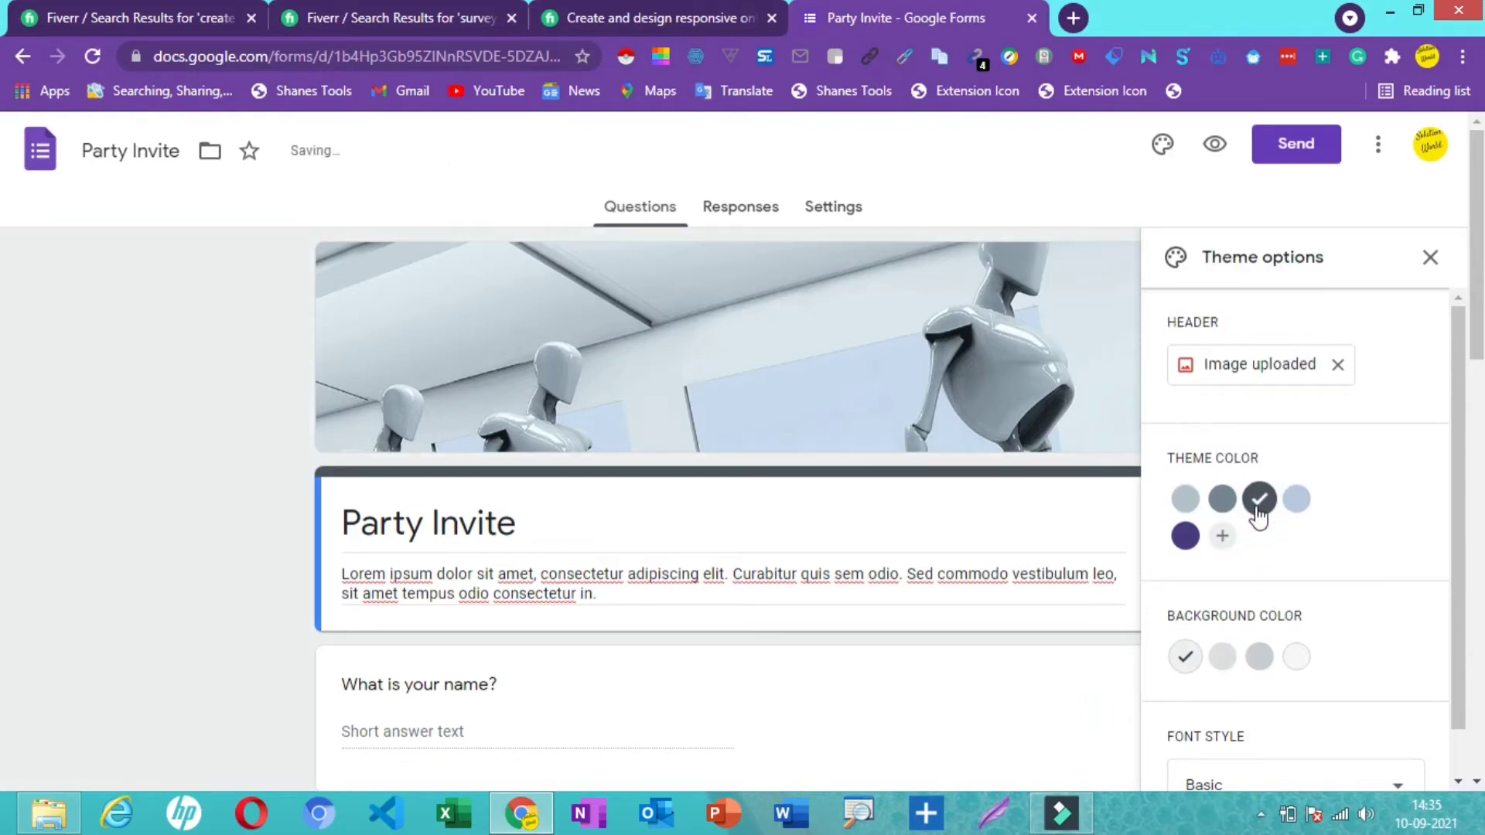
{"action": "left_click", "coordinate": [1222, 501]}
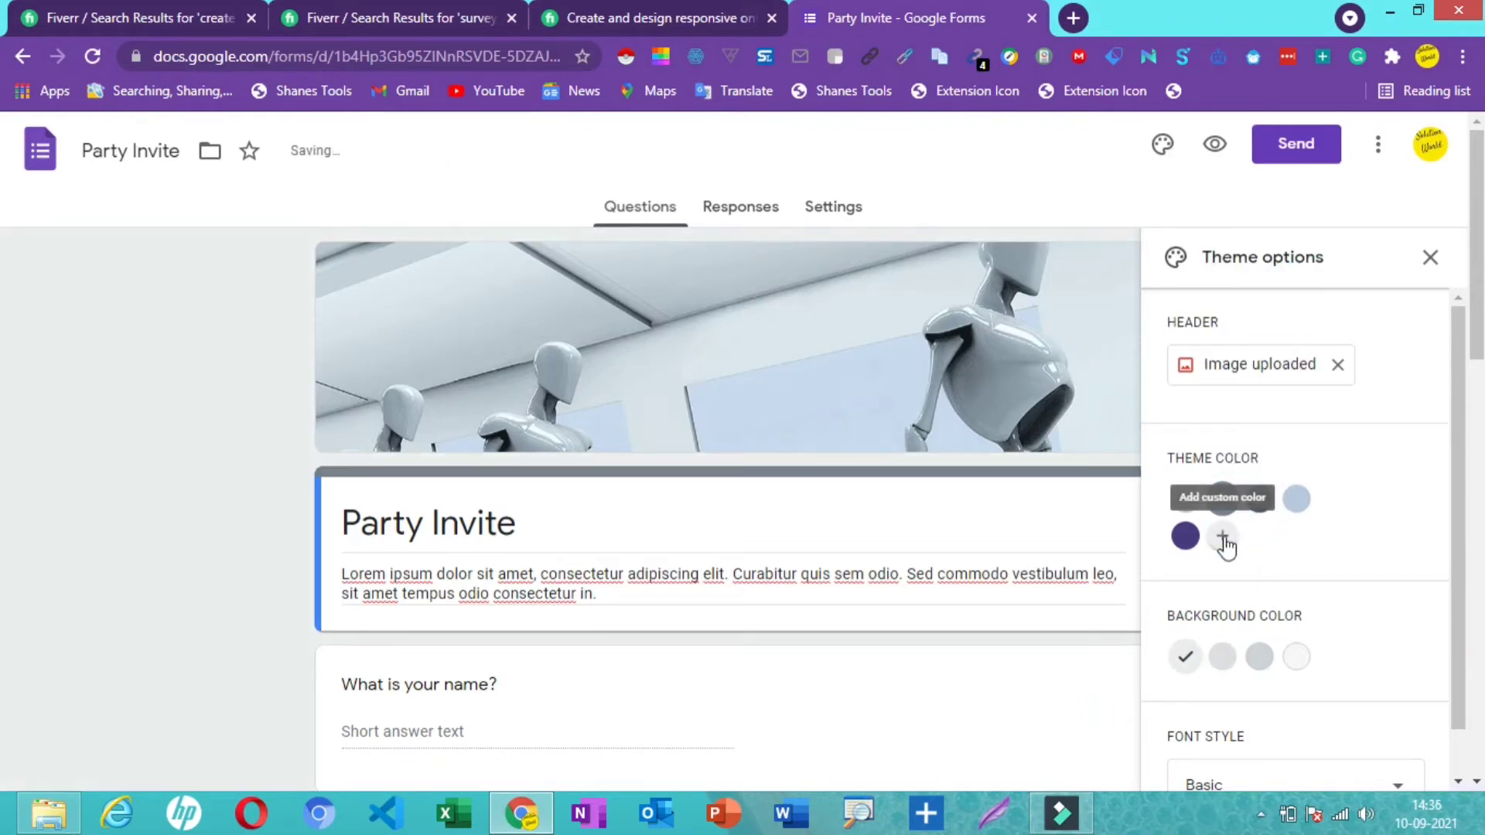
{"action": "left_click", "coordinate": [1224, 539]}
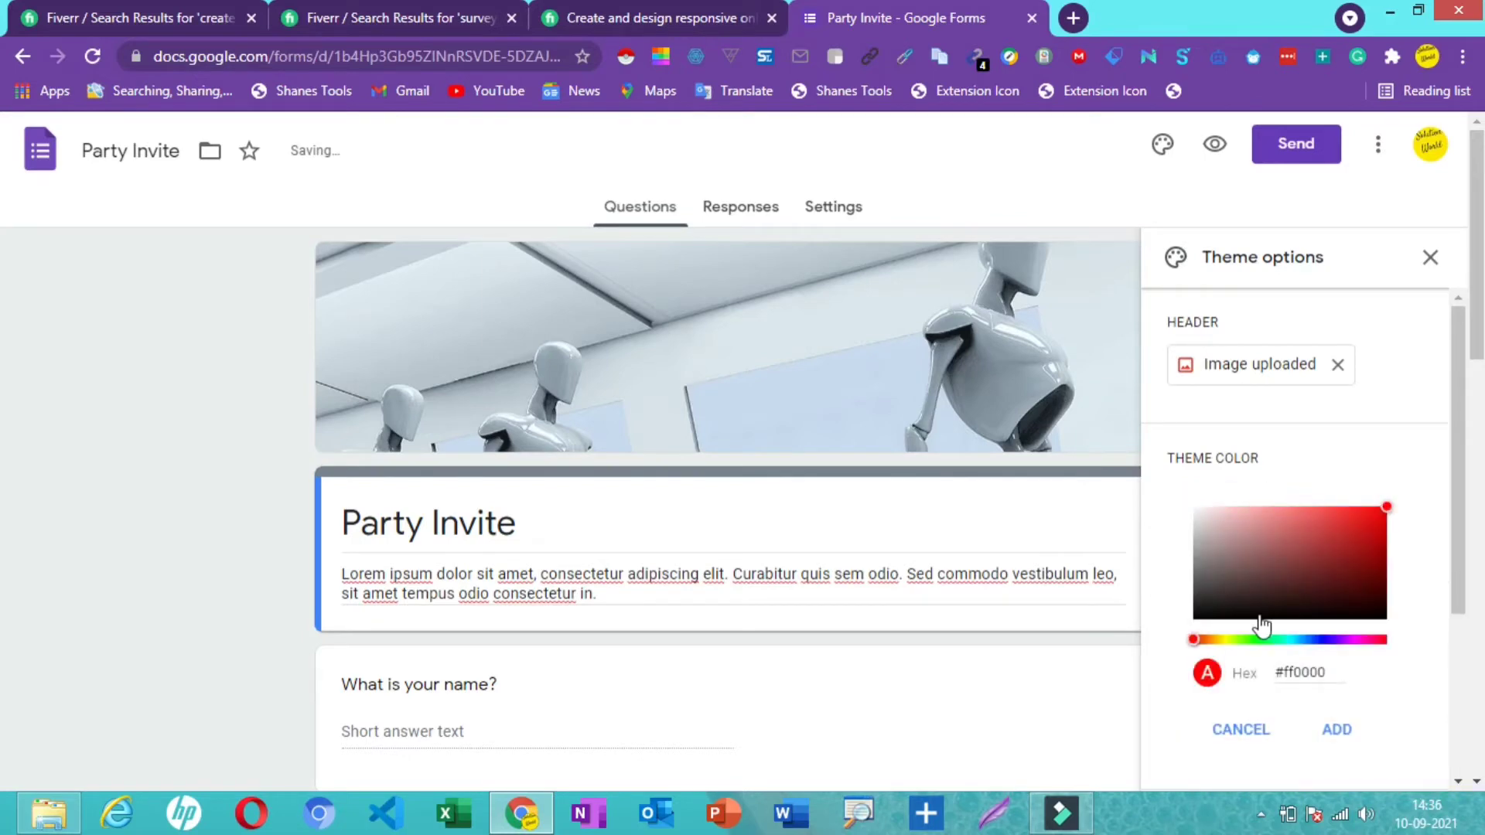
{"action": "left_click", "coordinate": [1328, 537]}
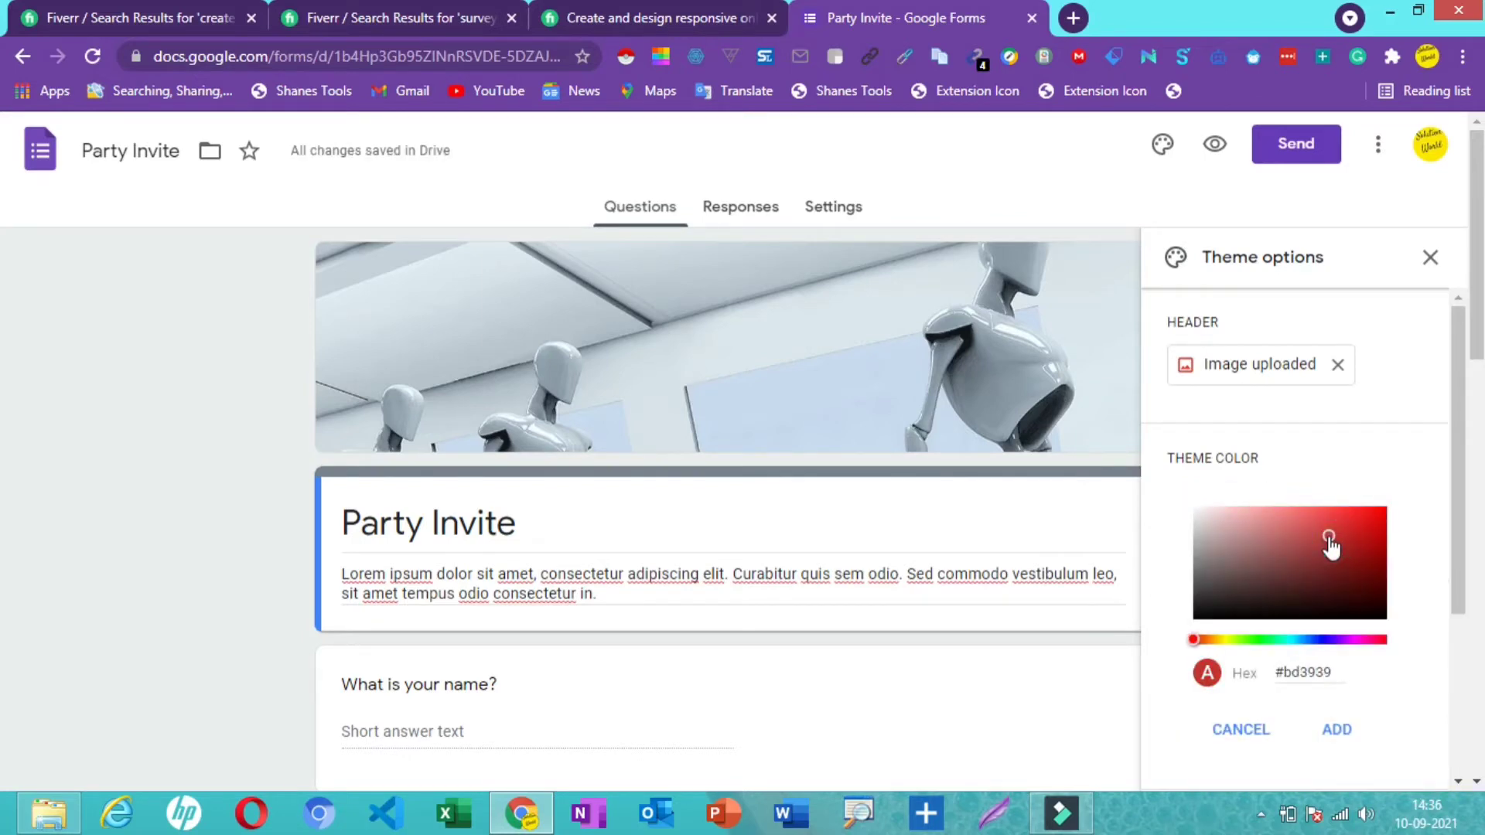
{"action": "left_click", "coordinate": [1365, 518]}
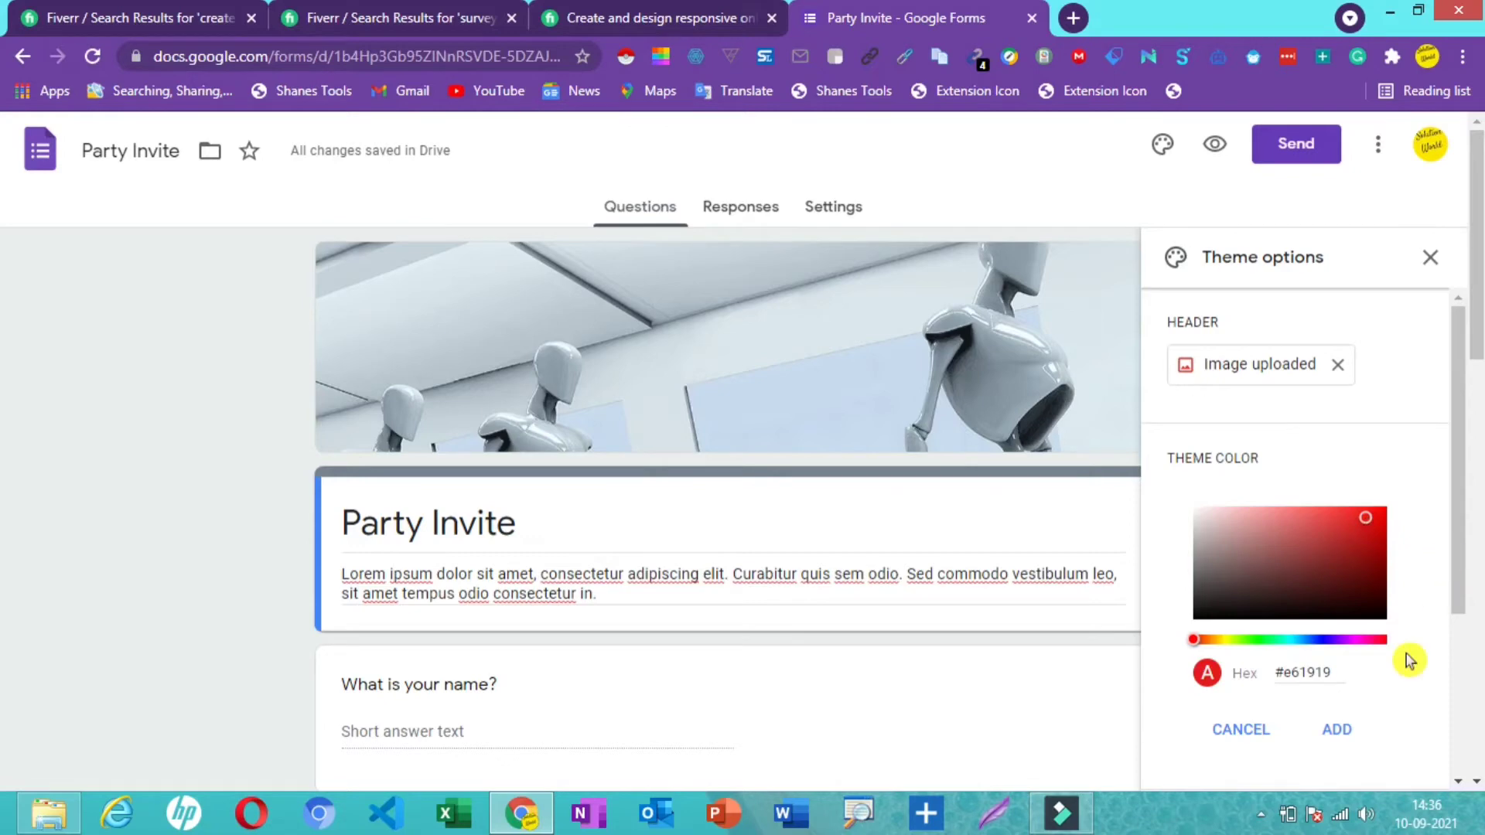
{"action": "left_click", "coordinate": [1337, 731]}
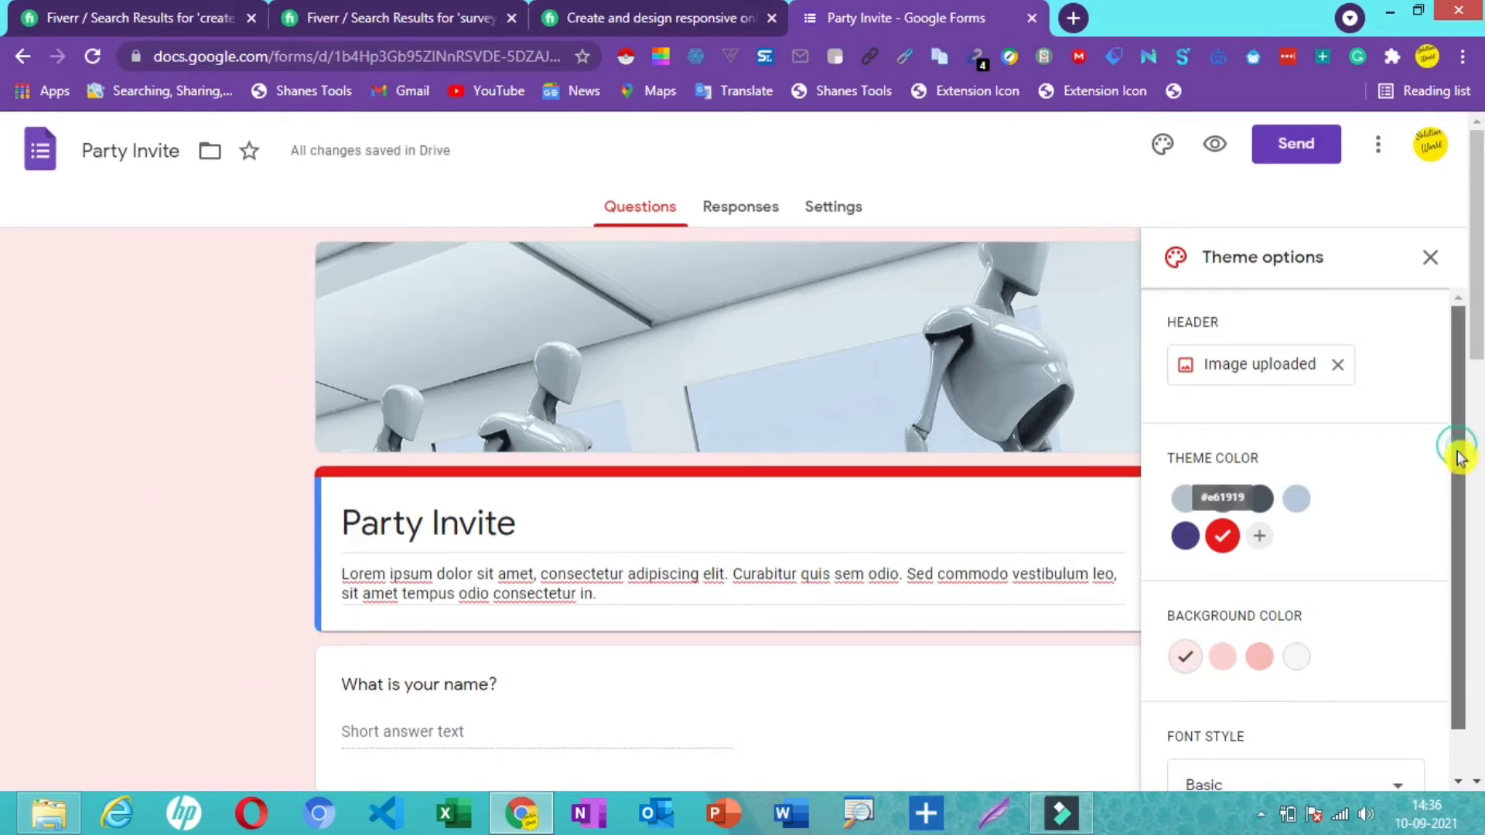
- Set the form's font style to Playful
{"action": "left_click_drag", "start_coordinate": [1458, 447], "coordinate": [1475, 611]}
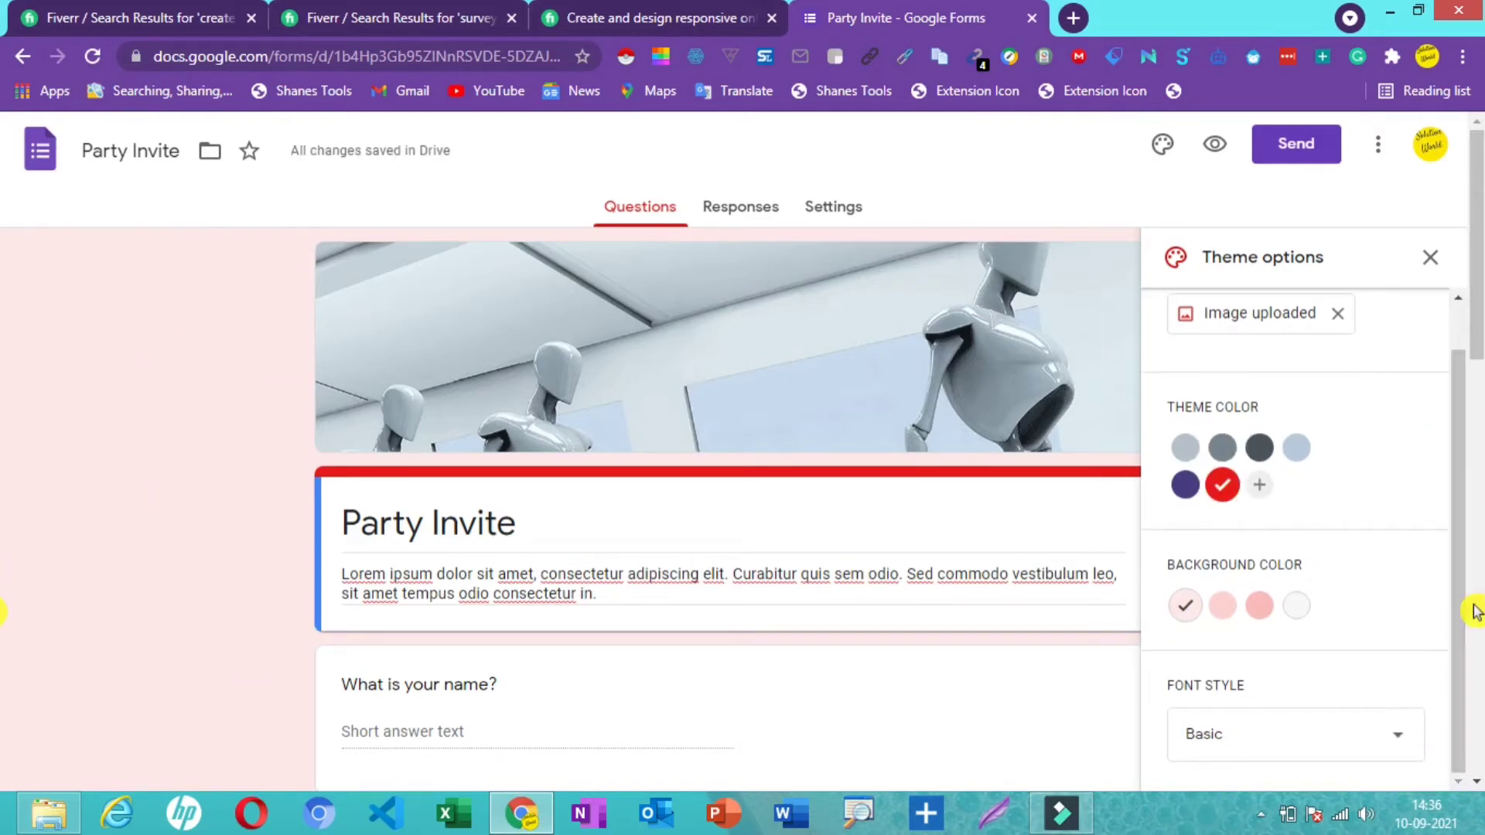
{"action": "left_click", "coordinate": [1396, 756]}
{"action": "left_click", "coordinate": [1208, 644]}
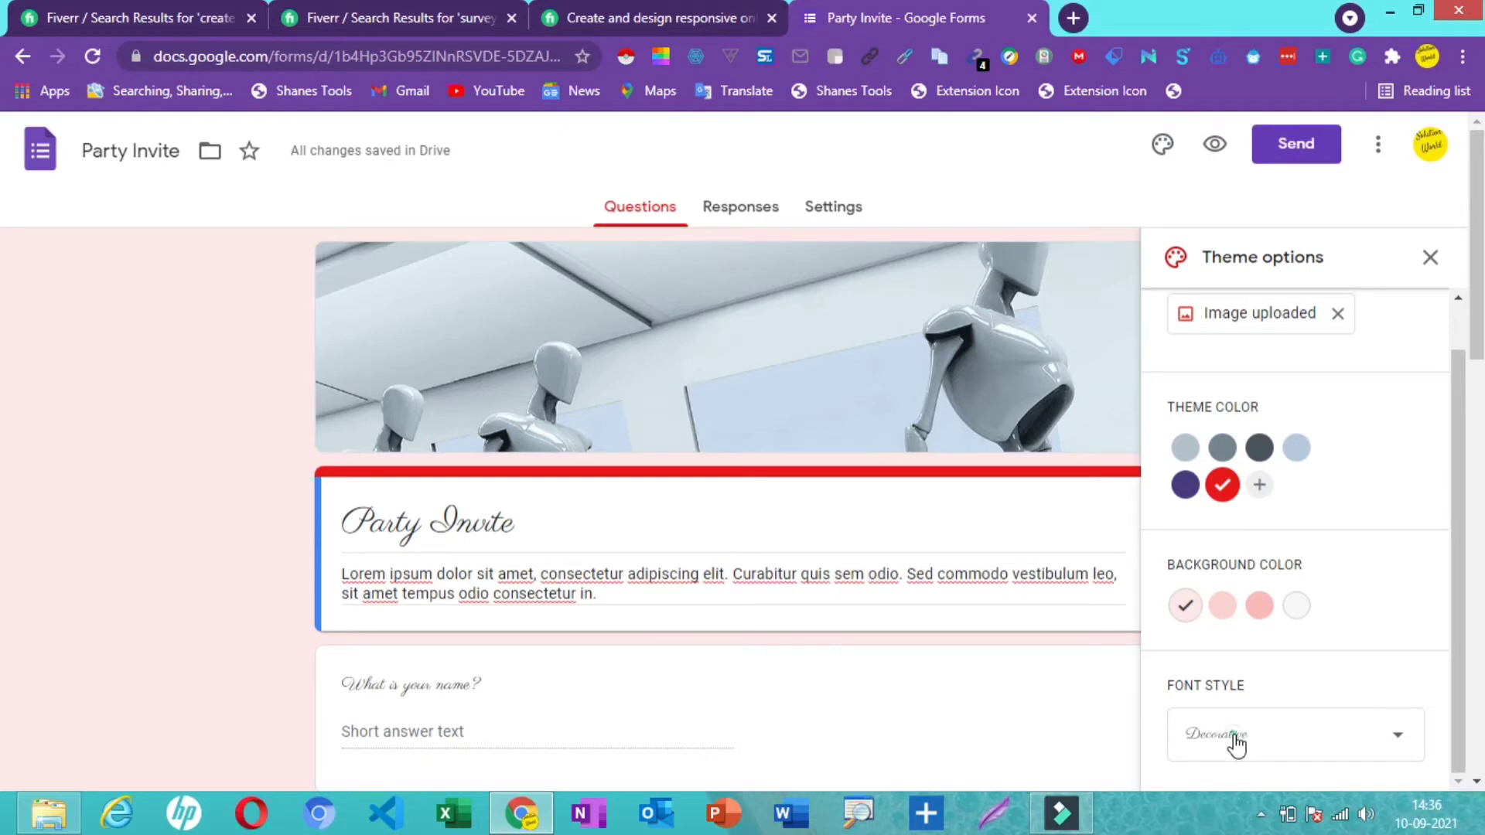
{"action": "left_click", "coordinate": [1234, 741]}
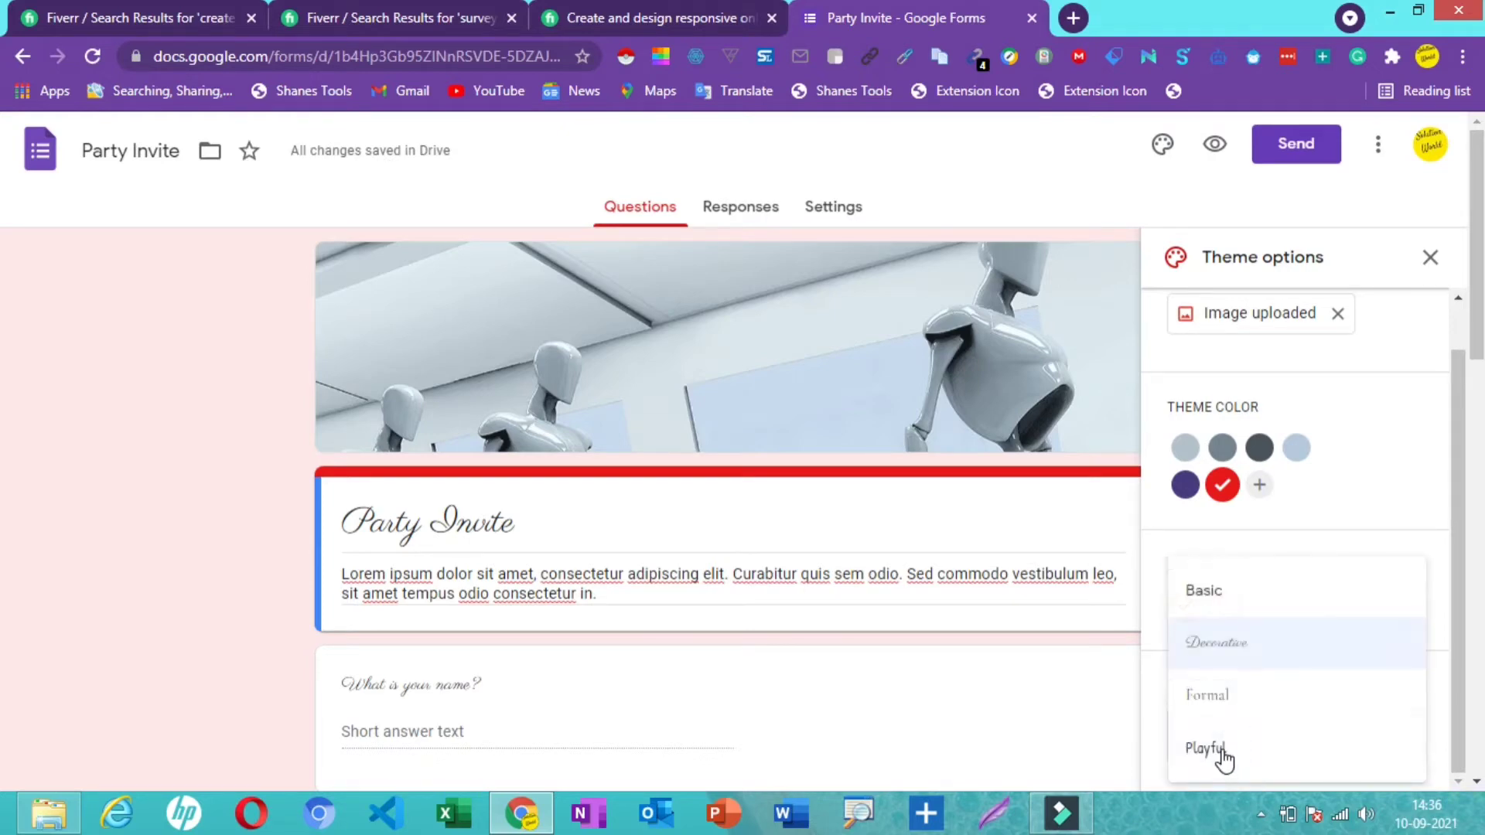
{"action": "left_click", "coordinate": [1222, 755]}
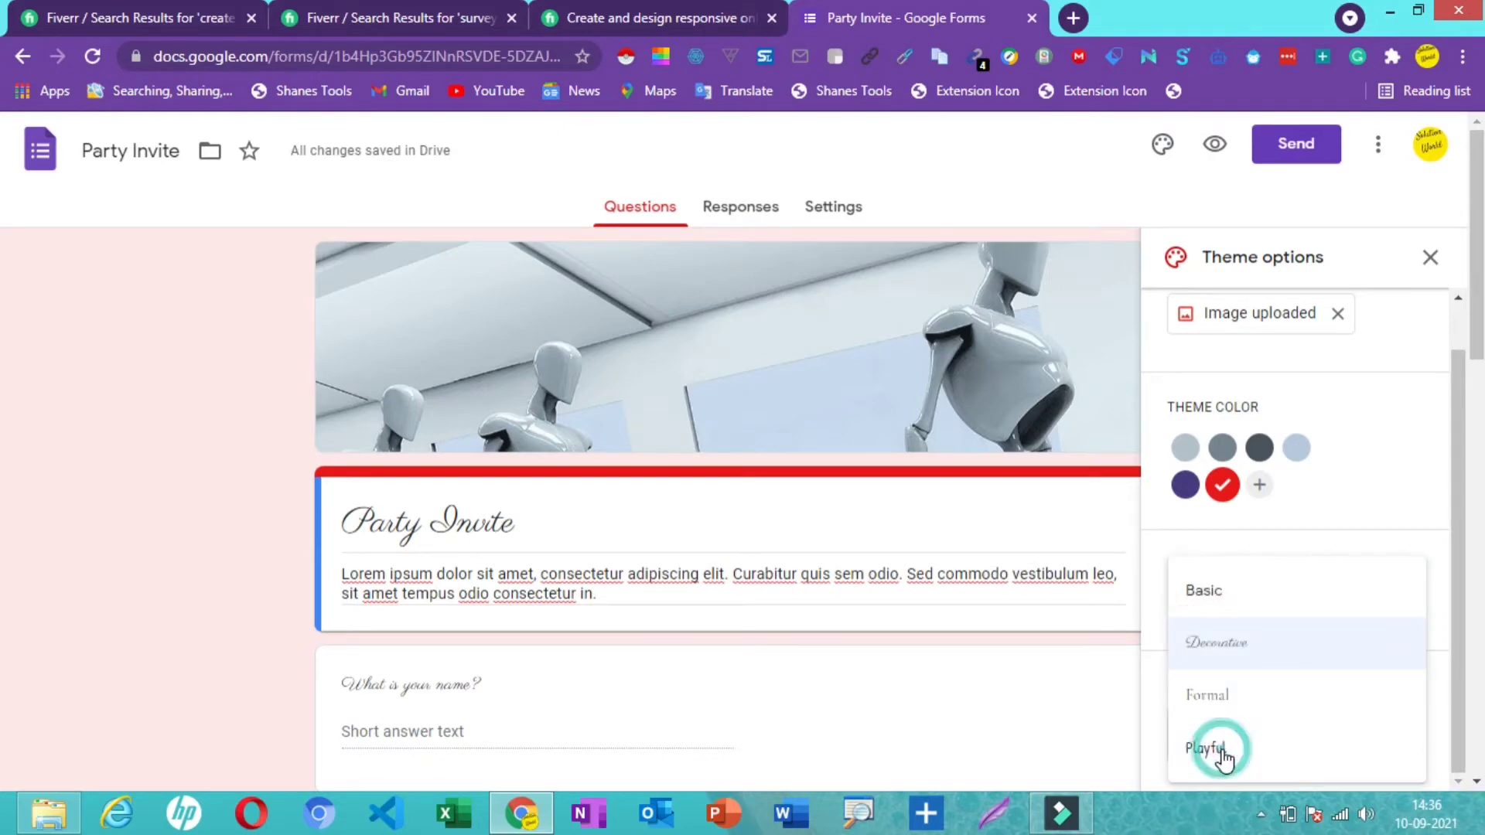
{"action": "left_click", "coordinate": [1010, 713]}
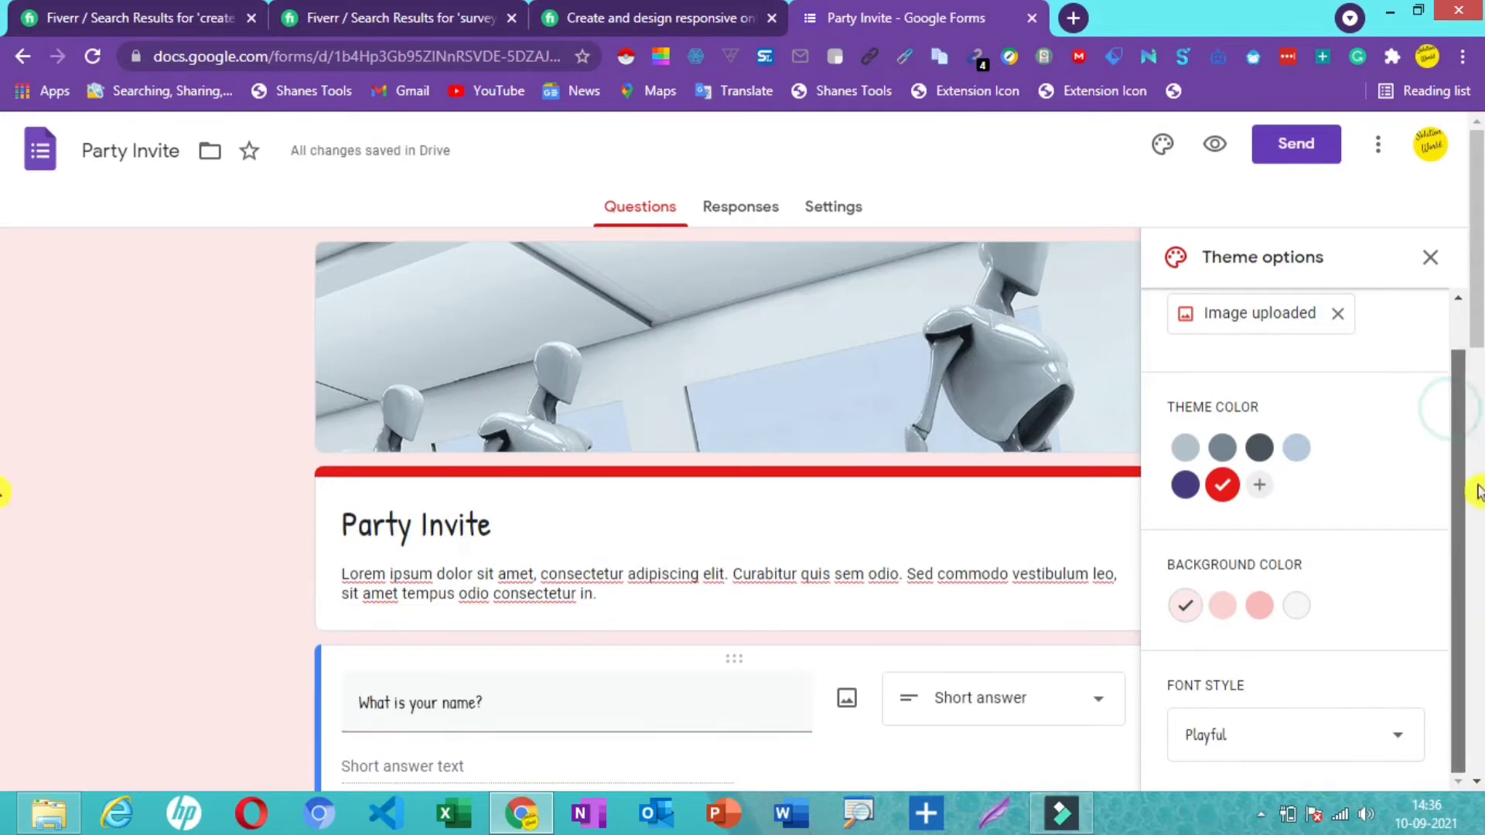
- Change the form title from 'Party Invite' to 'online survey'
{"action": "left_click", "coordinate": [1430, 258]}
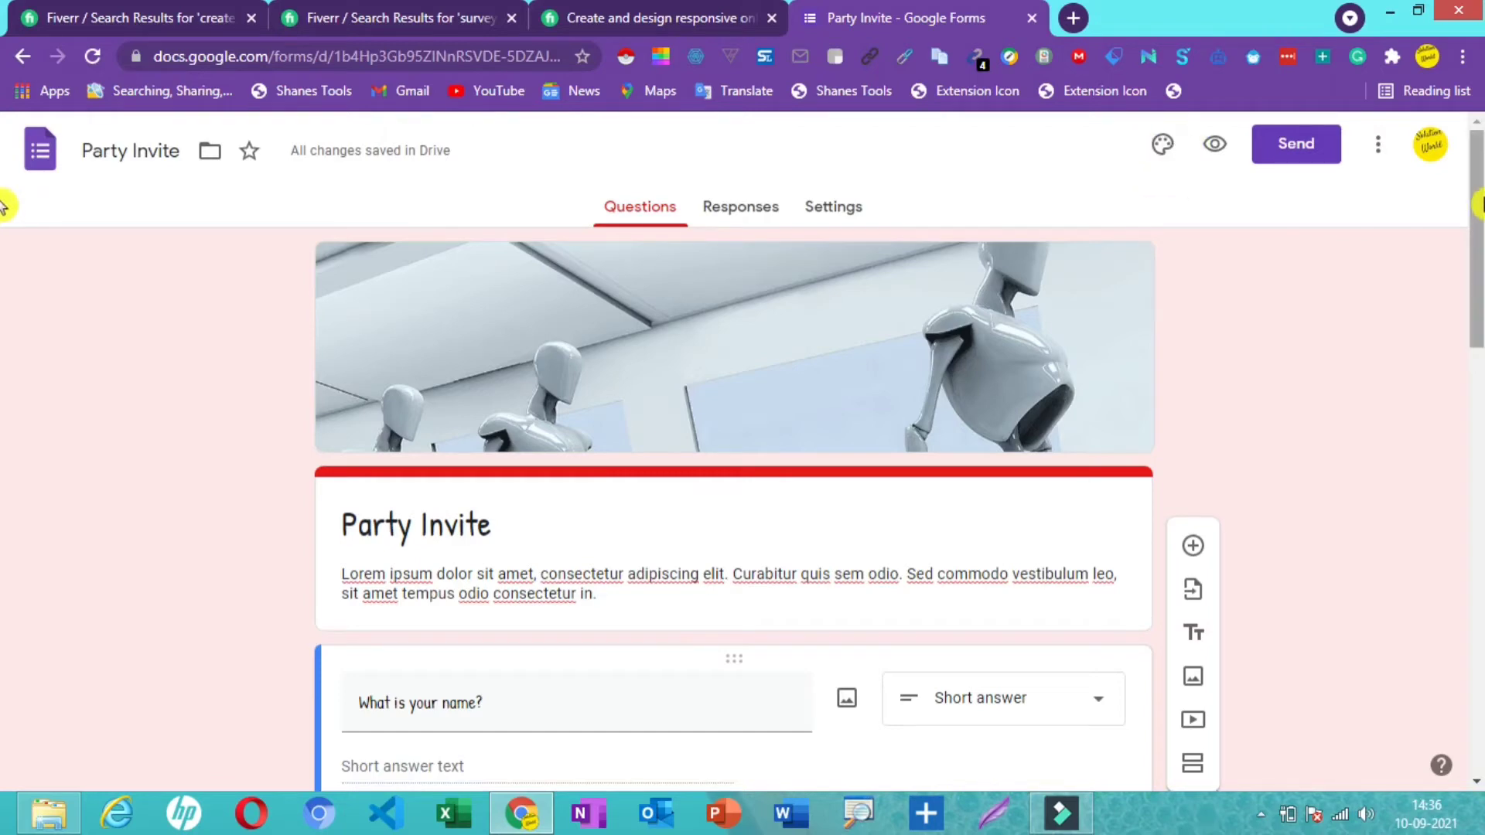
{"action": "scroll", "coordinate": [4, 263], "scroll_direction": "down", "scroll_amount": 1}
{"action": "scroll", "coordinate": [4, 263], "scroll_direction": "up", "scroll_amount": 1}
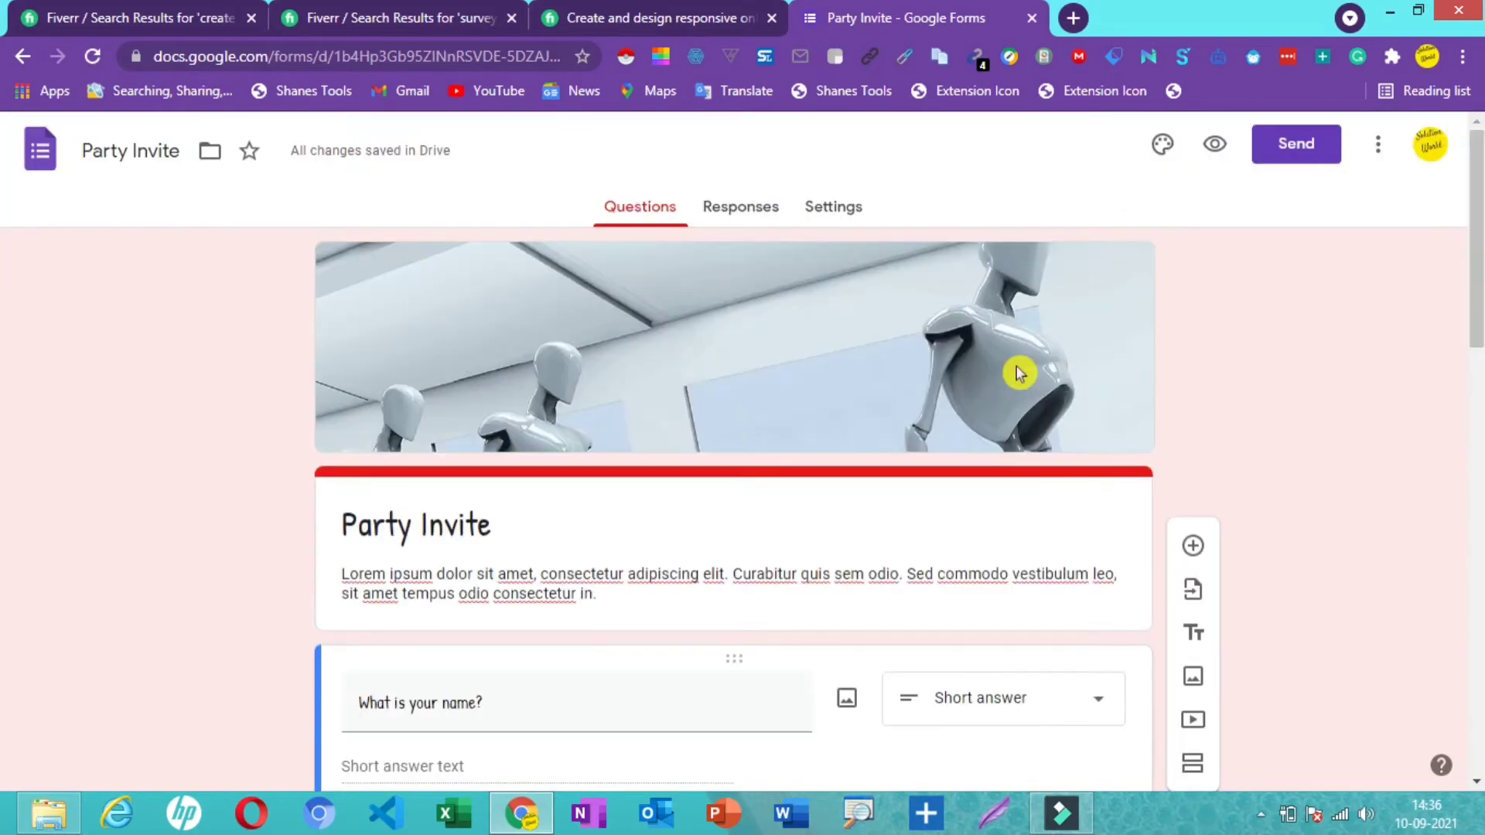
{"action": "left_click", "coordinate": [625, 514]}
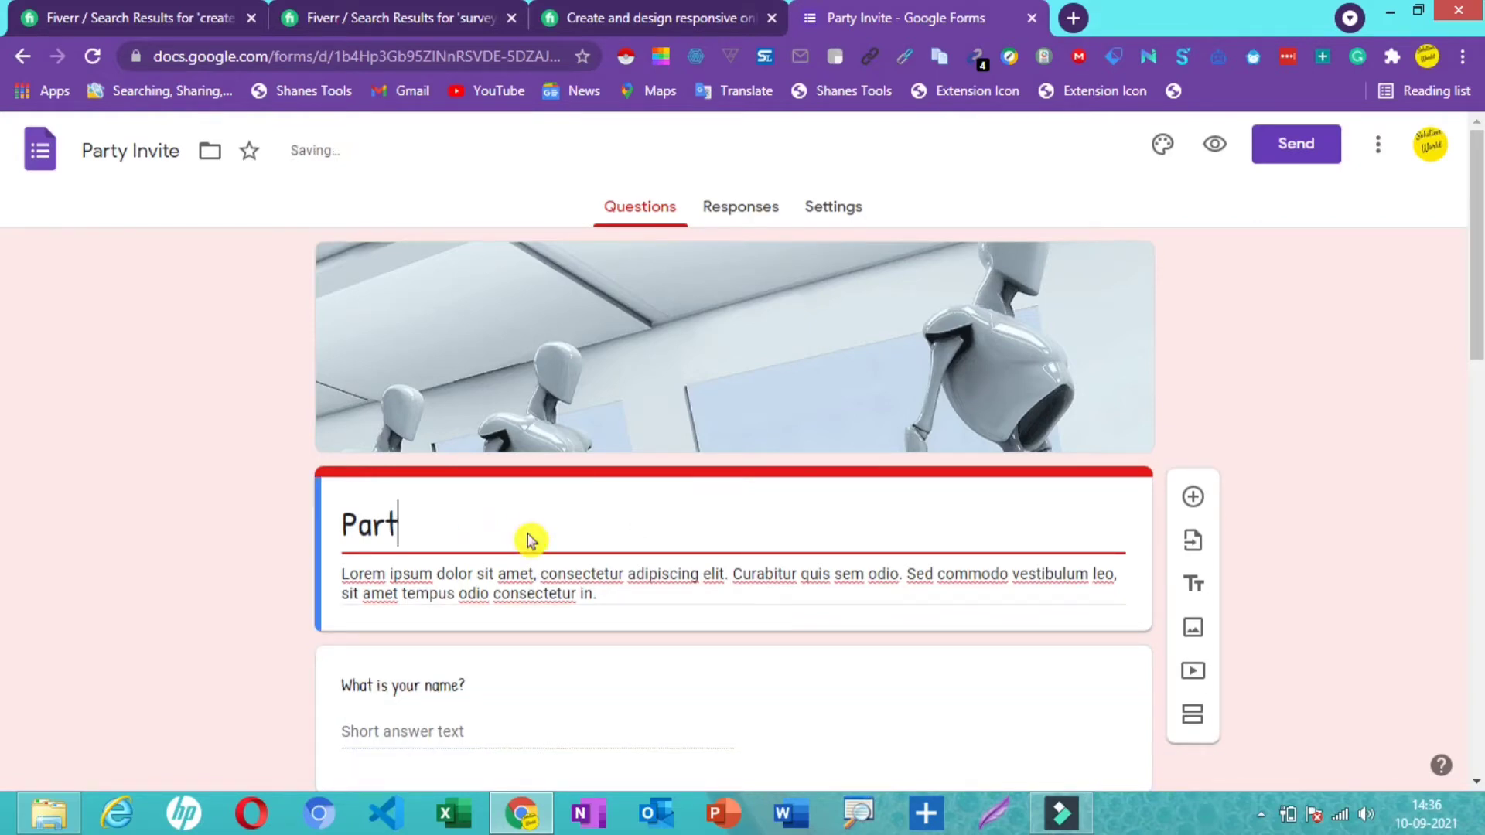
{"action": "key", "text": "BackSpace"}
{"action": "key", "text": "BackSpace"}
{"action": "key", "text": "BackSpace"}
{"action": "key", "text": "BackSpace"}
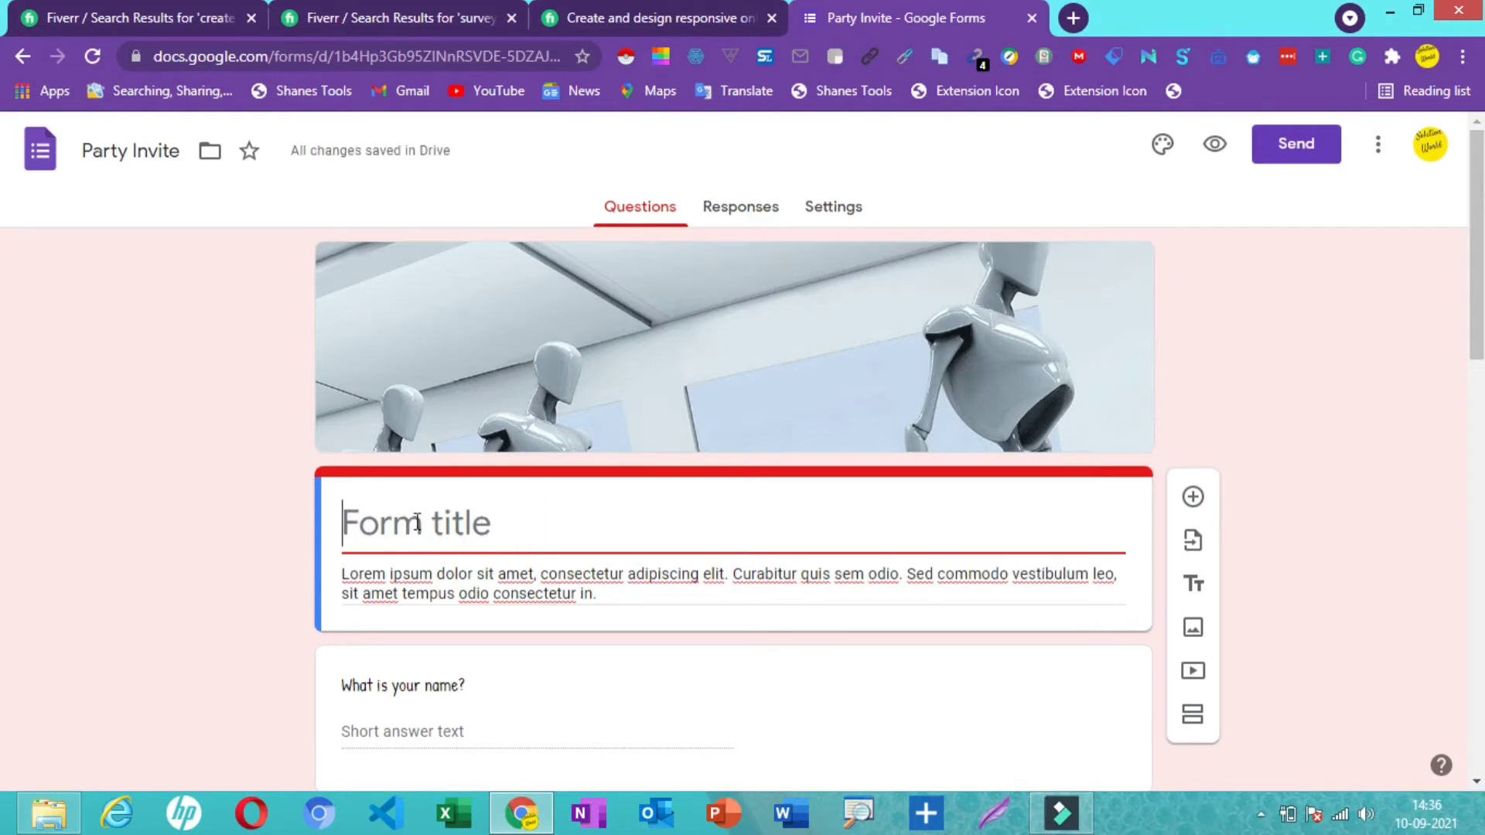
{"action": "type", "text": "online"}
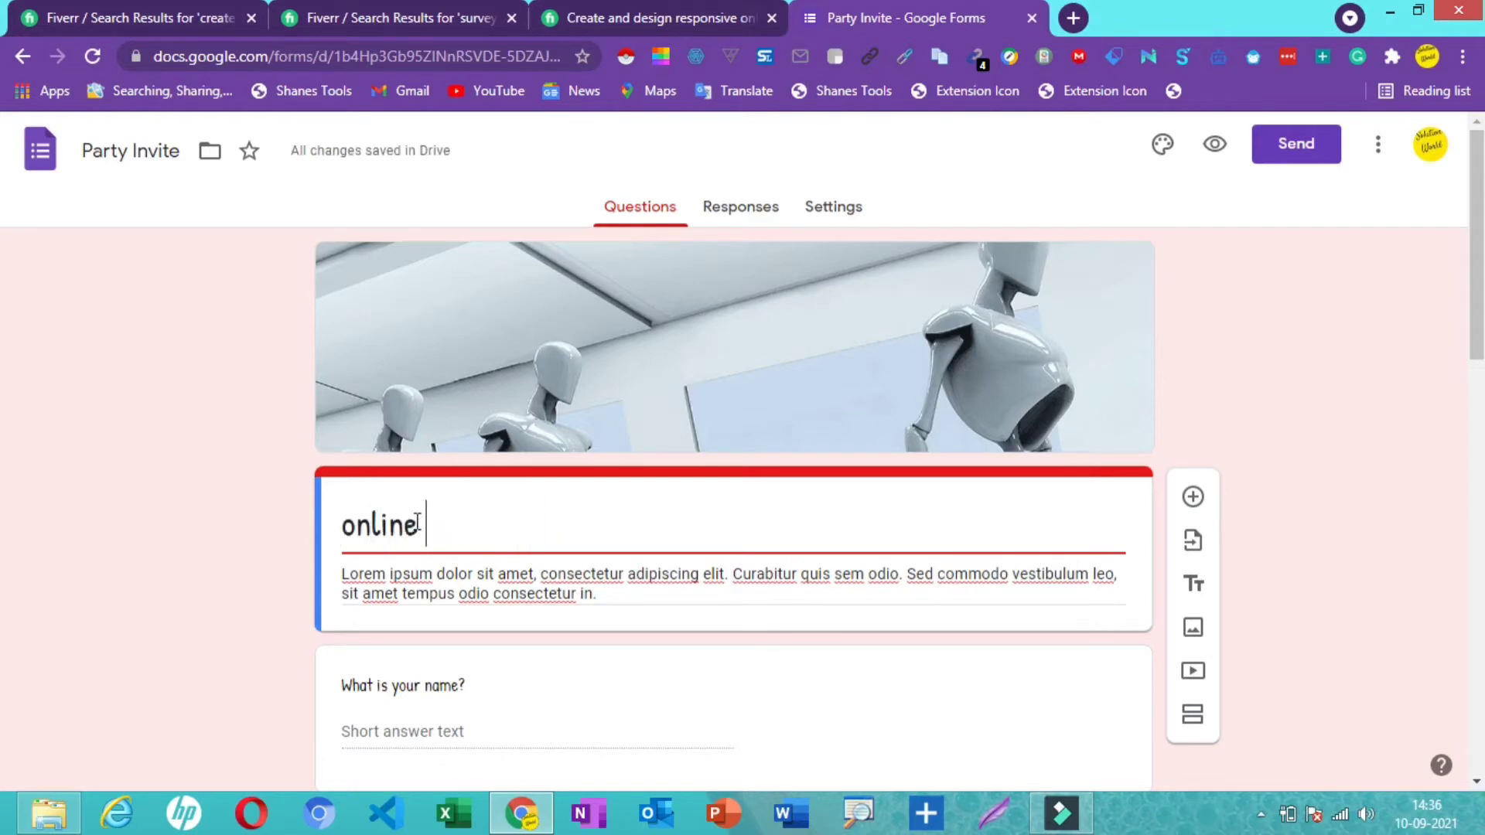
{"action": "type", "text": " survey"}
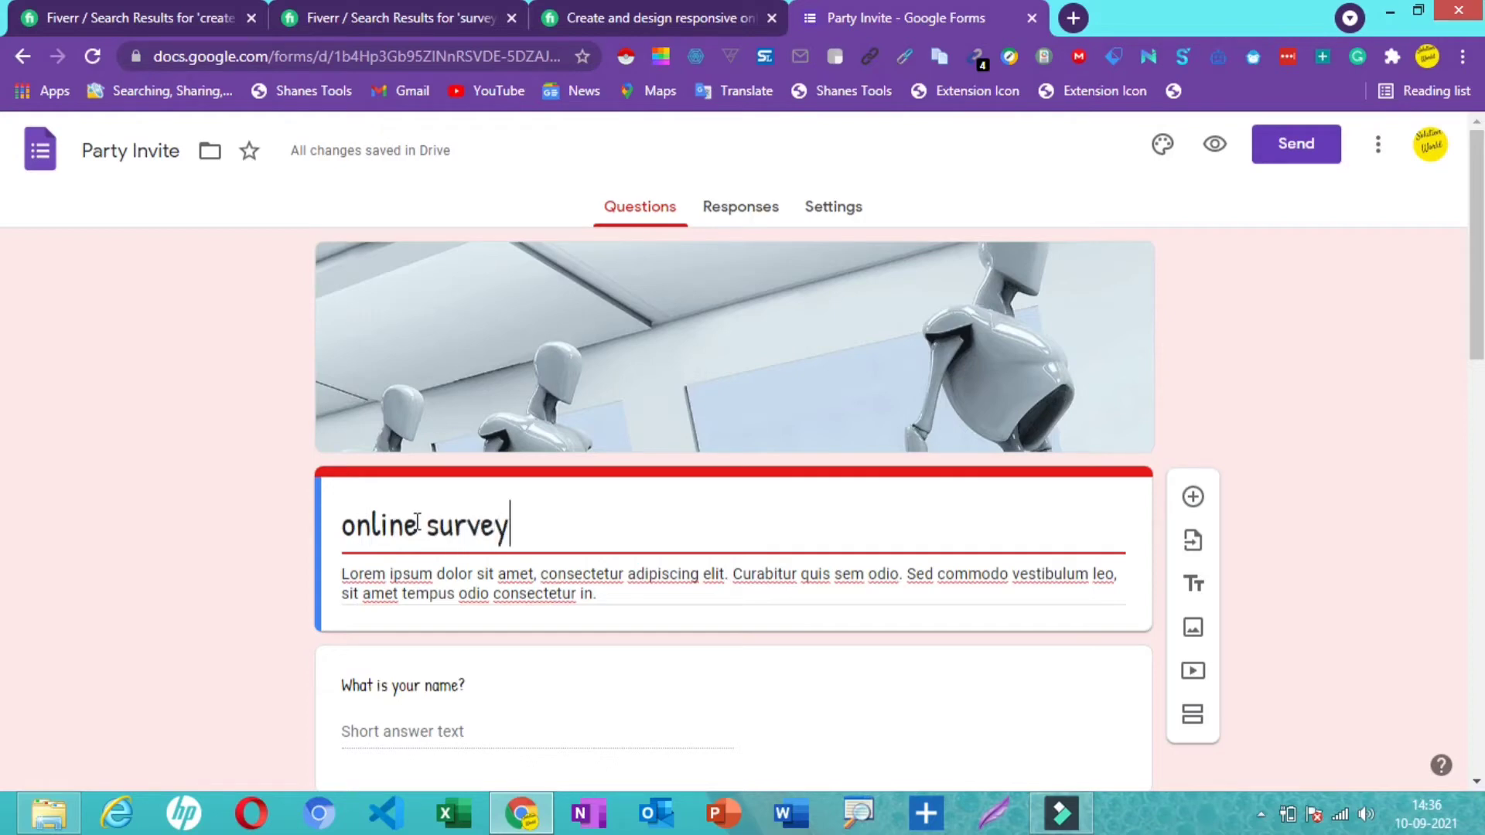
{"action": "left_click", "coordinate": [418, 525]}
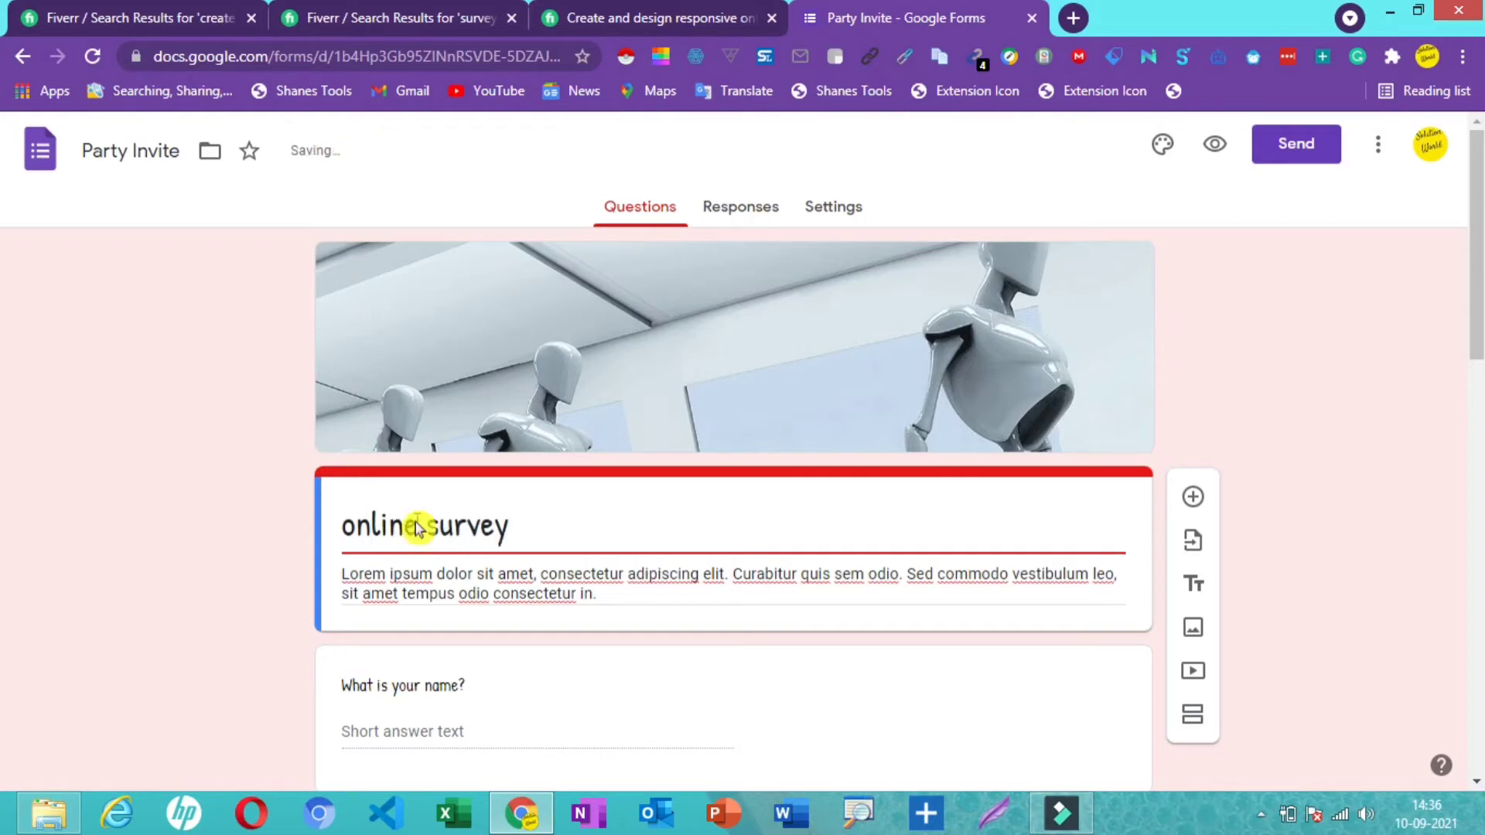
- Replace the placeholder form description with 'about us'
{"action": "left_click", "coordinate": [341, 577]}
{"action": "left_click_drag", "start_coordinate": [341, 576], "coordinate": [582, 616]}
{"action": "key", "text": "BackSpace"}
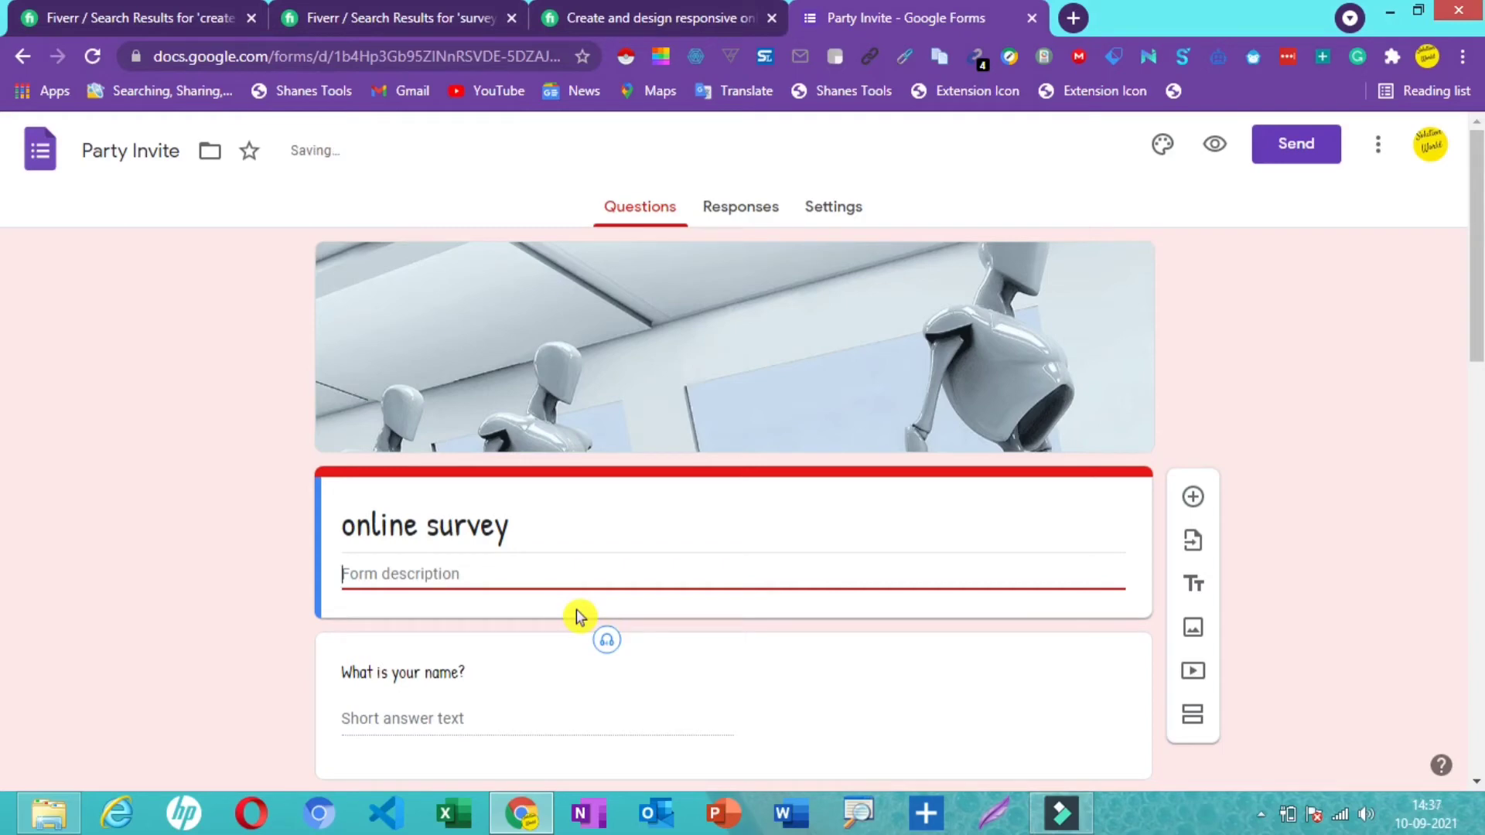
{"action": "type", "text": "about us"}
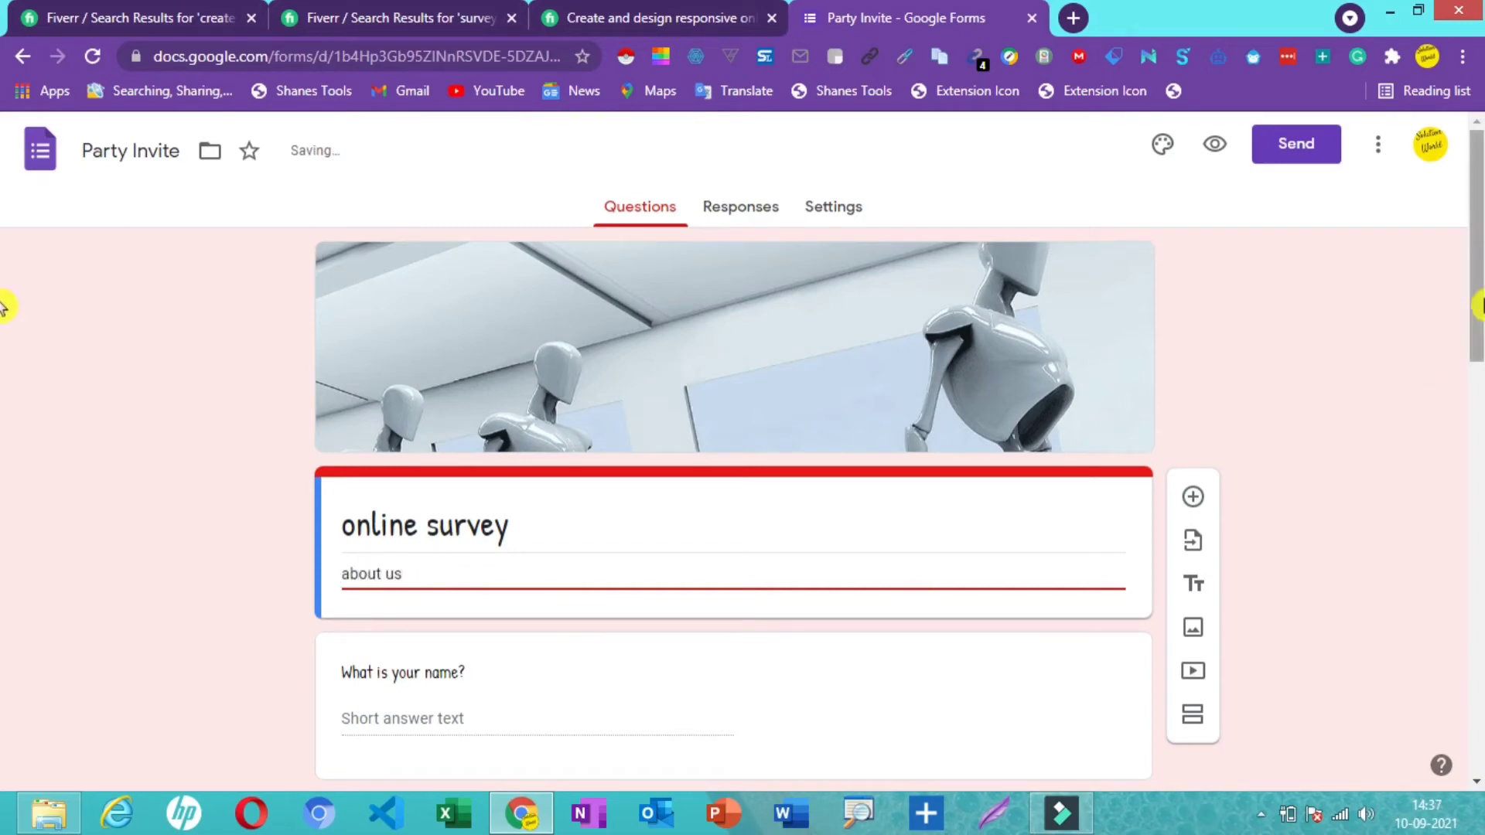
{"action": "scroll", "coordinate": [4, 317], "scroll_direction": "down", "scroll_amount": 2}
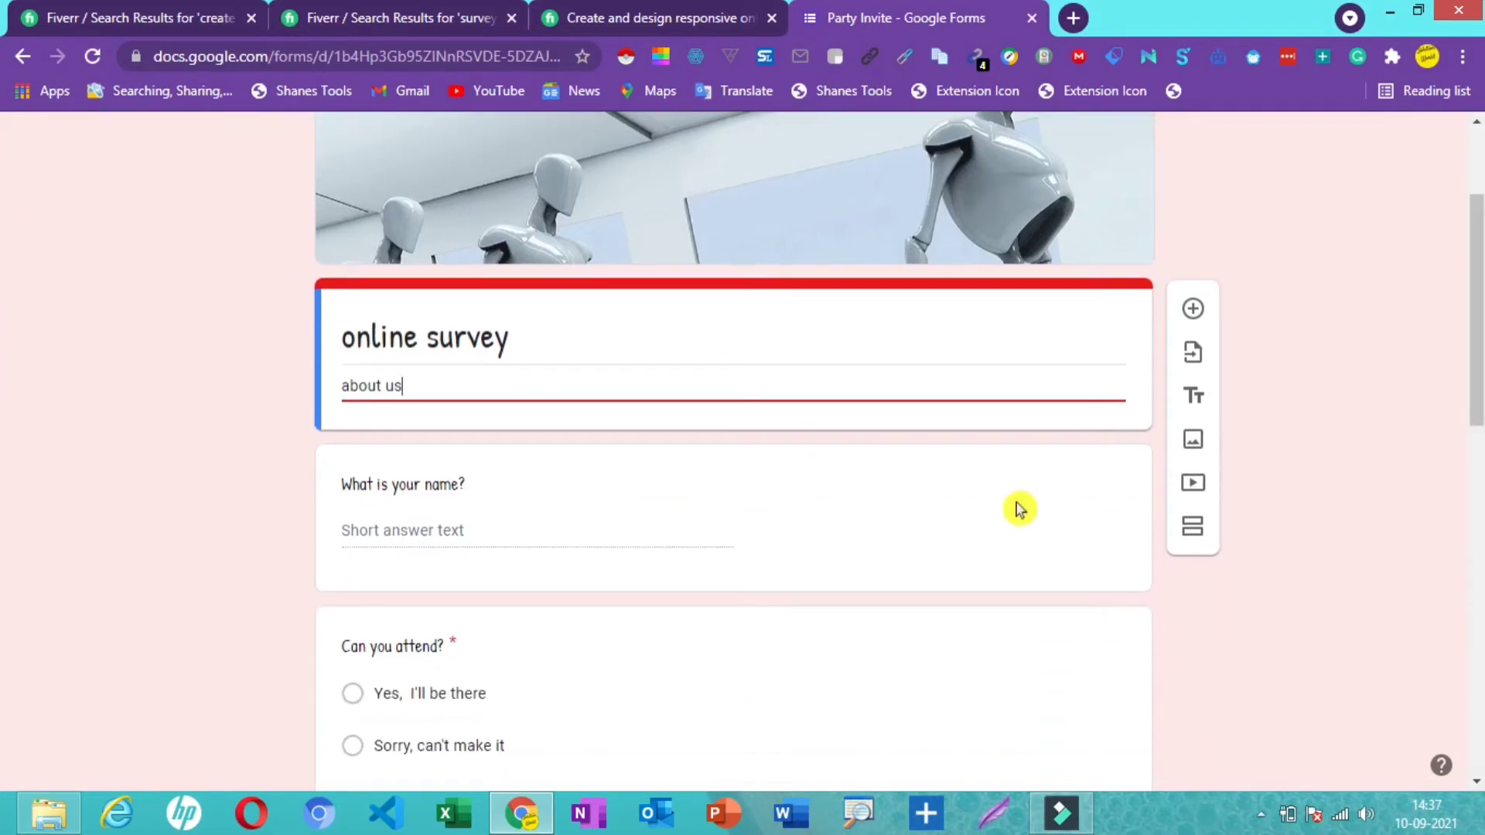
{"action": "left_click", "coordinate": [1027, 499]}
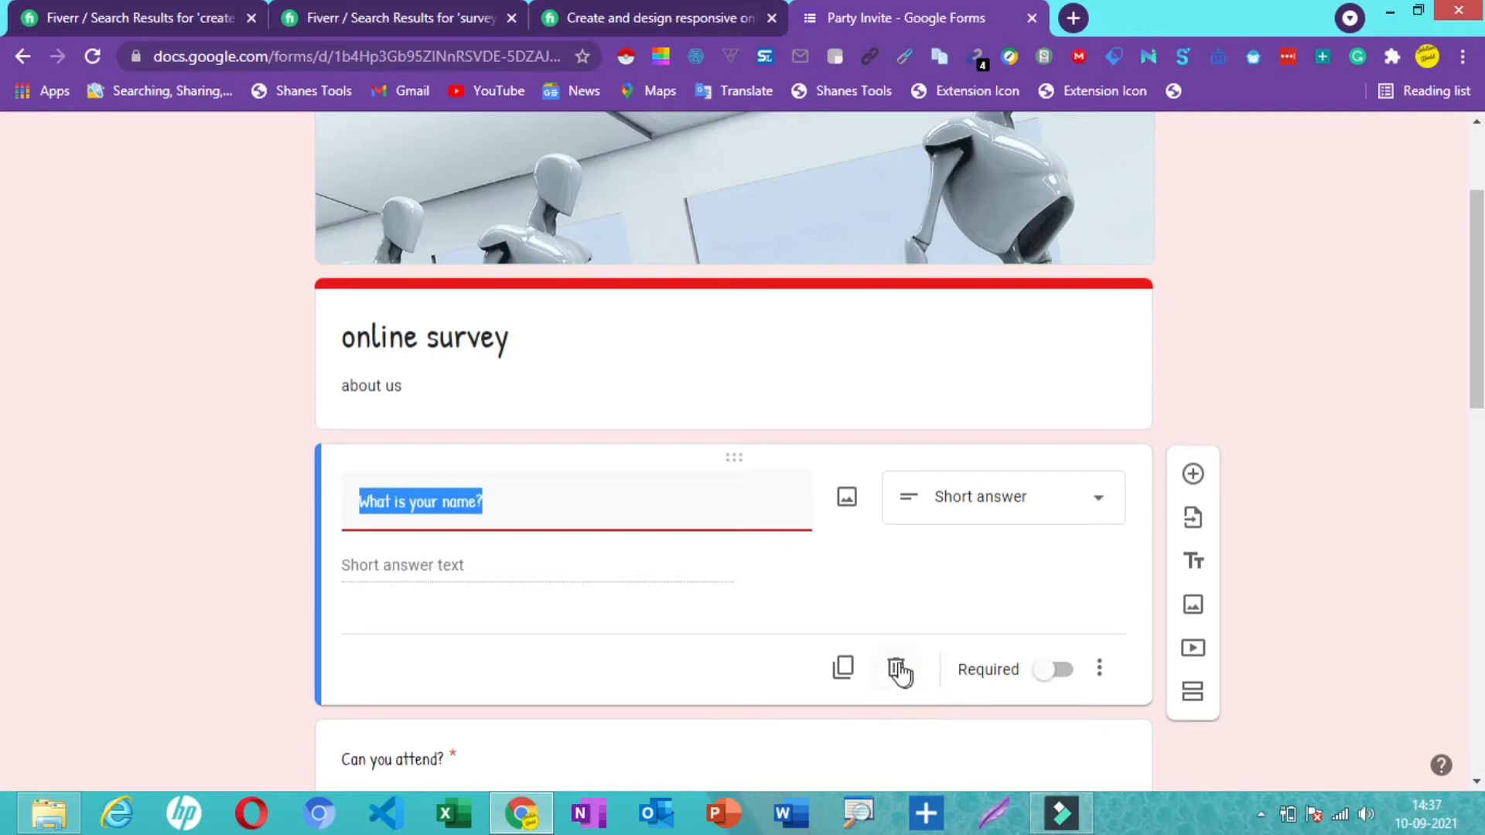
{"action": "left_click", "coordinate": [498, 501]}
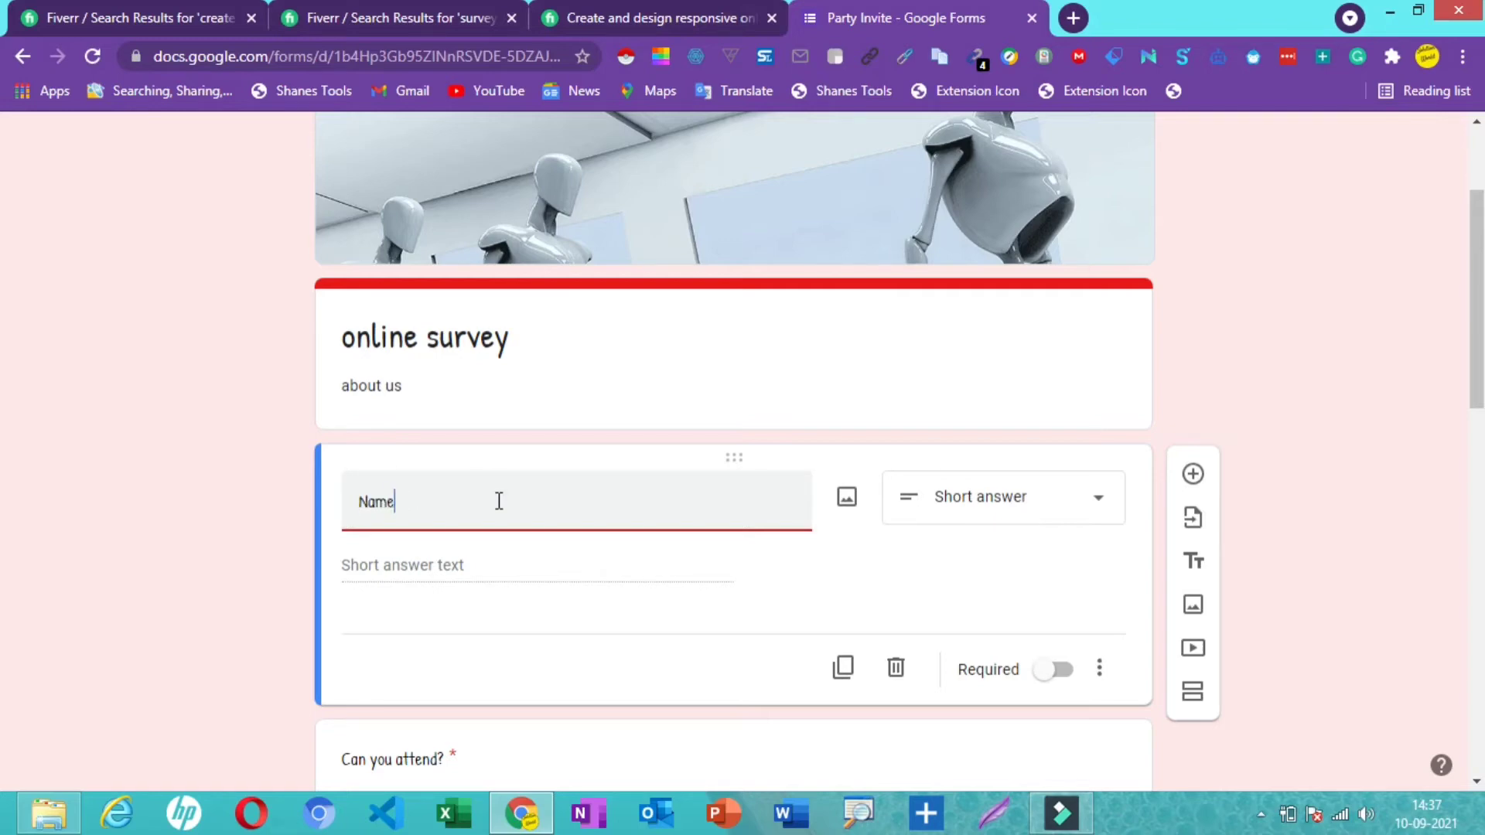
- Keep the Name question's type as Short answer
{"action": "left_click", "coordinate": [1090, 506]}
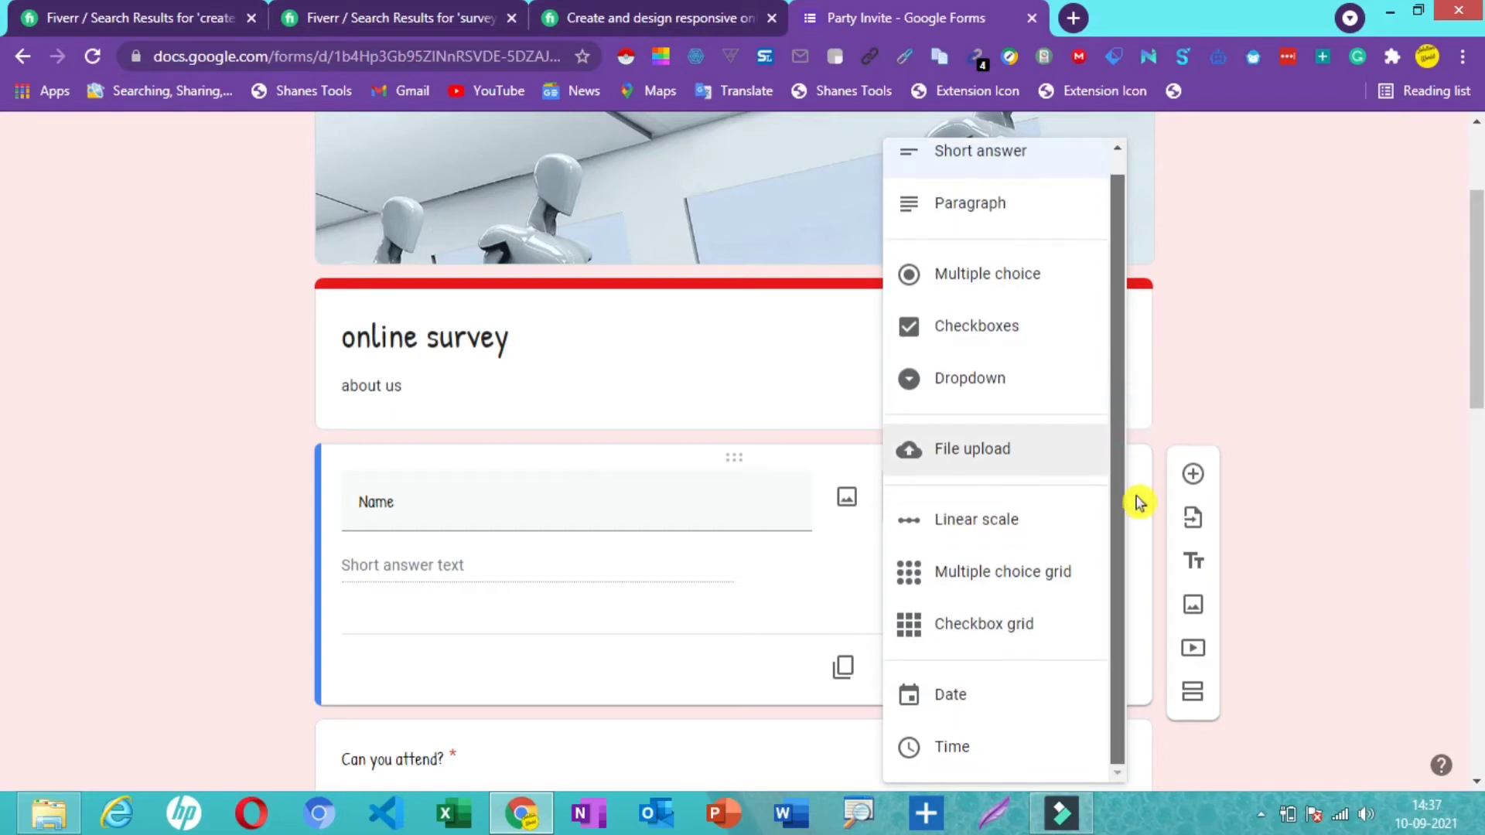
{"action": "left_click", "coordinate": [1365, 208]}
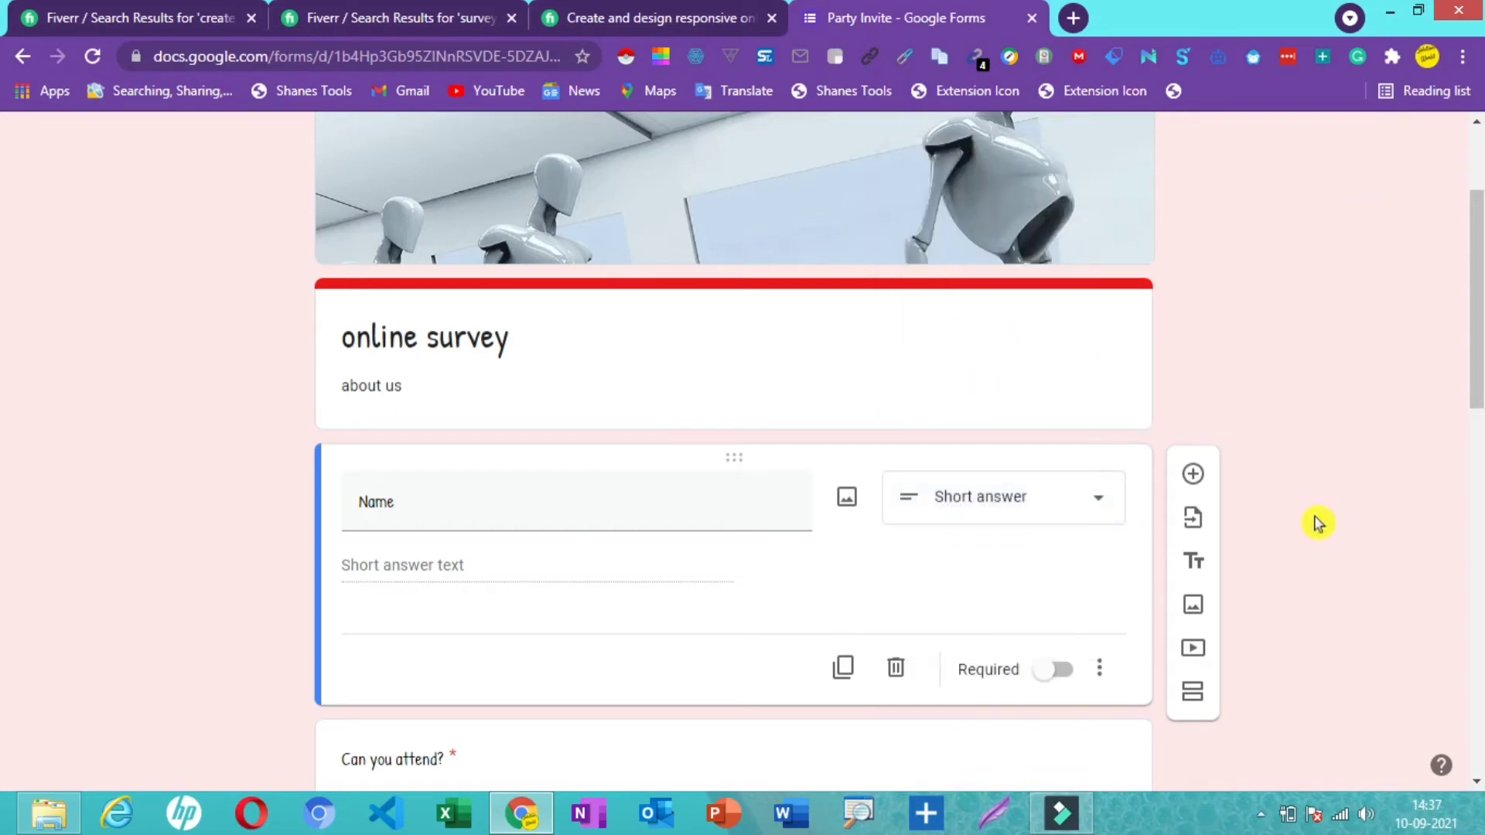
- Add a short-answer question titled 'Email ID' below Name
{"action": "left_click", "coordinate": [1193, 475]}
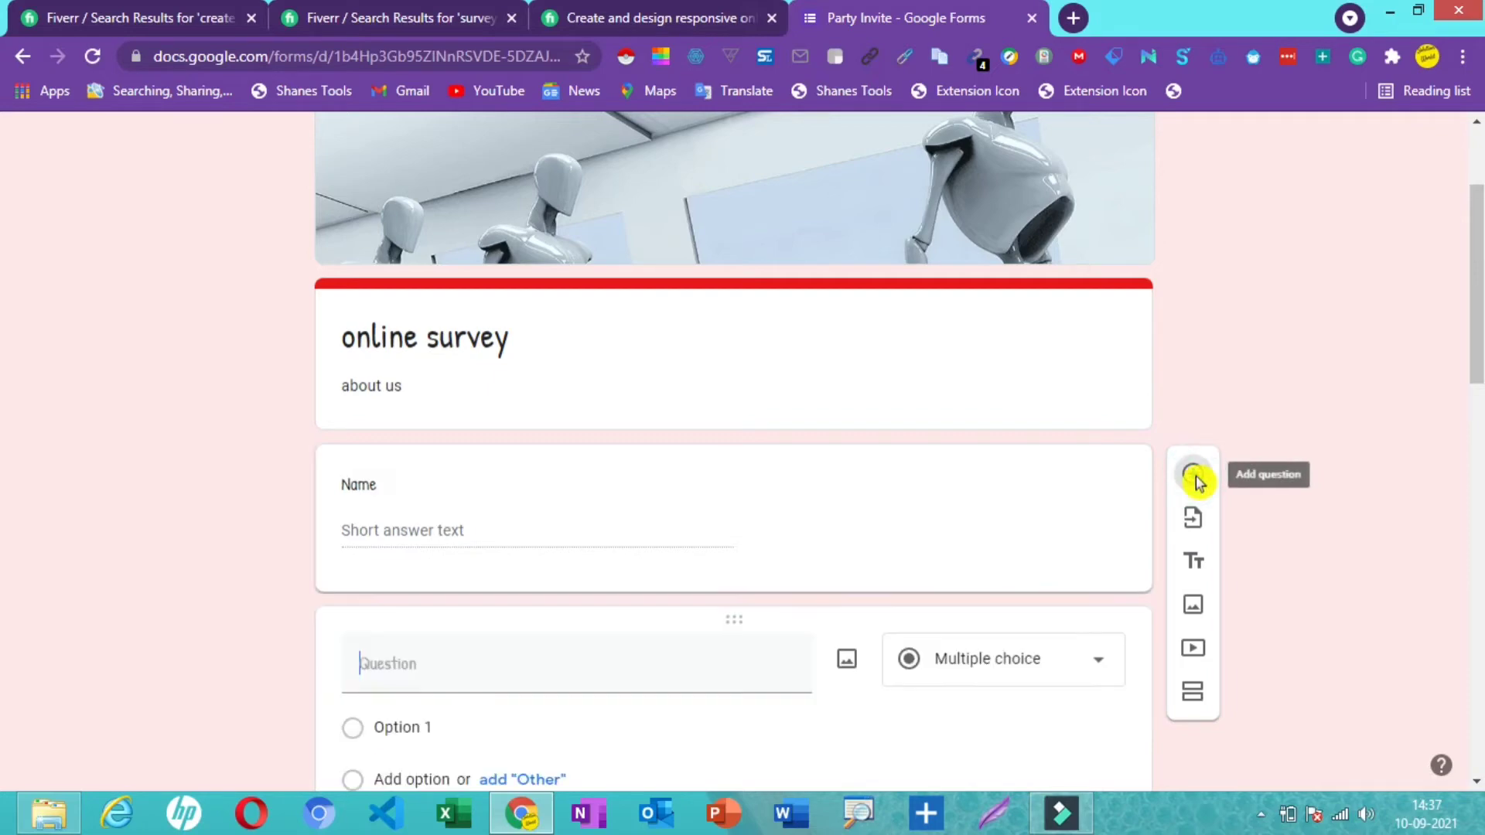
{"action": "left_click", "coordinate": [407, 667]}
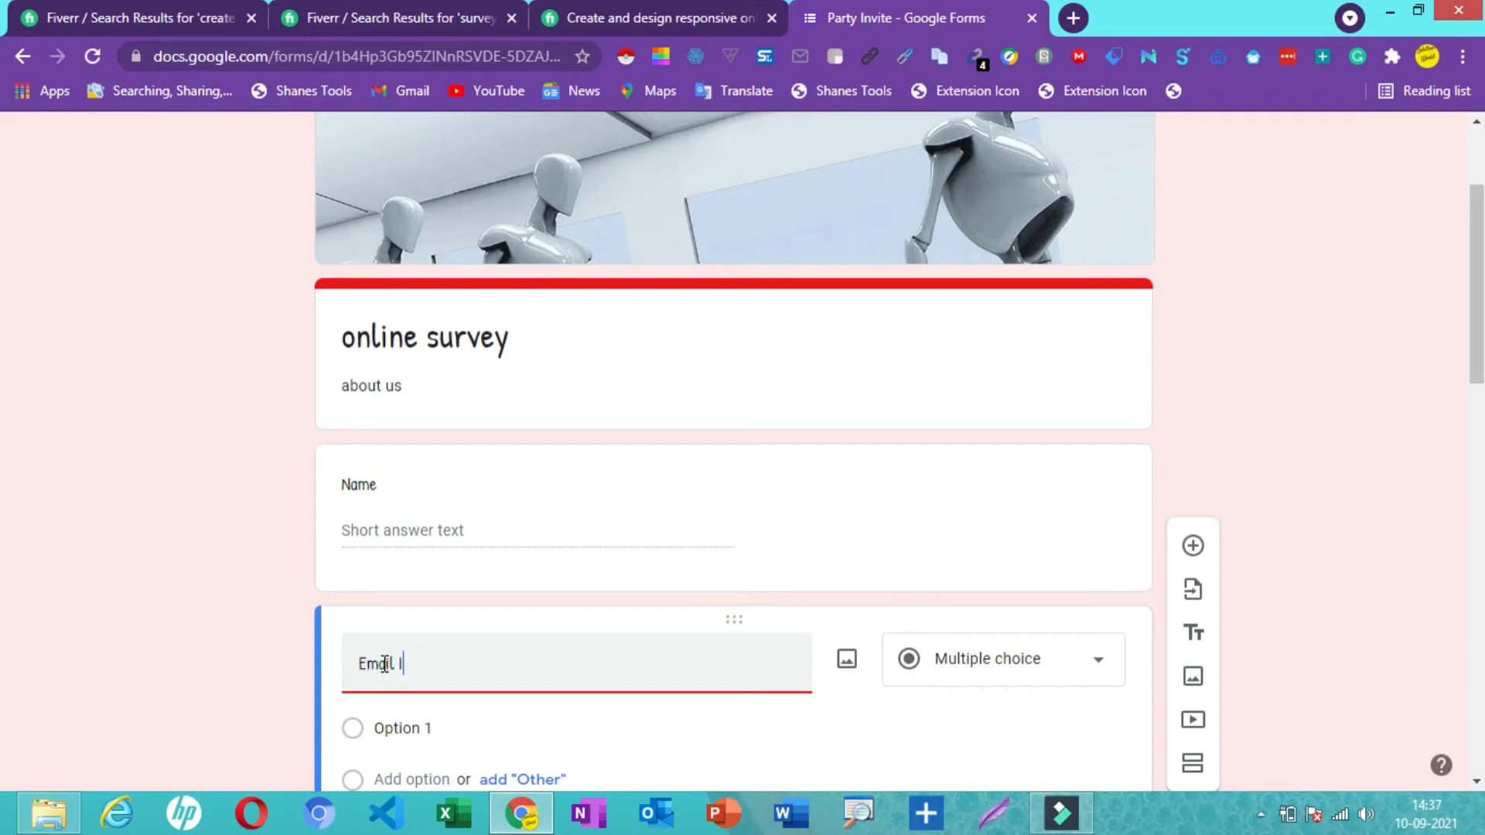
{"action": "type", "text": "Email Id"}
{"action": "key", "text": "BackSpace"}
{"action": "type", "text": "D"}
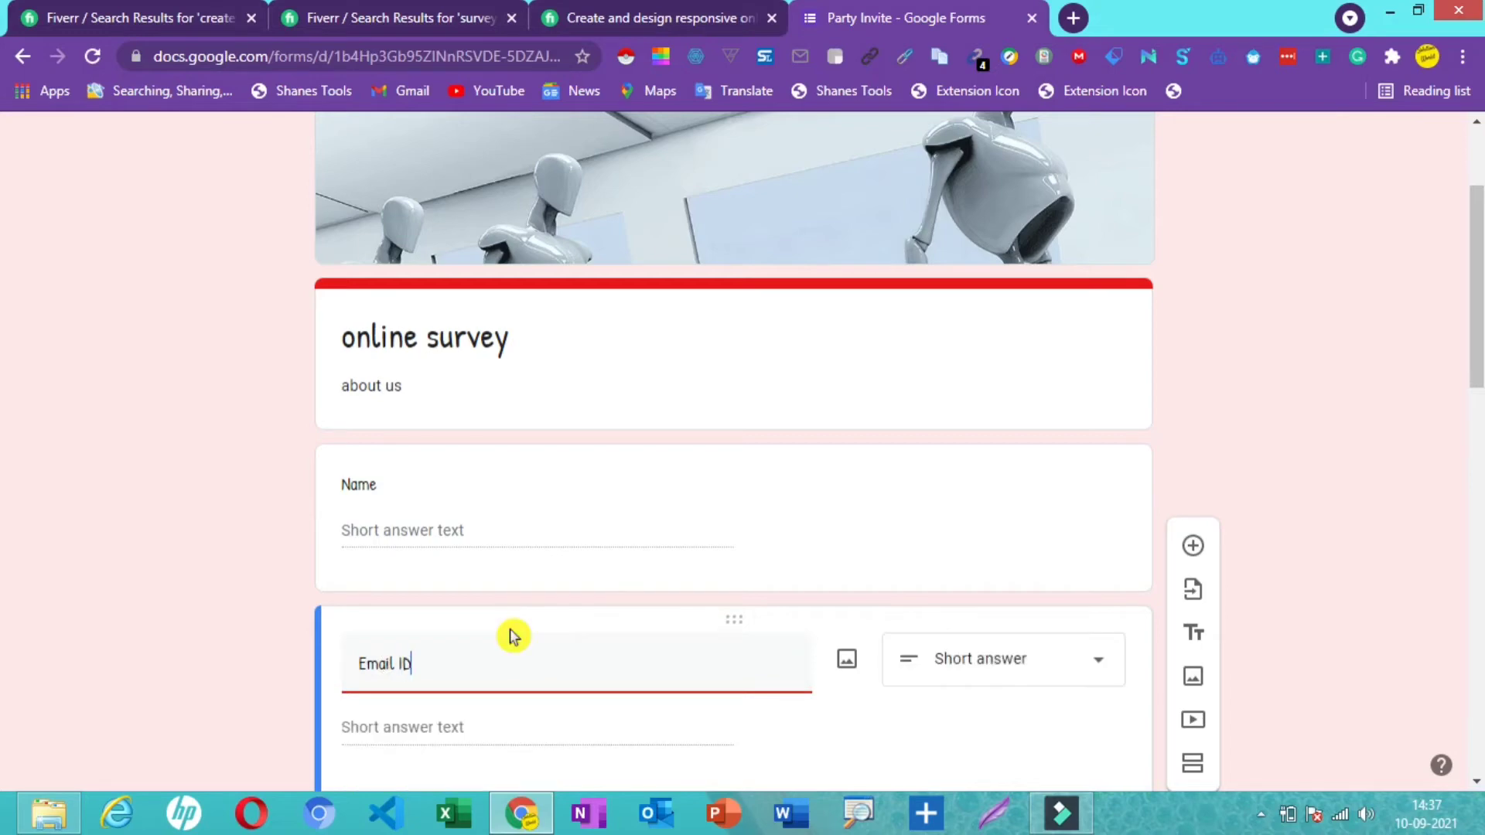
{"action": "left_click_drag", "start_coordinate": [1477, 338], "coordinate": [1477, 338]}
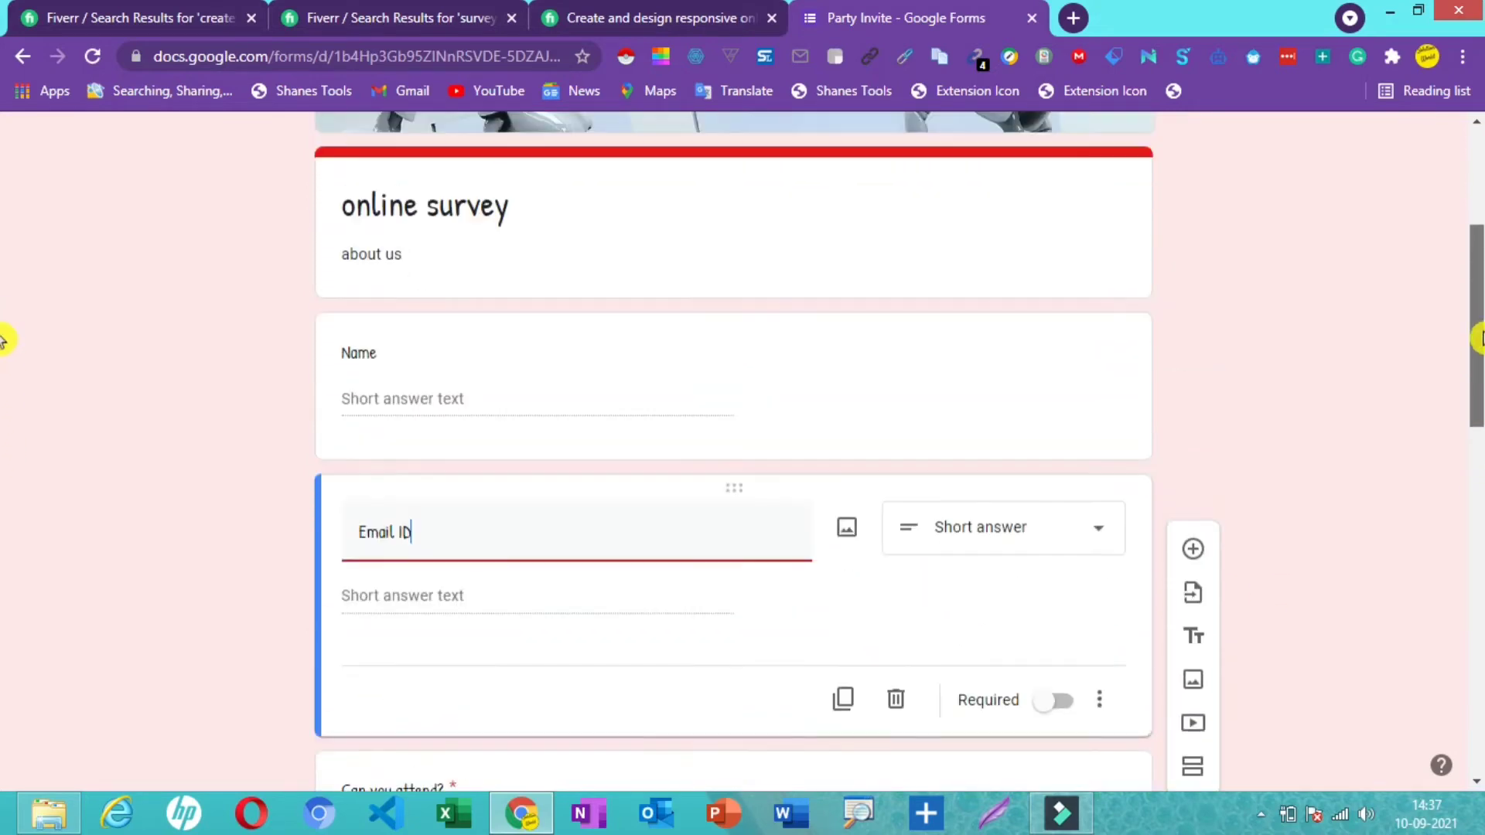
{"action": "left_click", "coordinate": [1049, 373]}
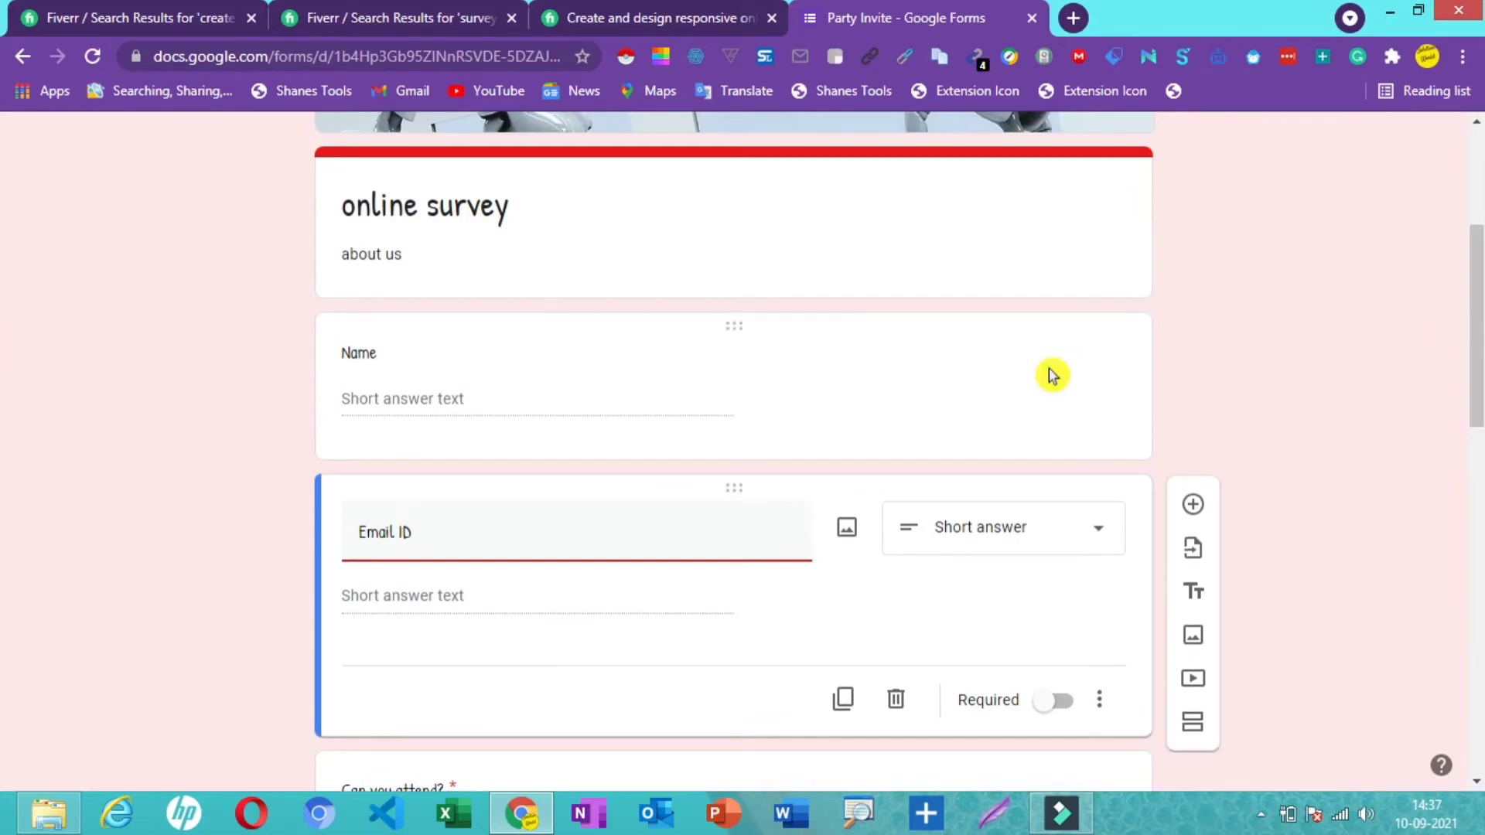
- Make both the Name and Email ID questions required
{"action": "left_click", "coordinate": [1037, 394]}
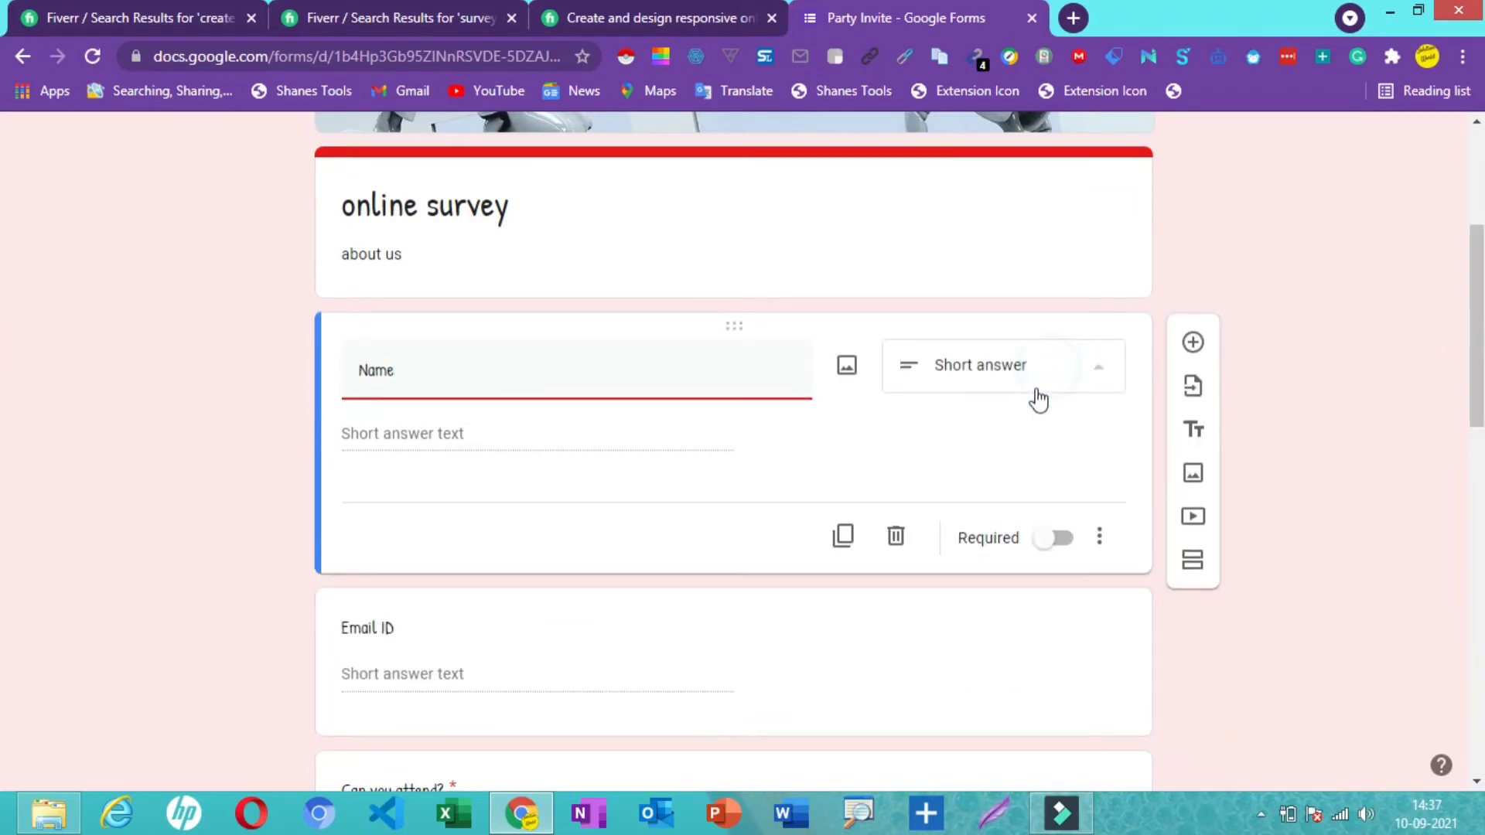
{"action": "left_click", "coordinate": [788, 465]}
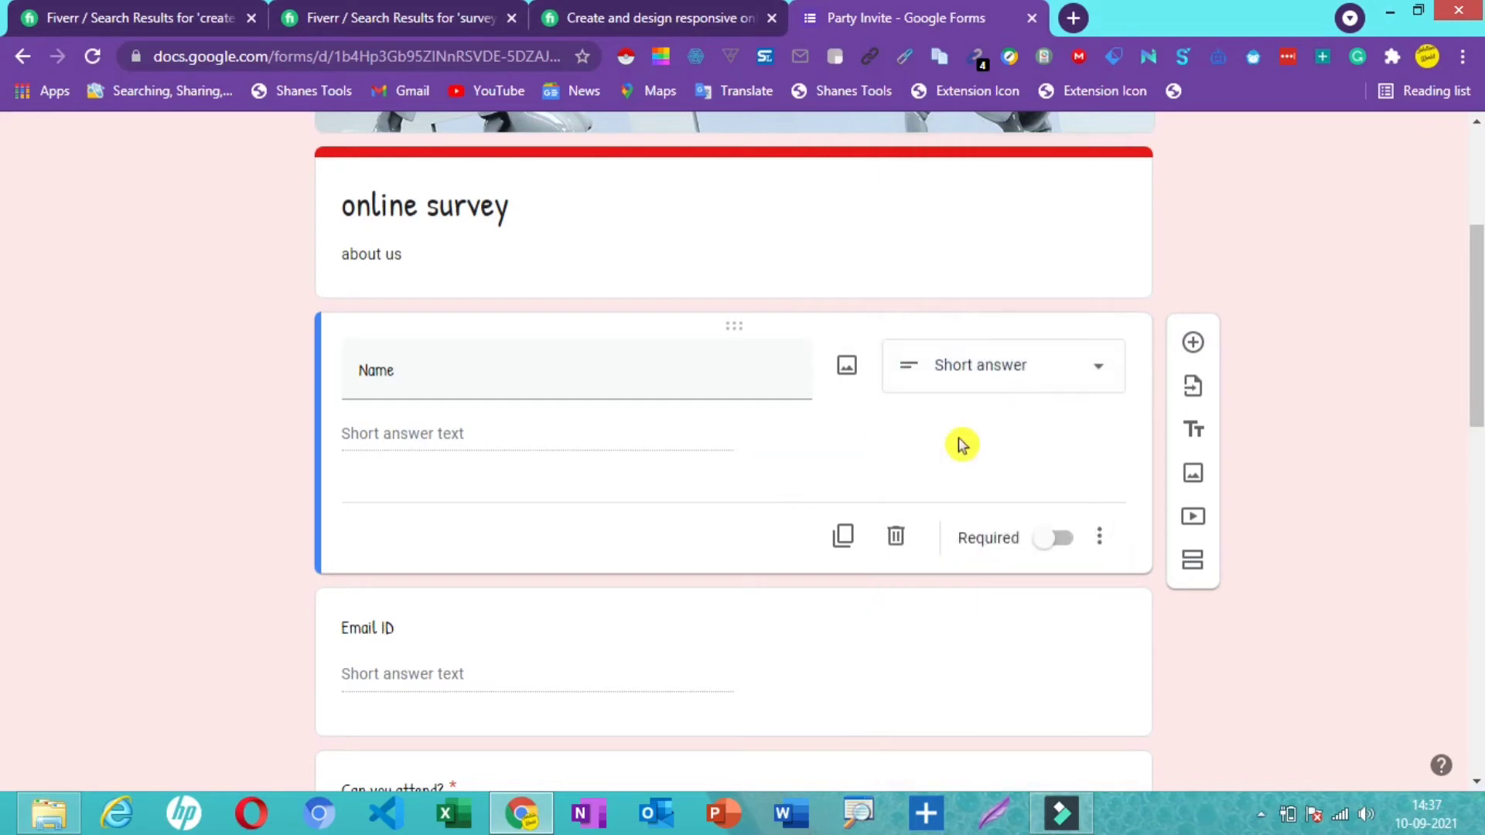
{"action": "left_click", "coordinate": [1067, 549]}
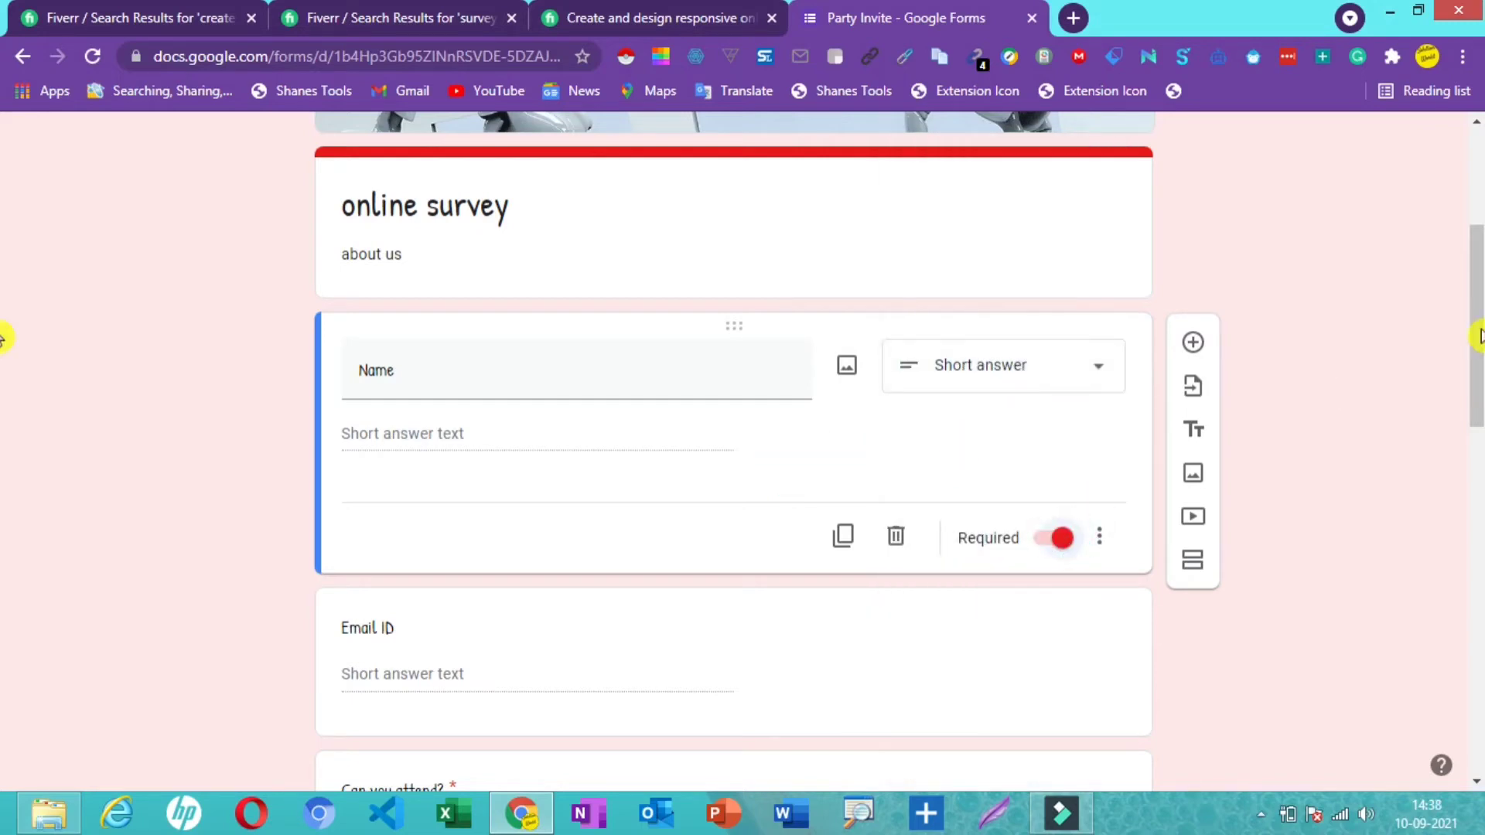
{"action": "left_click_drag", "start_coordinate": [1476, 336], "coordinate": [1477, 416]}
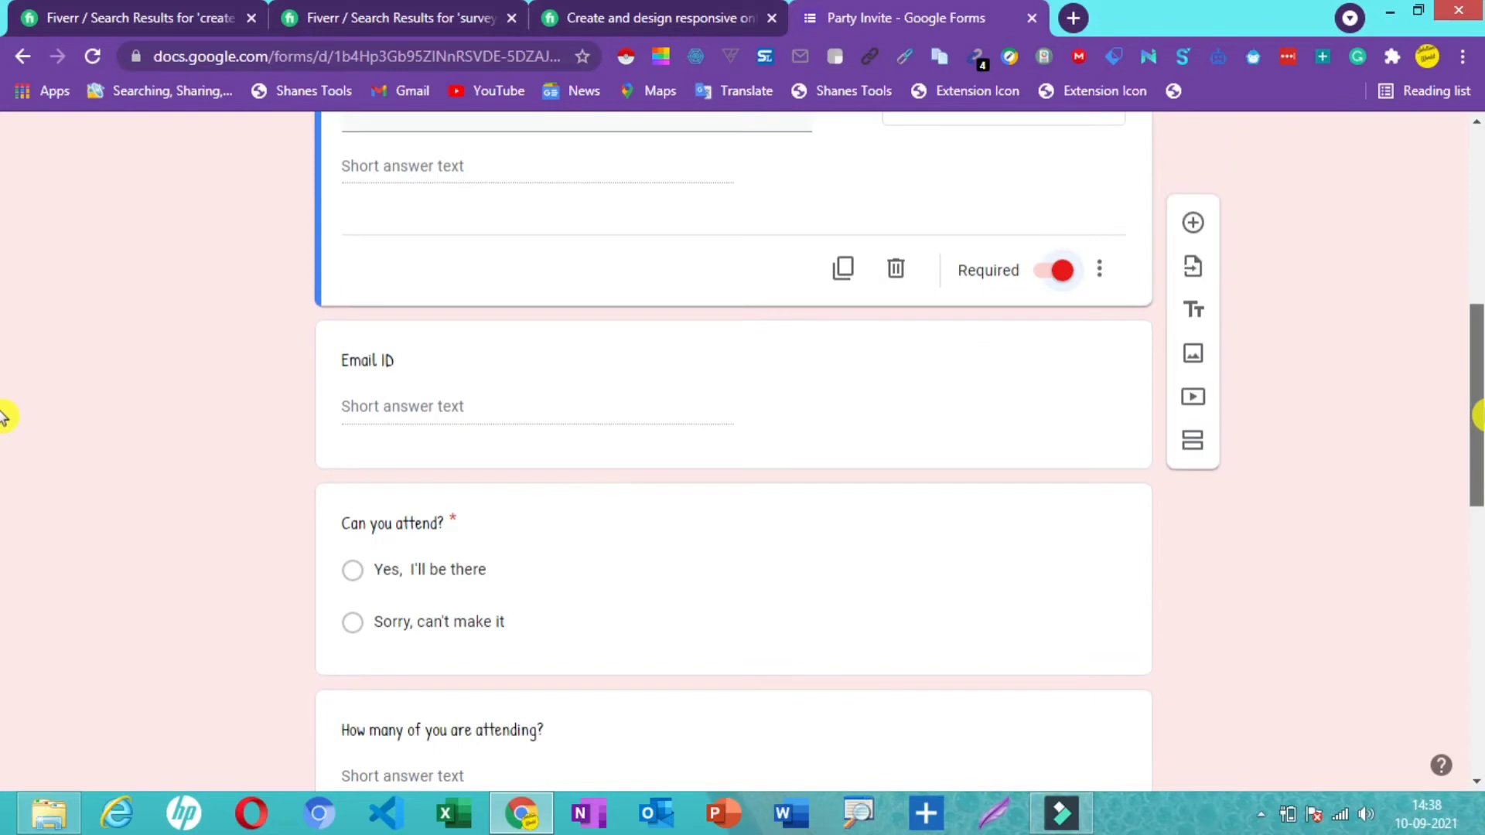
{"action": "left_click", "coordinate": [1012, 384]}
{"action": "left_click", "coordinate": [1066, 443]}
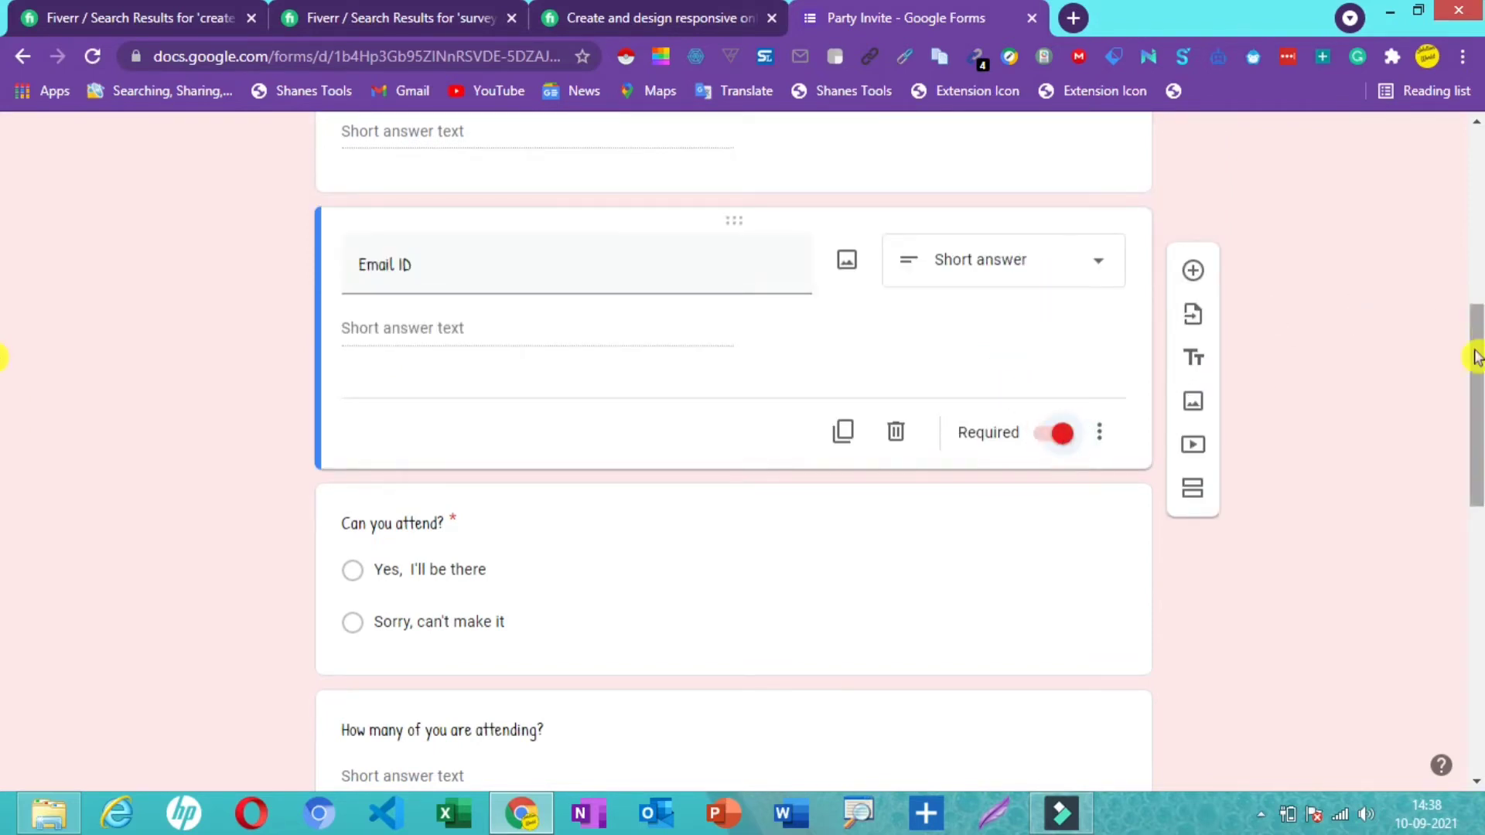
{"action": "left_click_drag", "start_coordinate": [1477, 357], "coordinate": [1477, 365]}
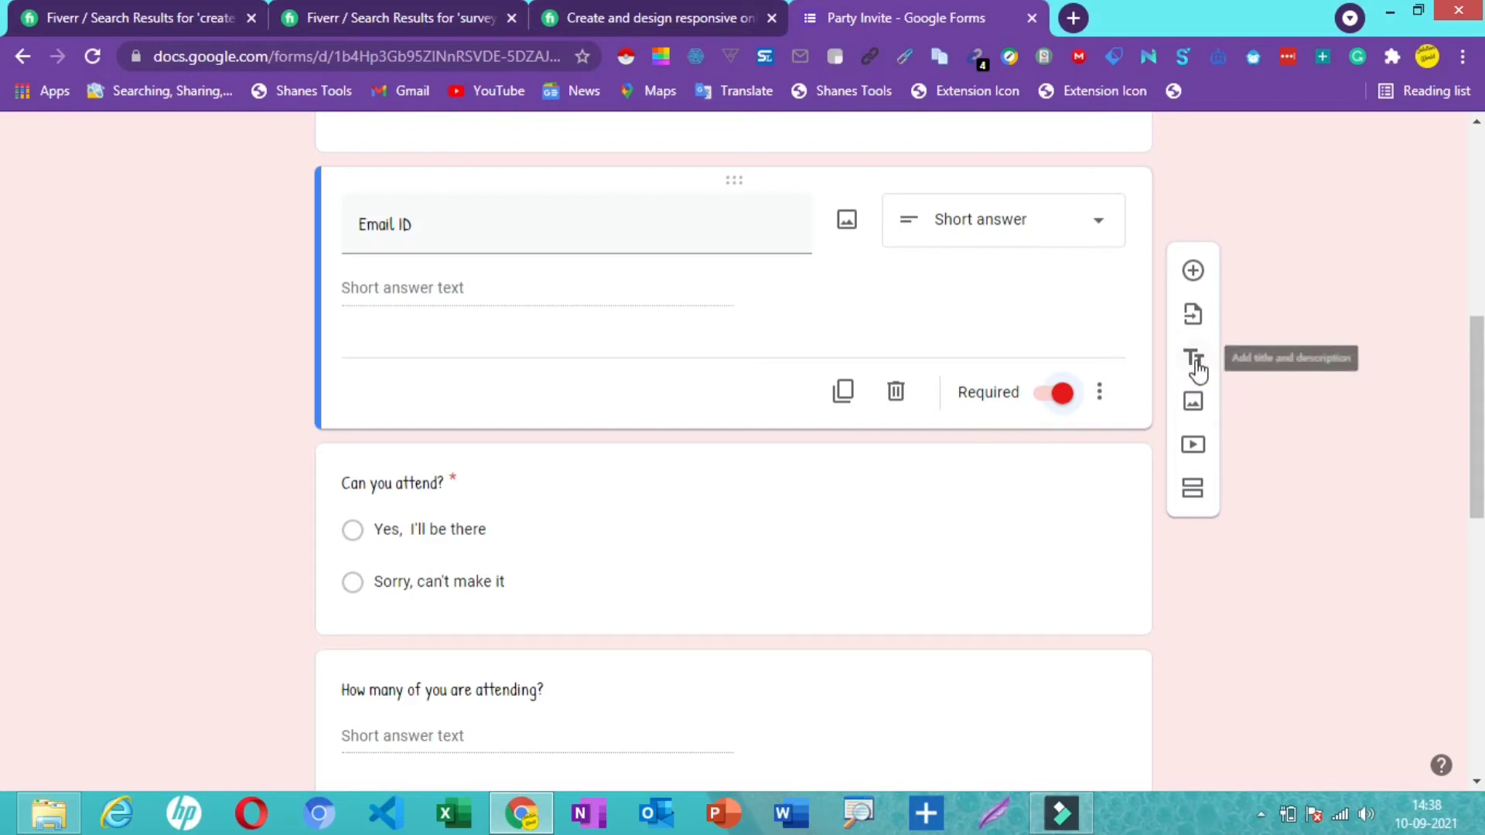
- Add a 'contact details' title block described as 'kindly add for further process'
{"action": "left_click", "coordinate": [1195, 361]}
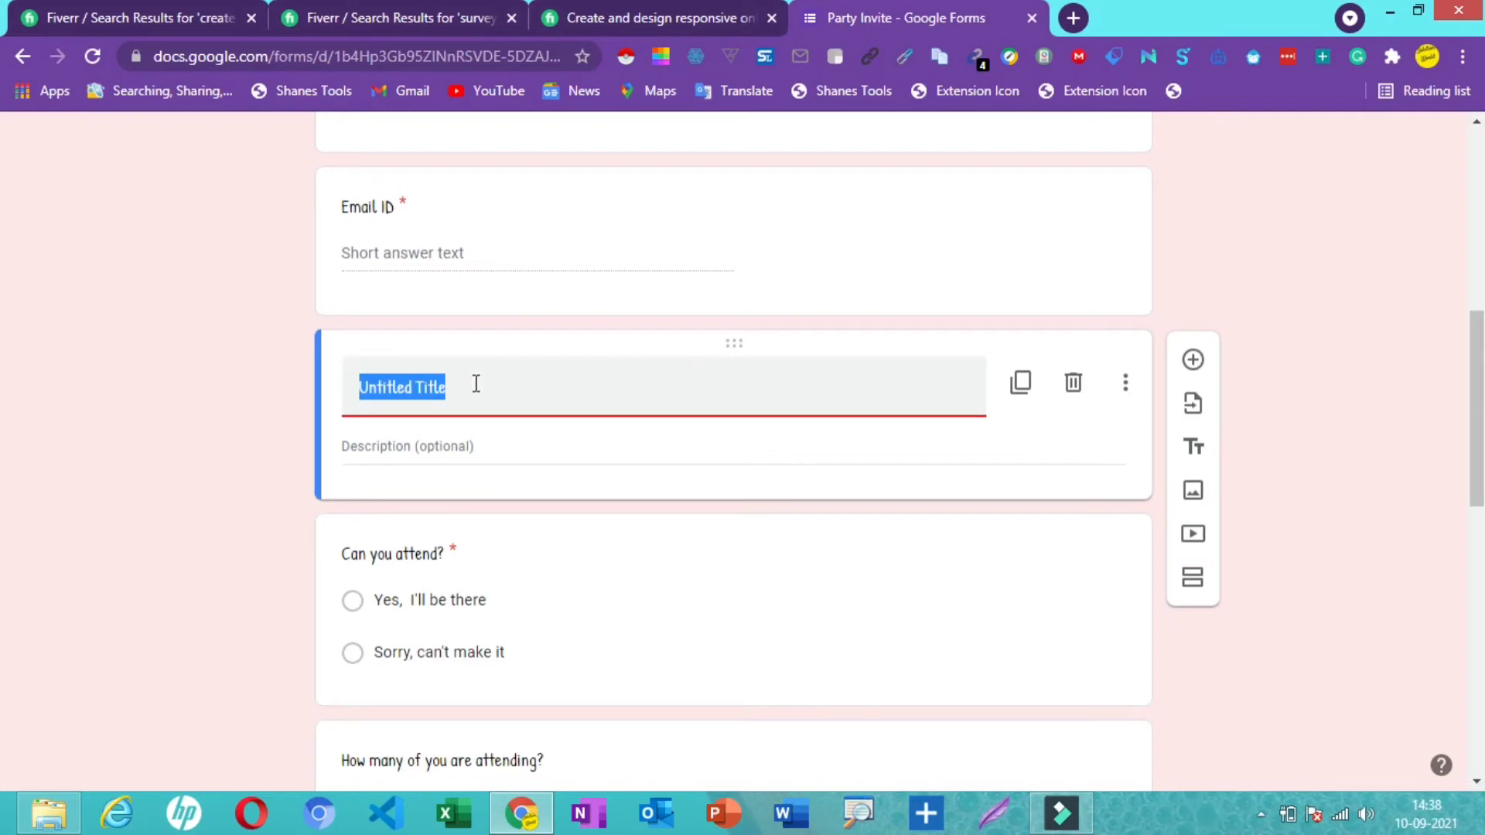
{"action": "key", "text": "BackSpace"}
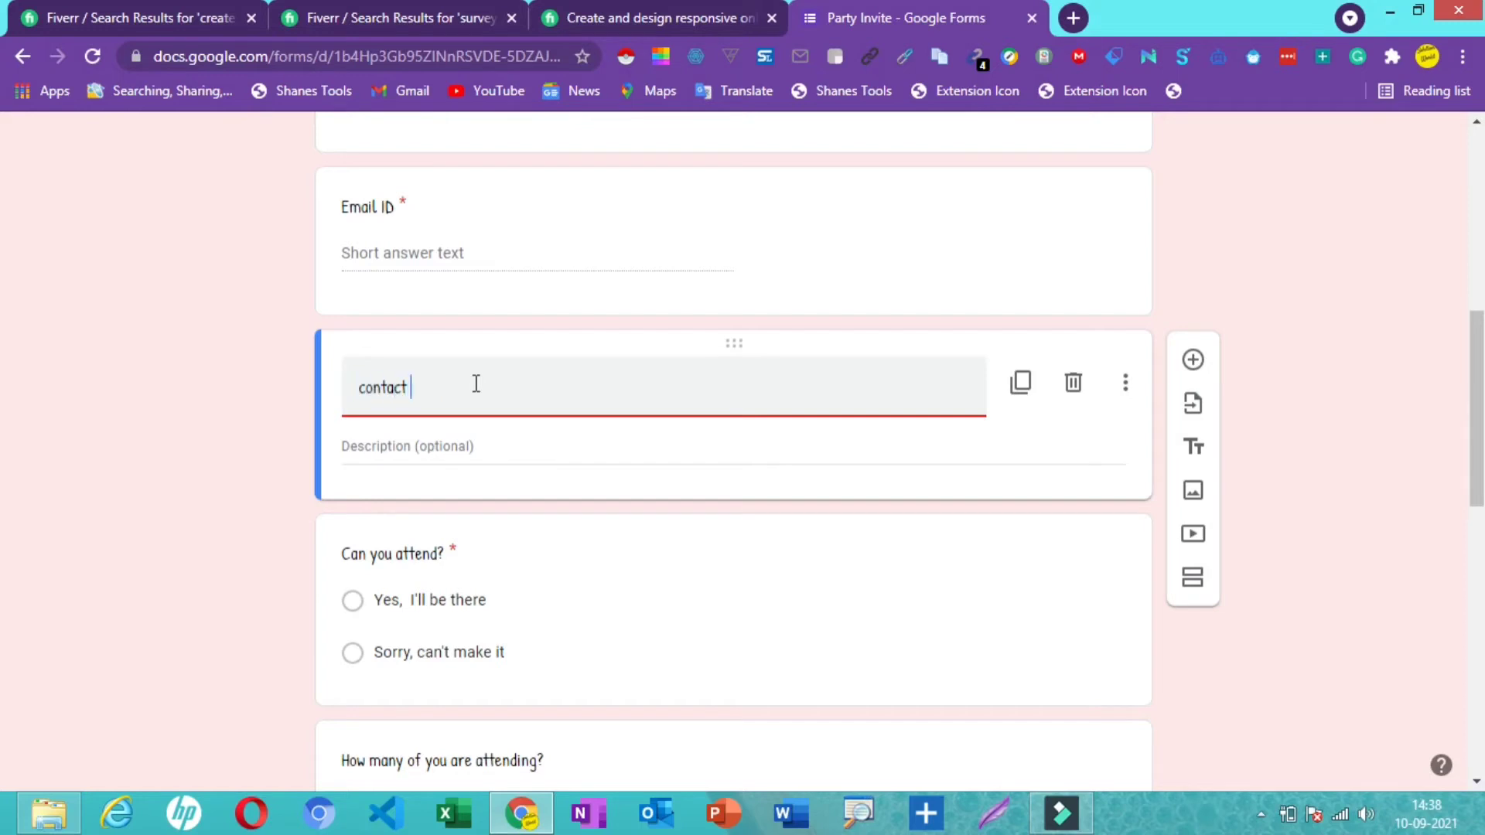
{"action": "left_click", "coordinate": [411, 445]}
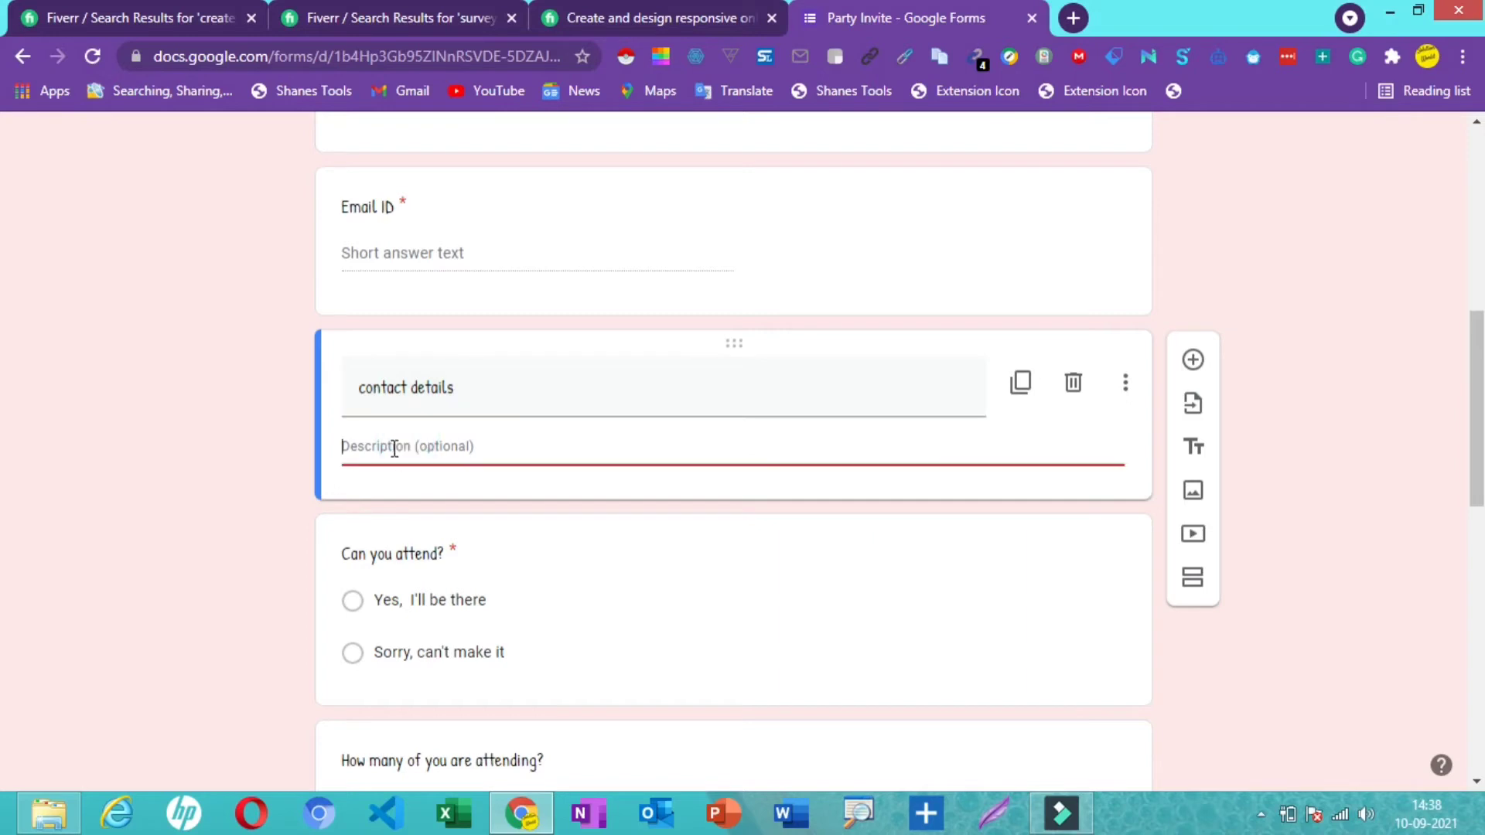
{"action": "type", "text": "kindly add for fur"}
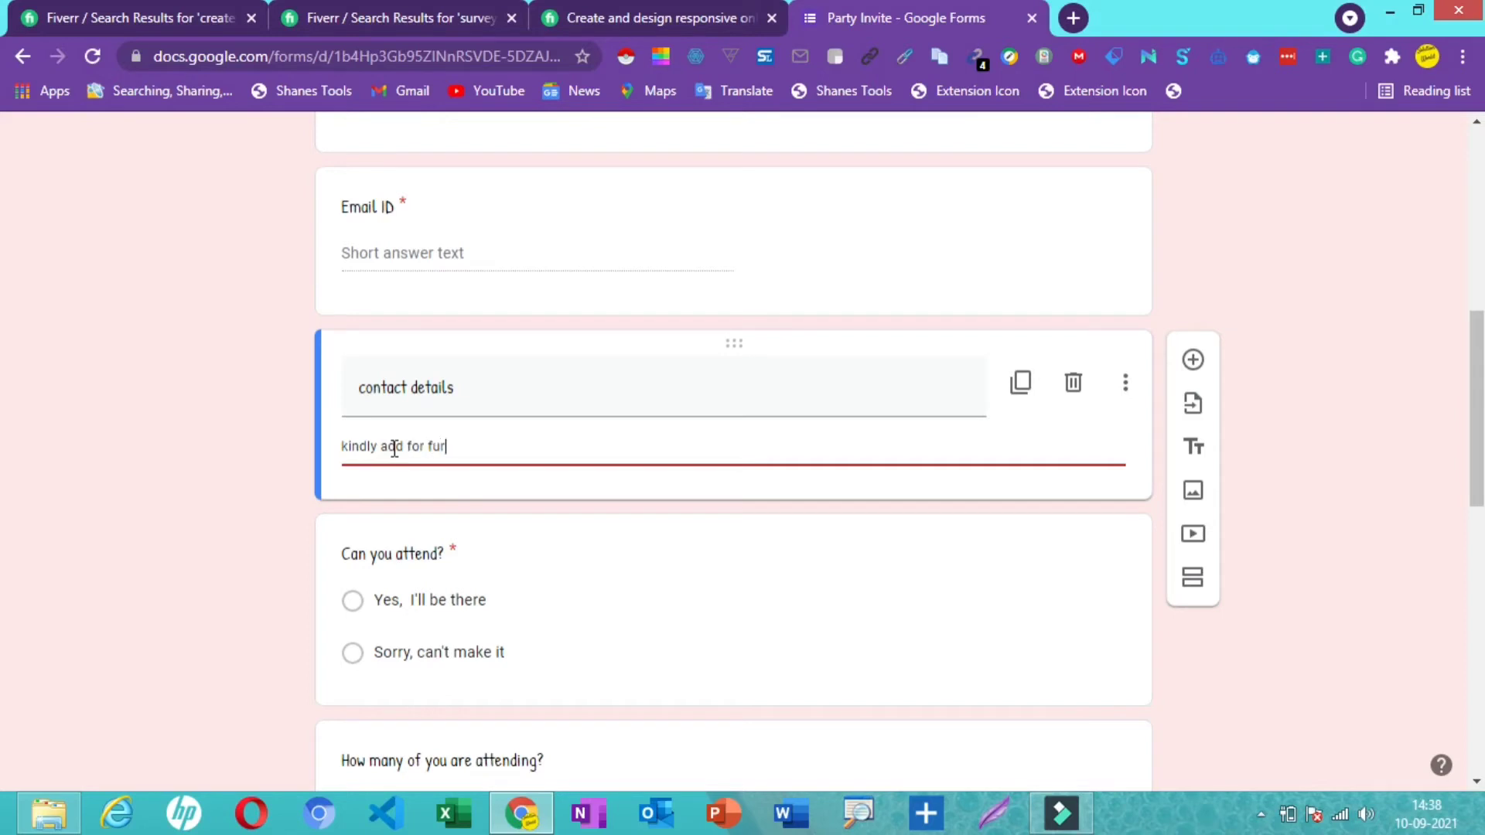
{"action": "type", "text": "process"}
- Search Google Images for 'tech' and insert the blue circular tech image
{"action": "left_click", "coordinate": [1197, 493]}
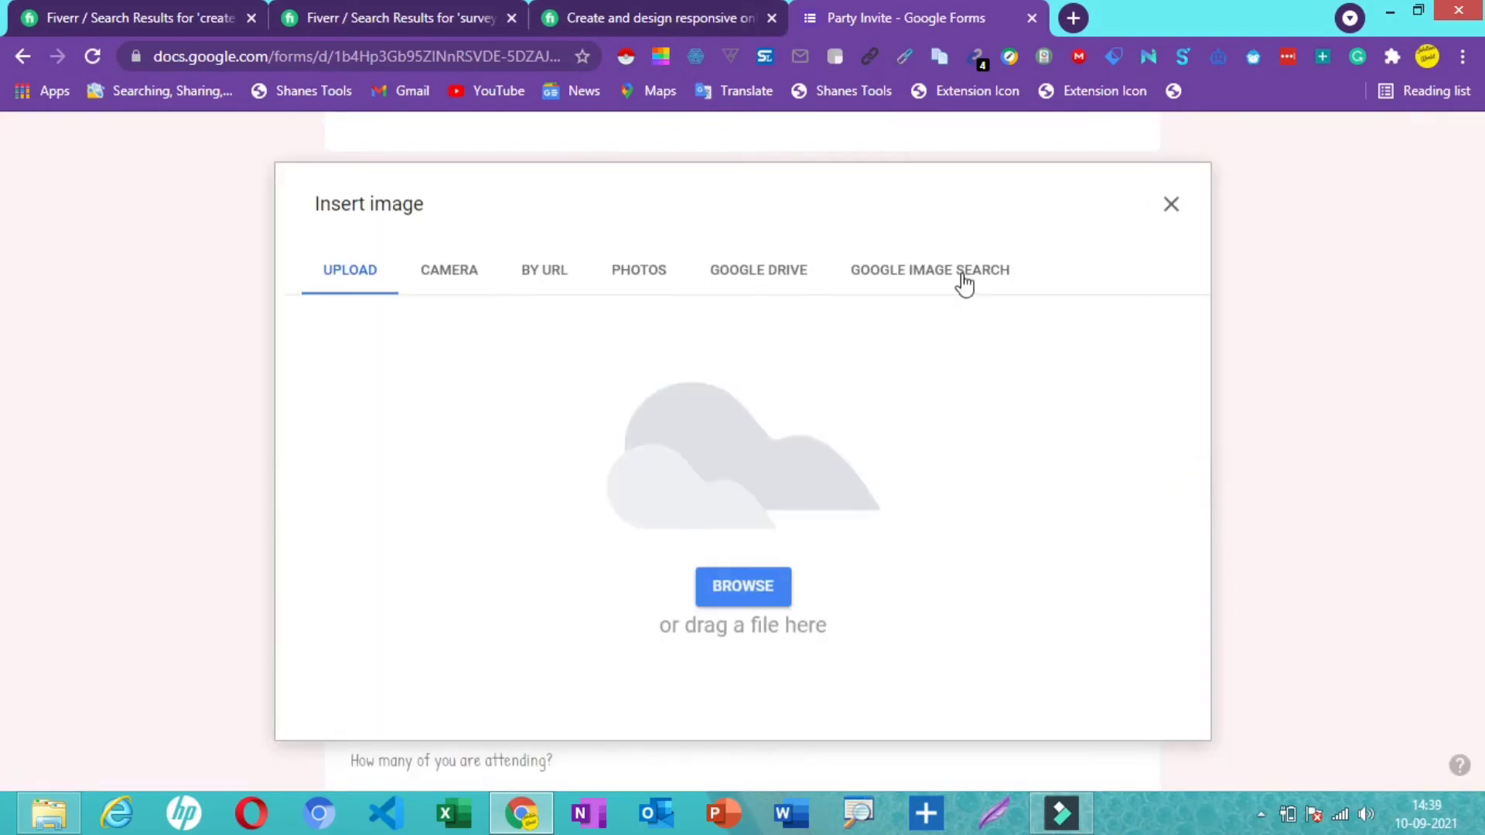
{"action": "left_click", "coordinate": [964, 280]}
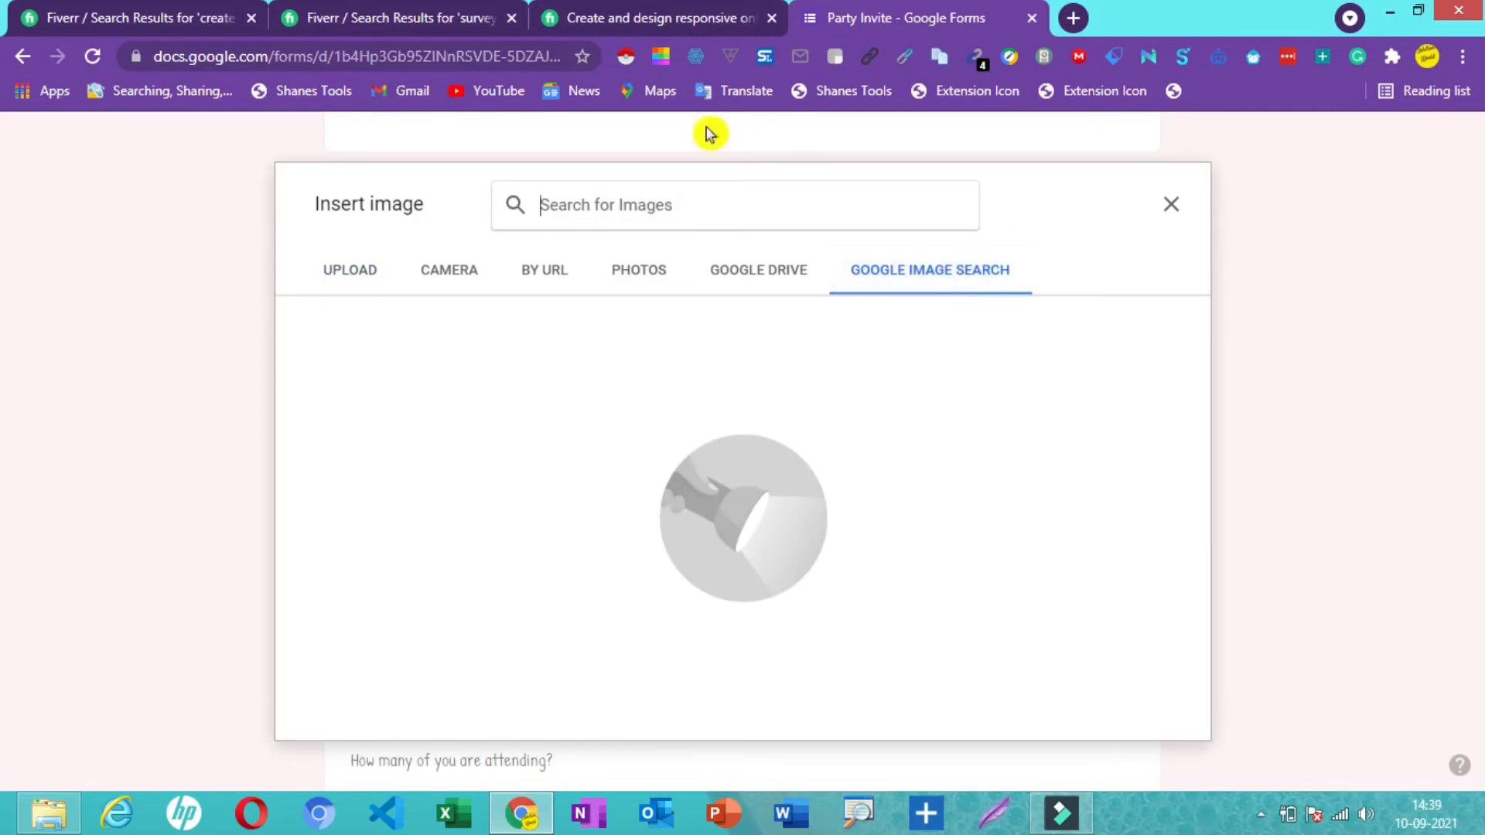
{"action": "left_click", "coordinate": [674, 213]}
{"action": "type", "text": "y"}
{"action": "key", "text": "BackSpace"}
{"action": "type", "text": "tech"}
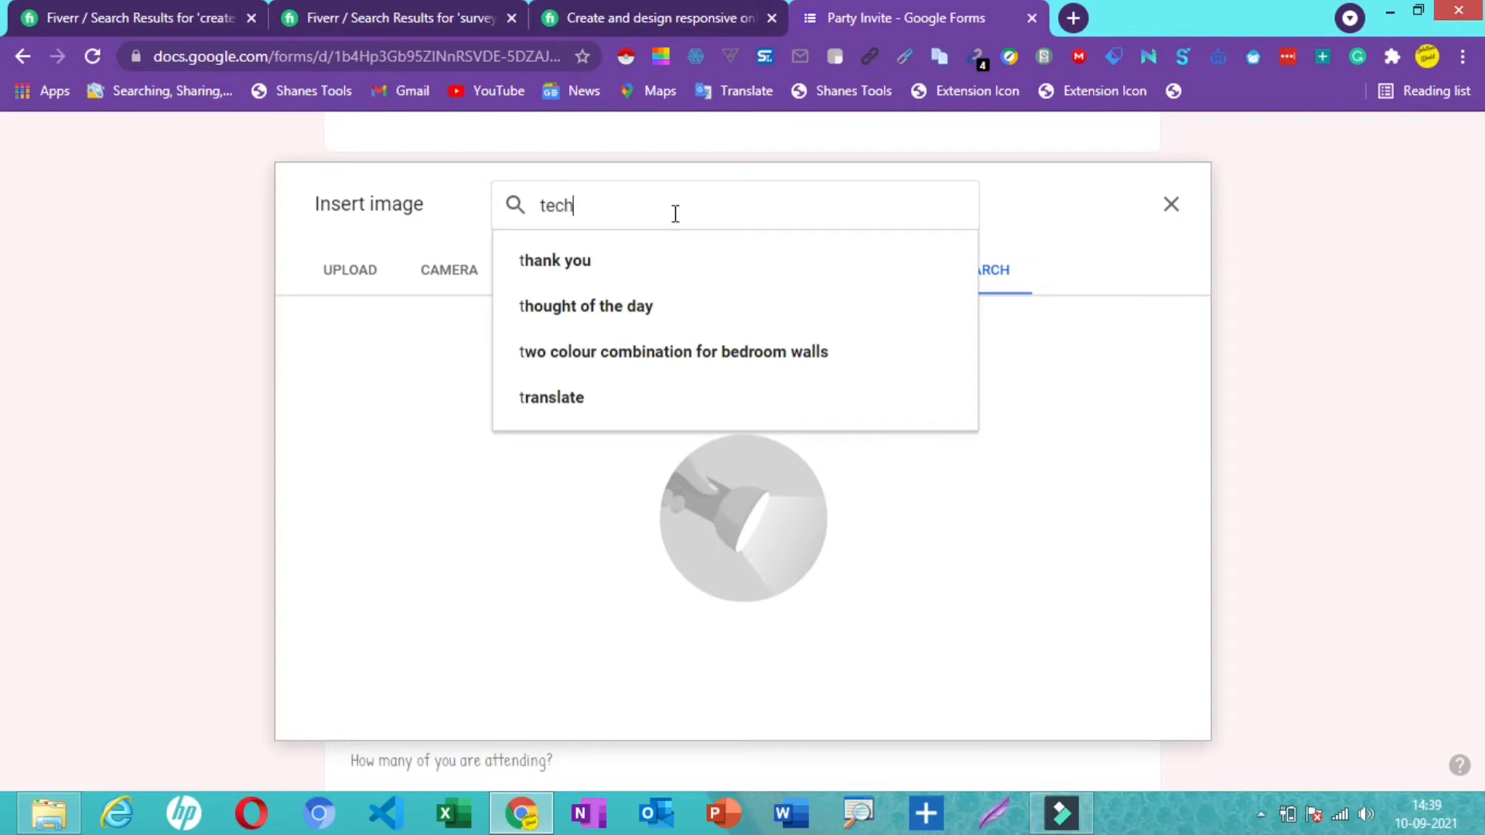
{"action": "key", "text": "Return"}
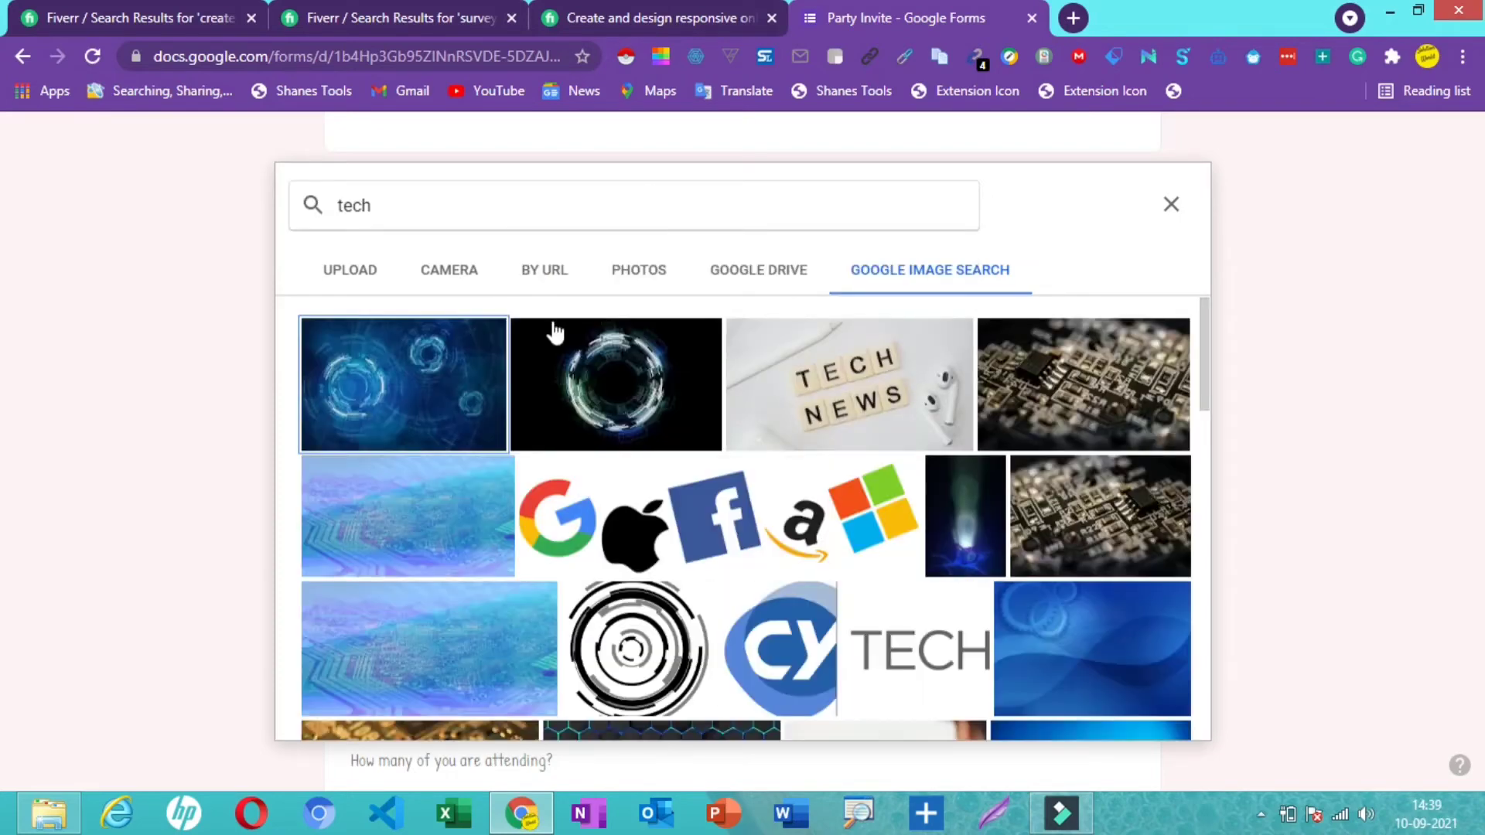
{"action": "left_click", "coordinate": [389, 408]}
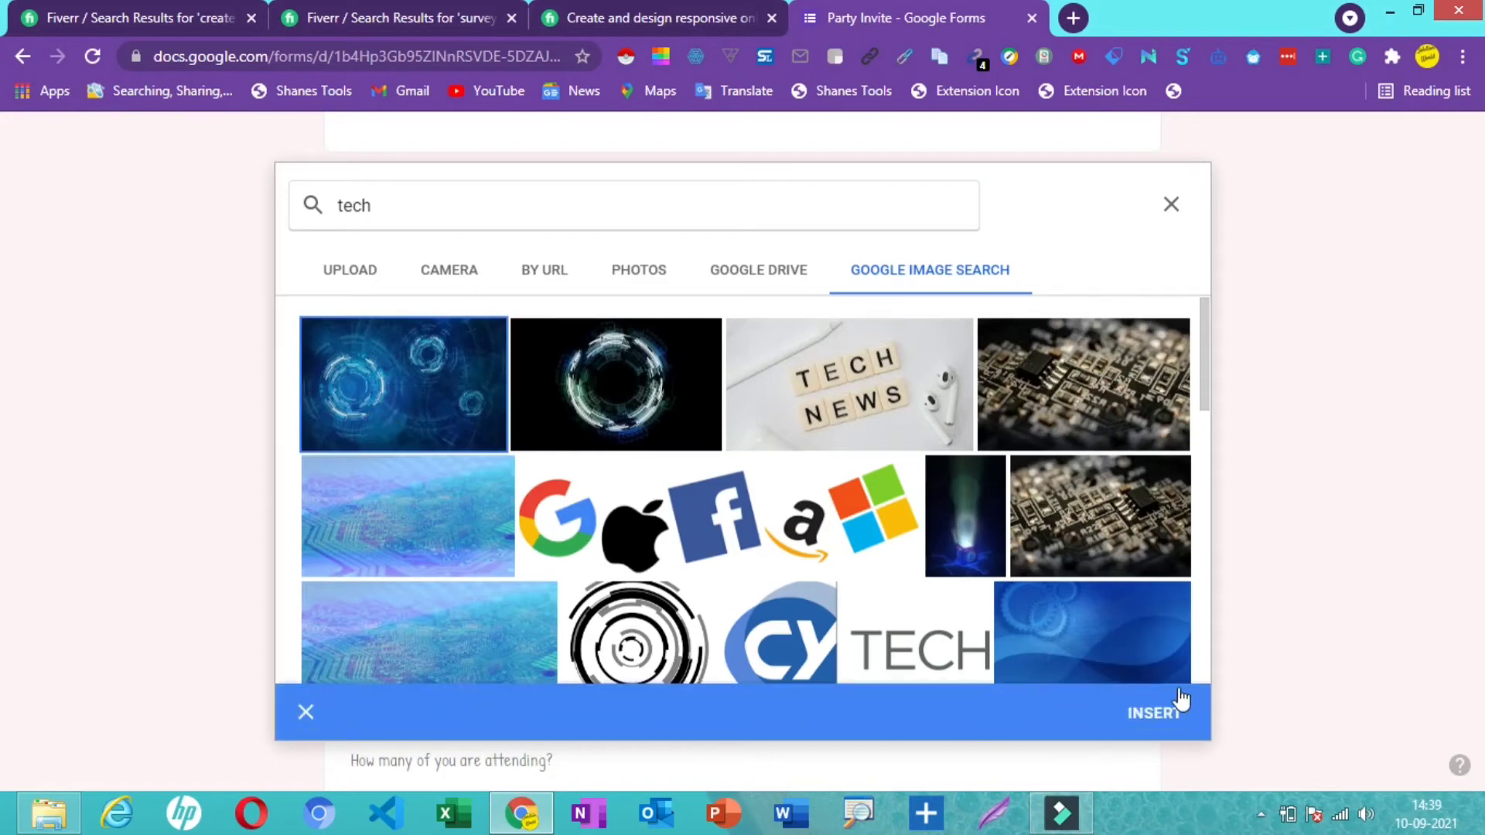
{"action": "left_click", "coordinate": [1150, 729]}
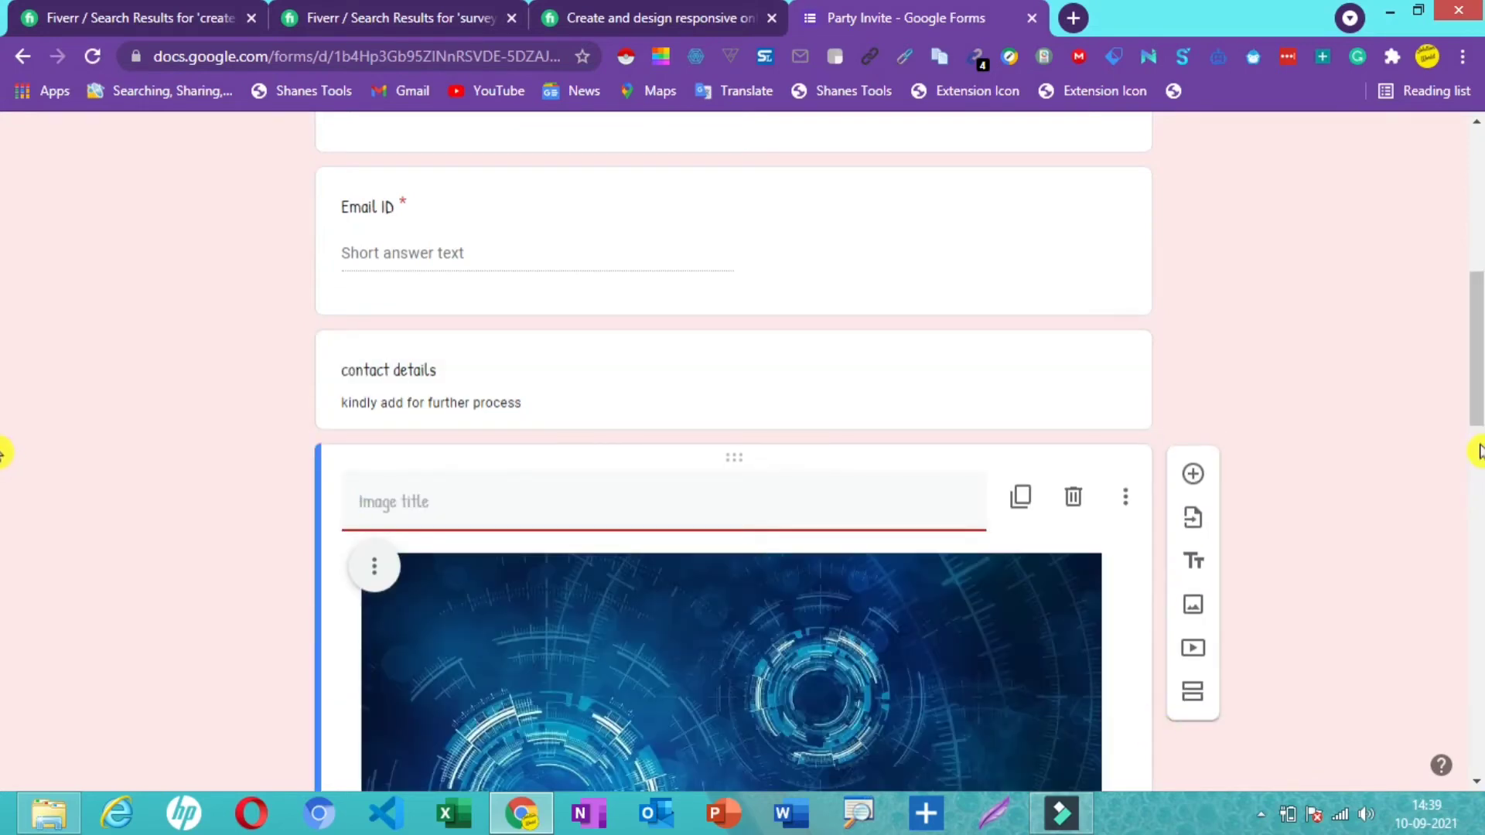
{"action": "scroll", "coordinate": [4, 464], "scroll_direction": "down", "scroll_amount": 5}
{"action": "scroll", "coordinate": [3, 456], "scroll_direction": "up", "scroll_amount": 2}
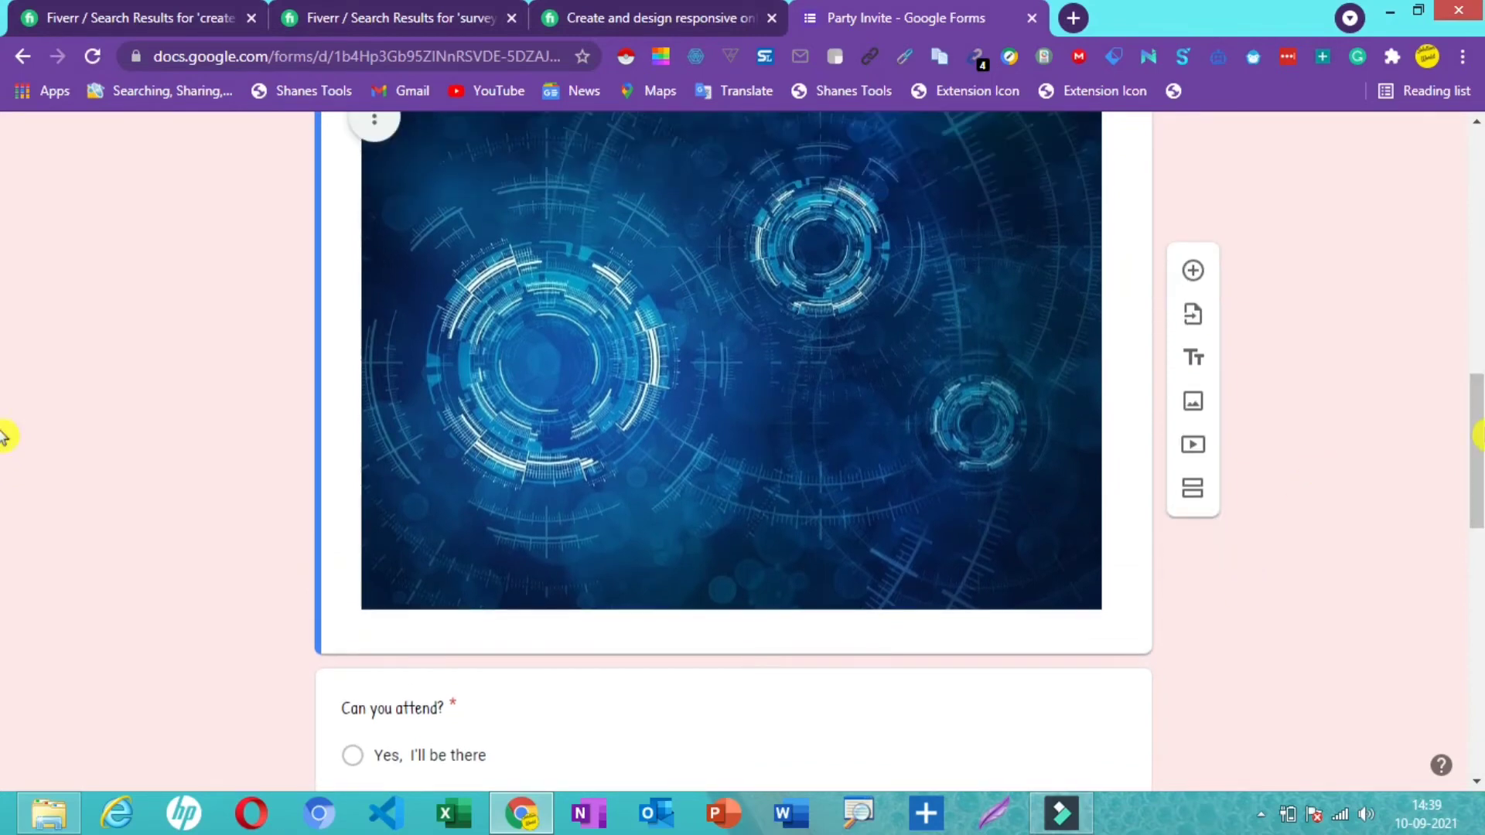
{"action": "scroll", "coordinate": [3, 437], "scroll_direction": "down", "scroll_amount": 5}
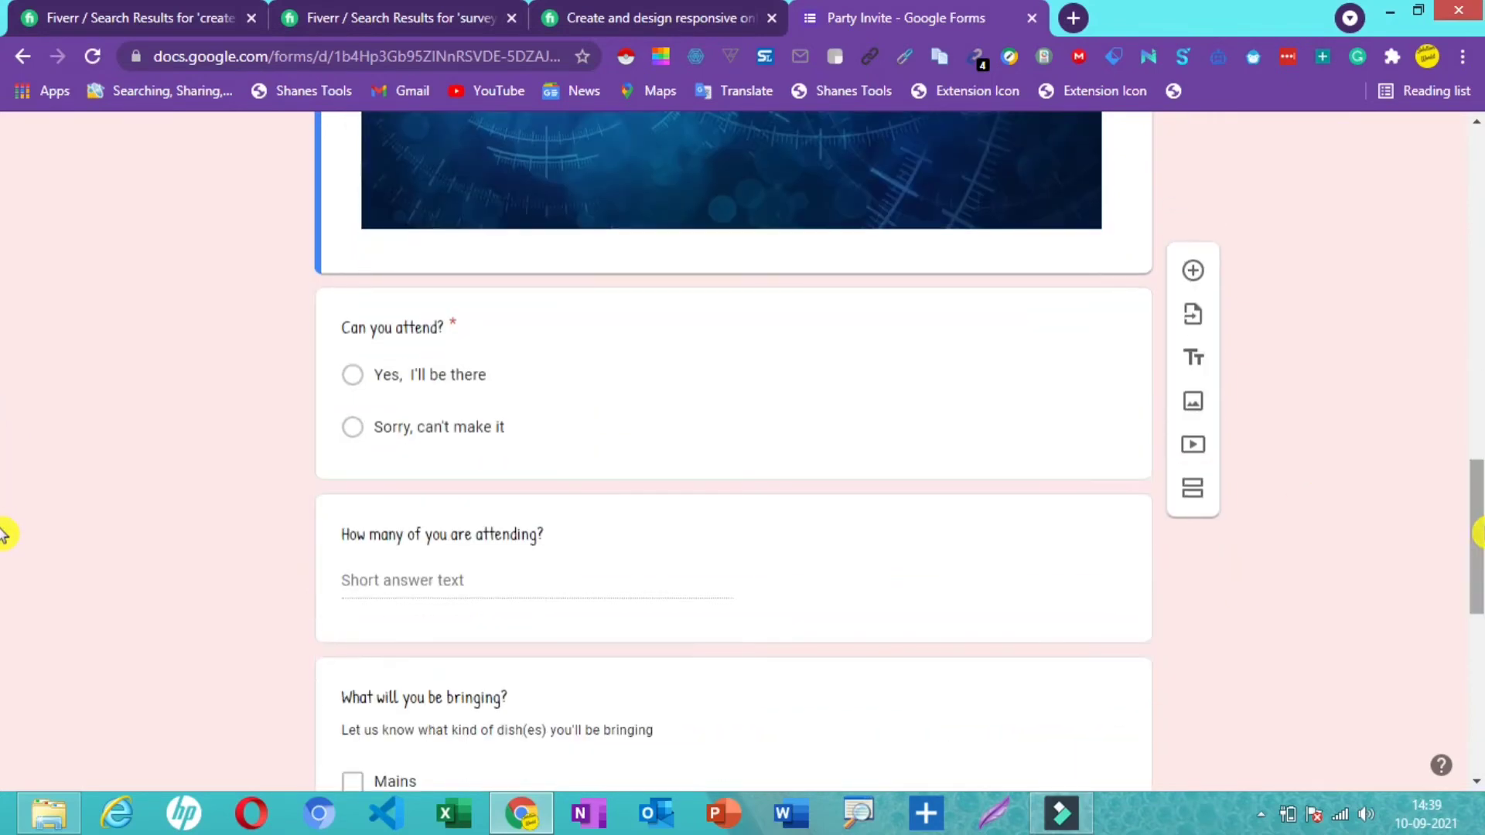
{"action": "scroll", "coordinate": [3, 534], "scroll_direction": "down", "scroll_amount": 6}
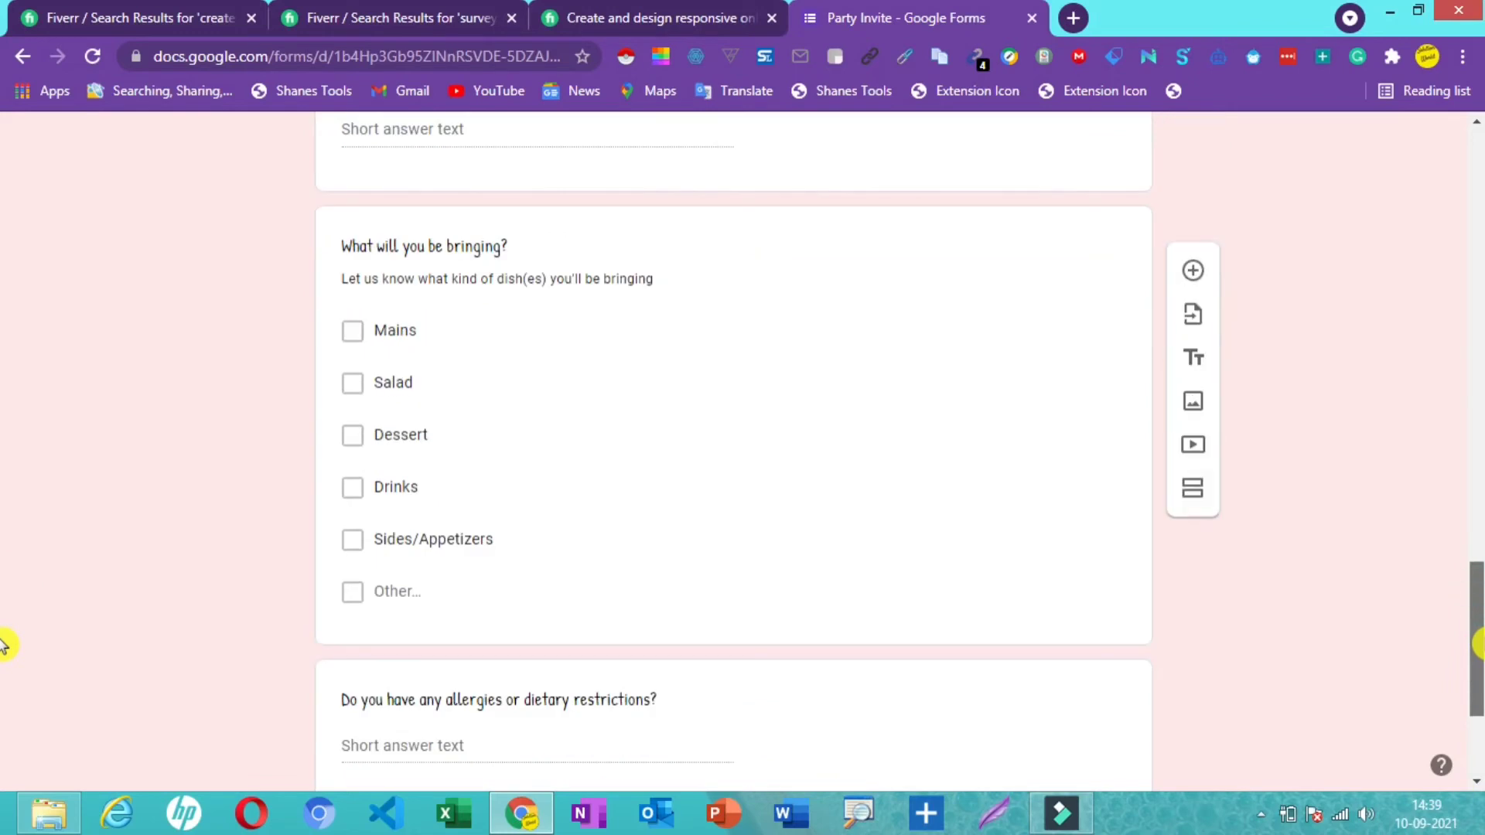
{"action": "scroll", "coordinate": [3, 645], "scroll_direction": "down", "scroll_amount": 3}
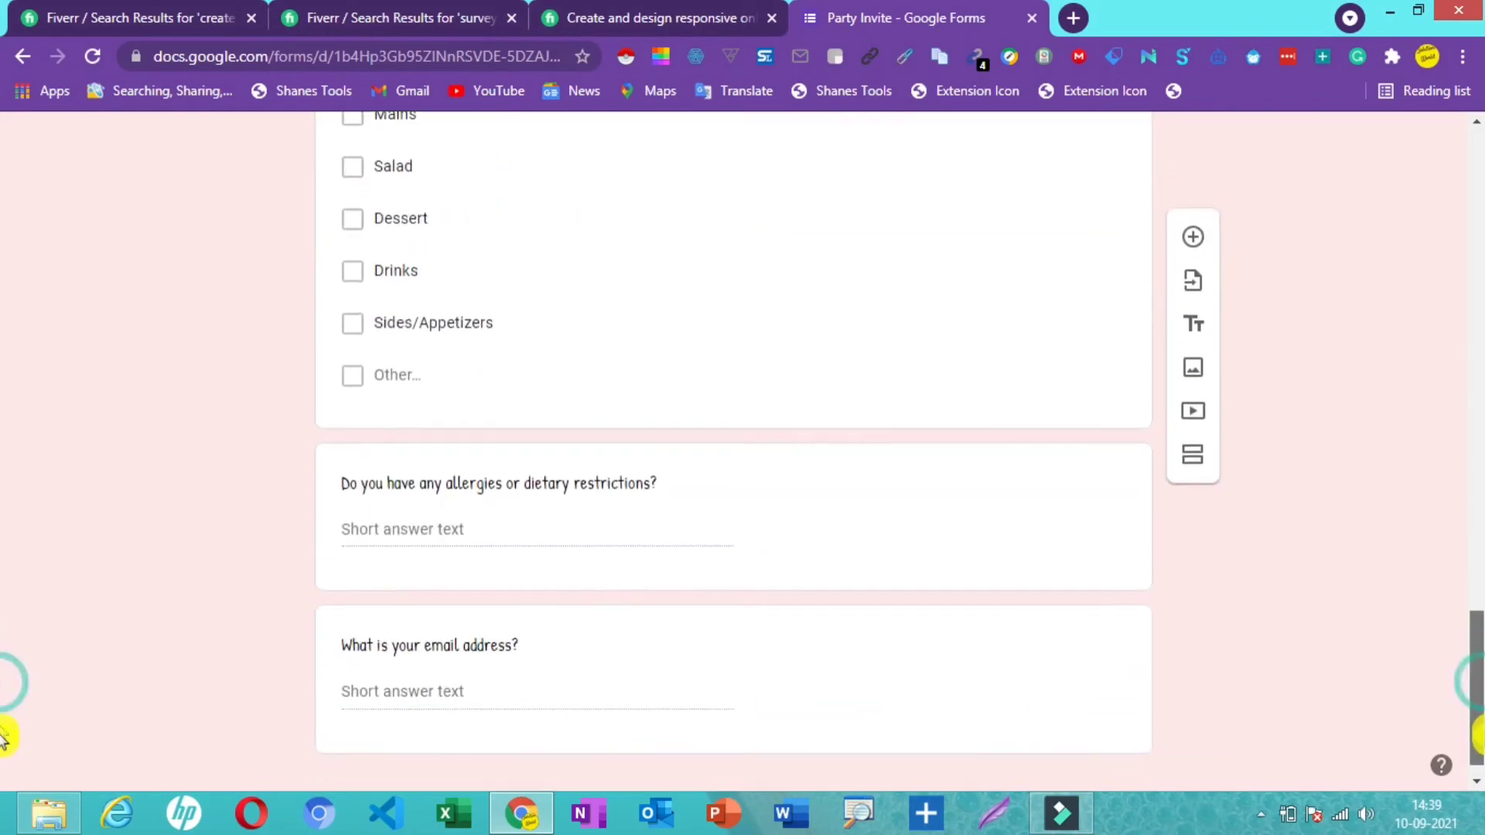
{"action": "scroll", "coordinate": [3, 738], "scroll_direction": "down", "scroll_amount": 1}
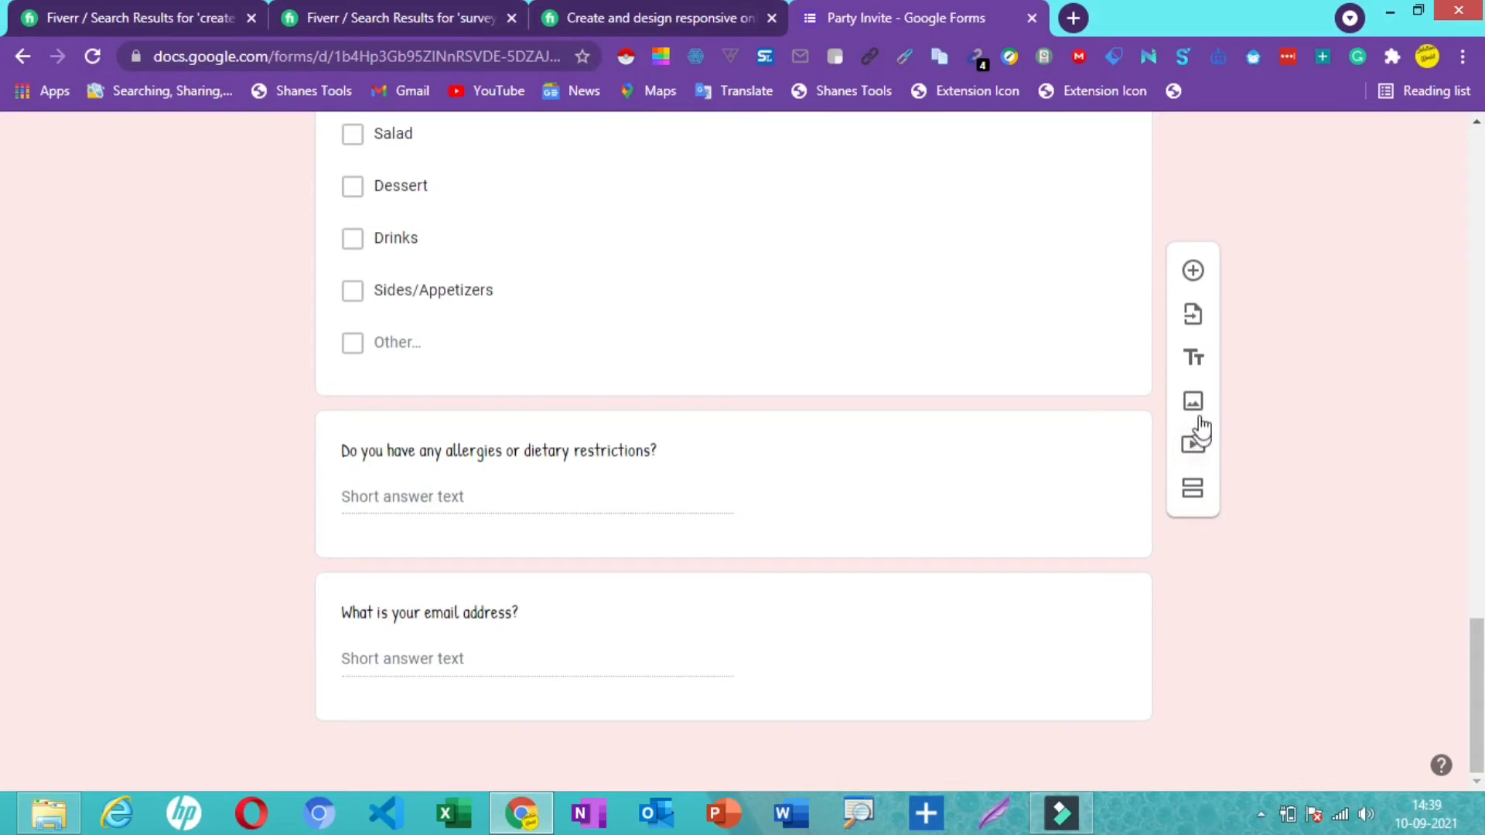
- Add two Untitled Sections after the tech image, giving the survey three sections
{"action": "left_click", "coordinate": [1191, 500]}
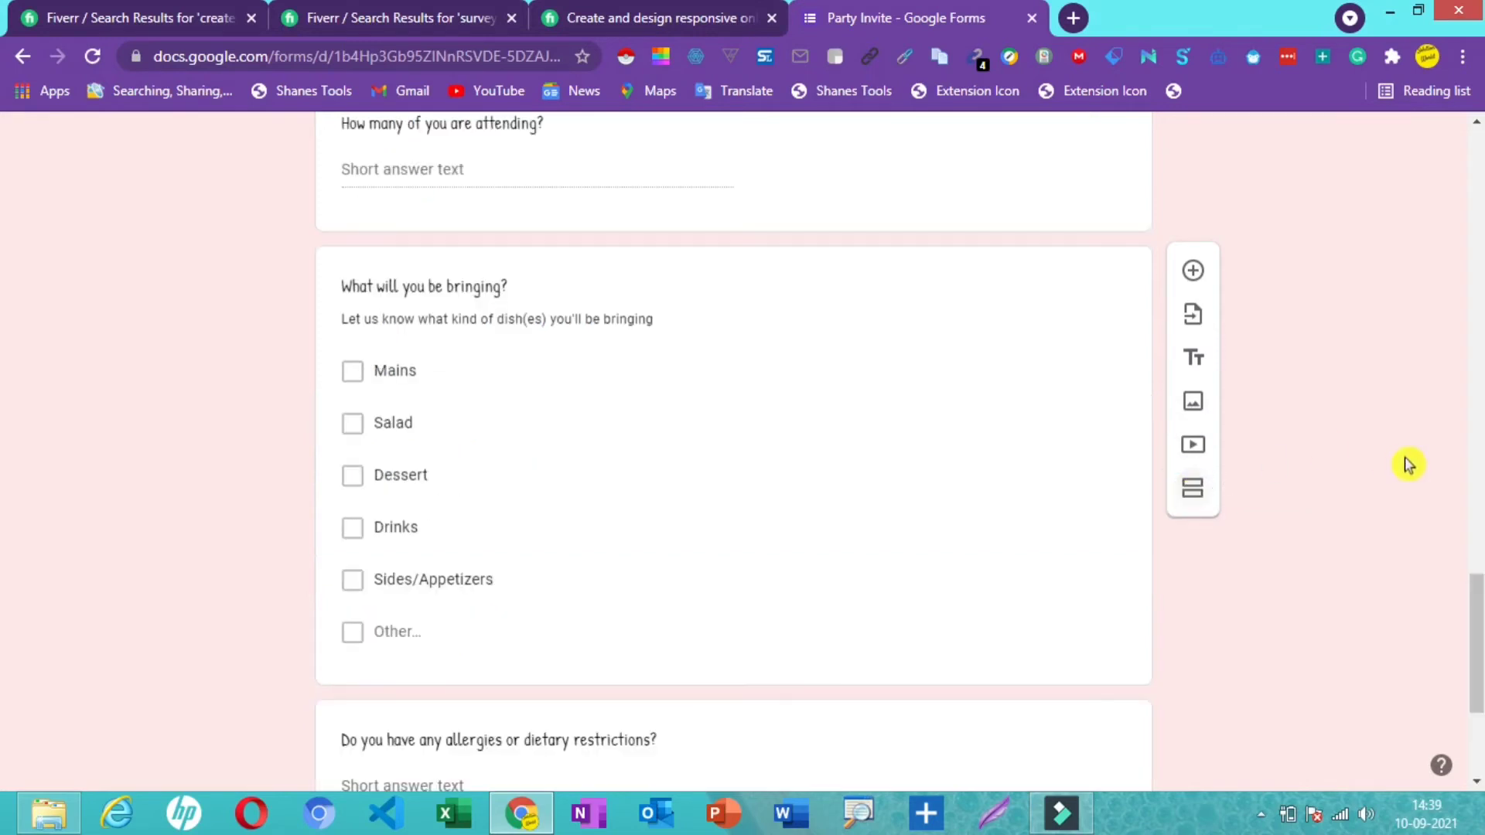
{"action": "scroll", "coordinate": [1478, 600], "scroll_direction": "down", "scroll_amount": 4}
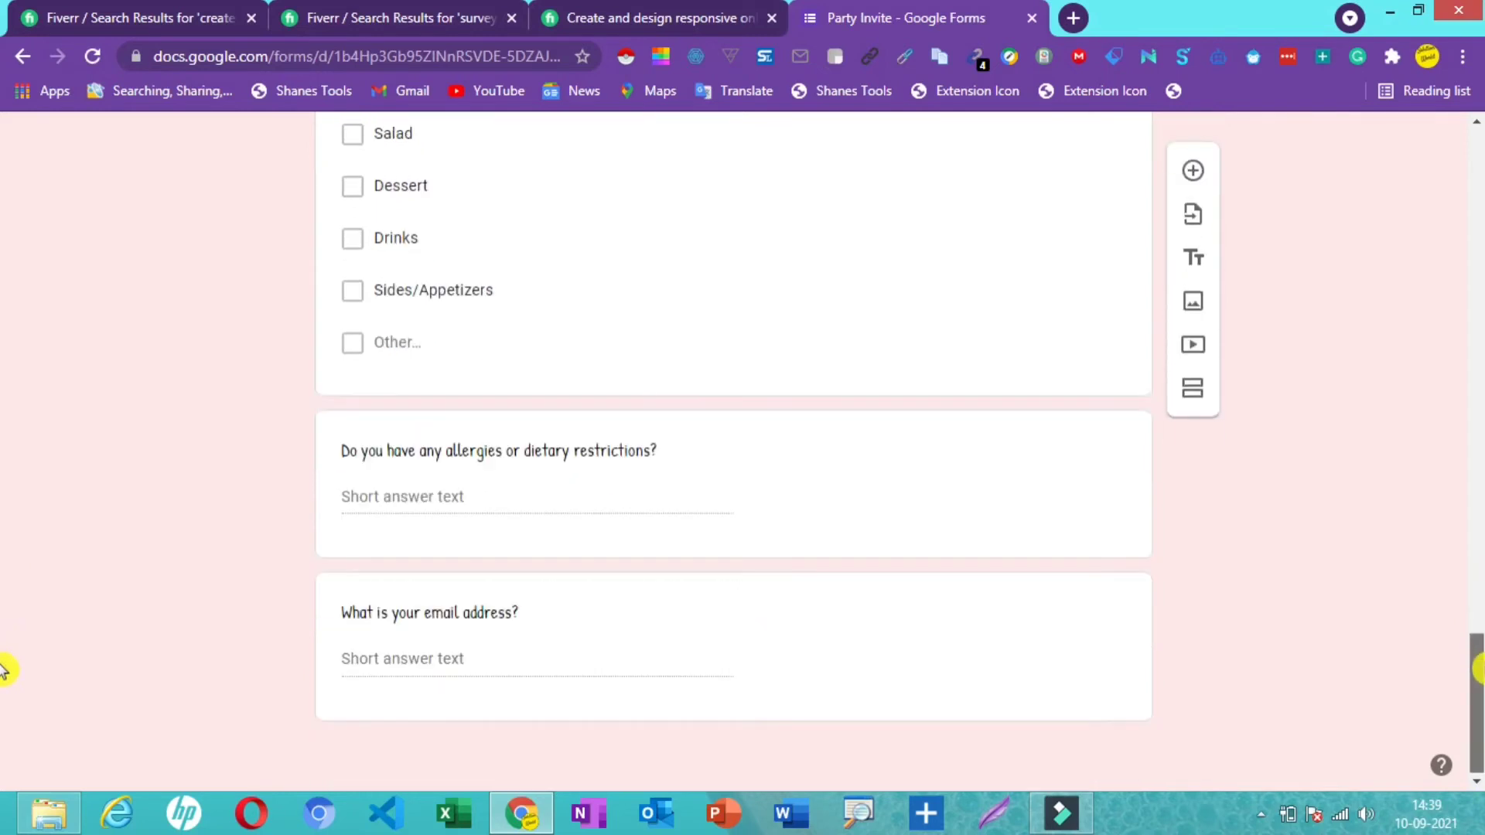
{"action": "left_click_drag", "start_coordinate": [1479, 665], "coordinate": [1472, 474]}
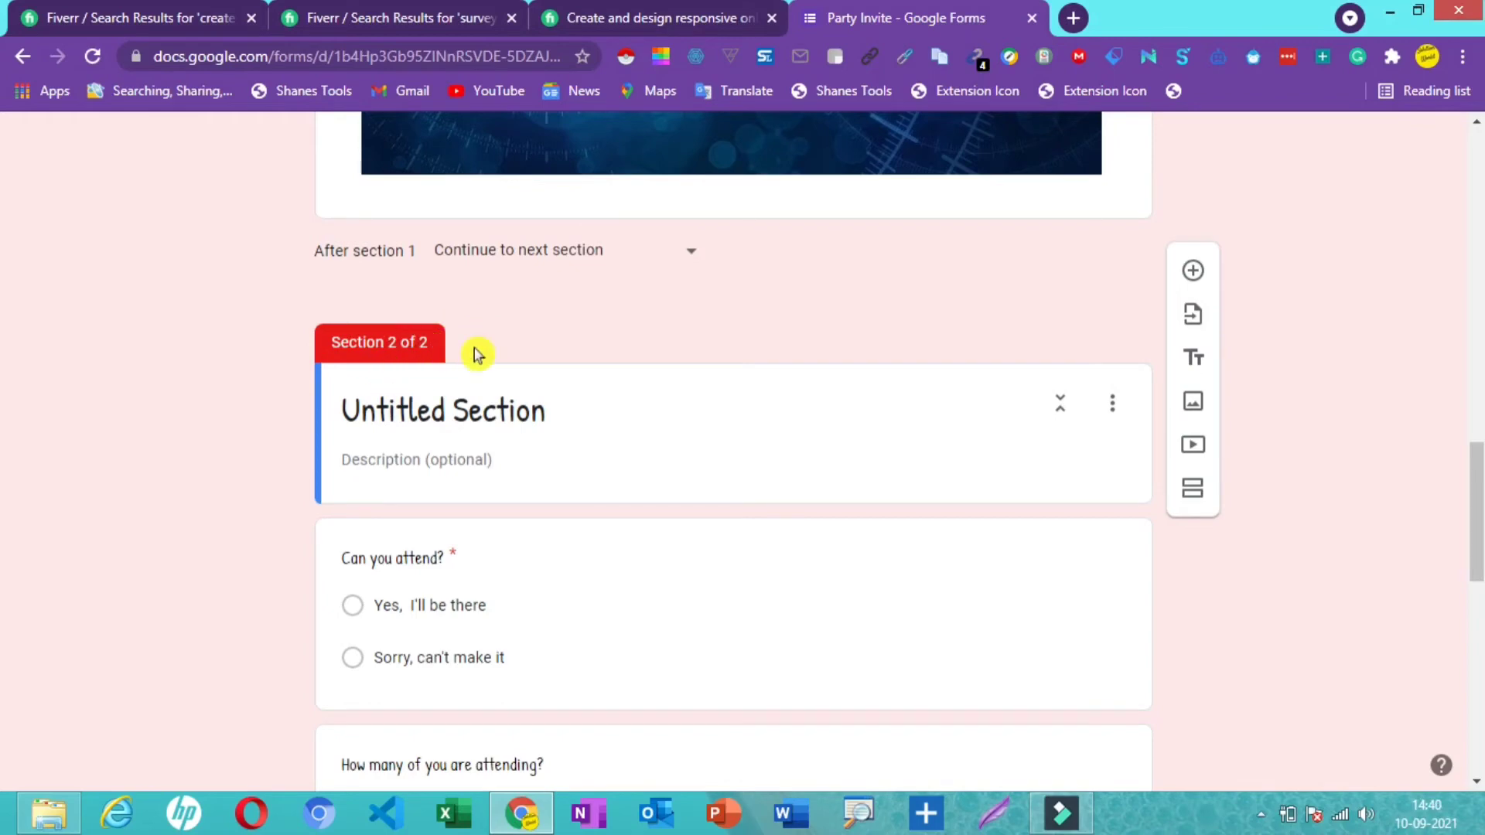
{"action": "left_click", "coordinate": [1201, 498]}
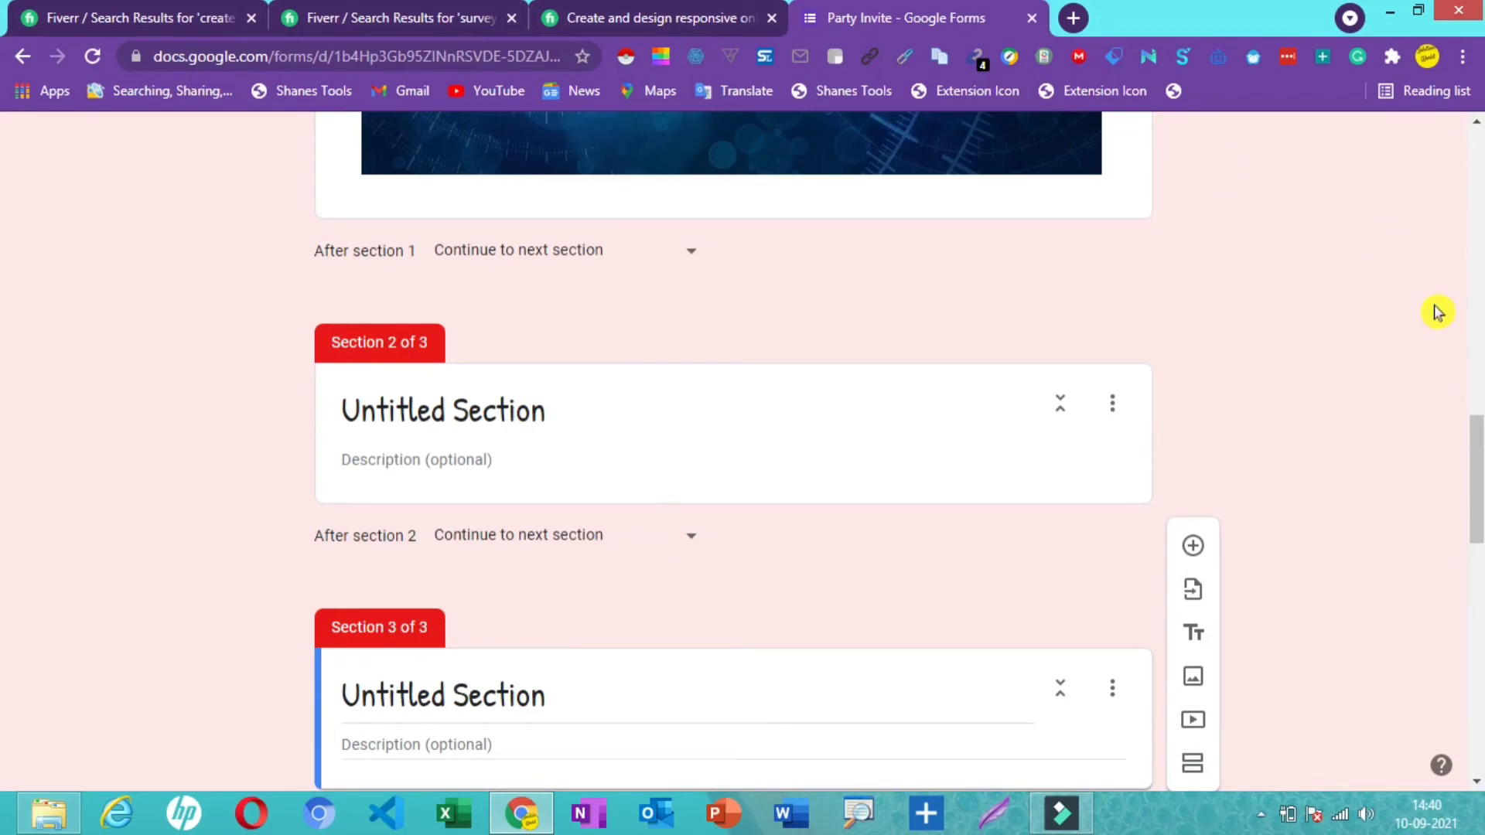
{"action": "left_click_drag", "start_coordinate": [1477, 454], "coordinate": [1477, 193]}
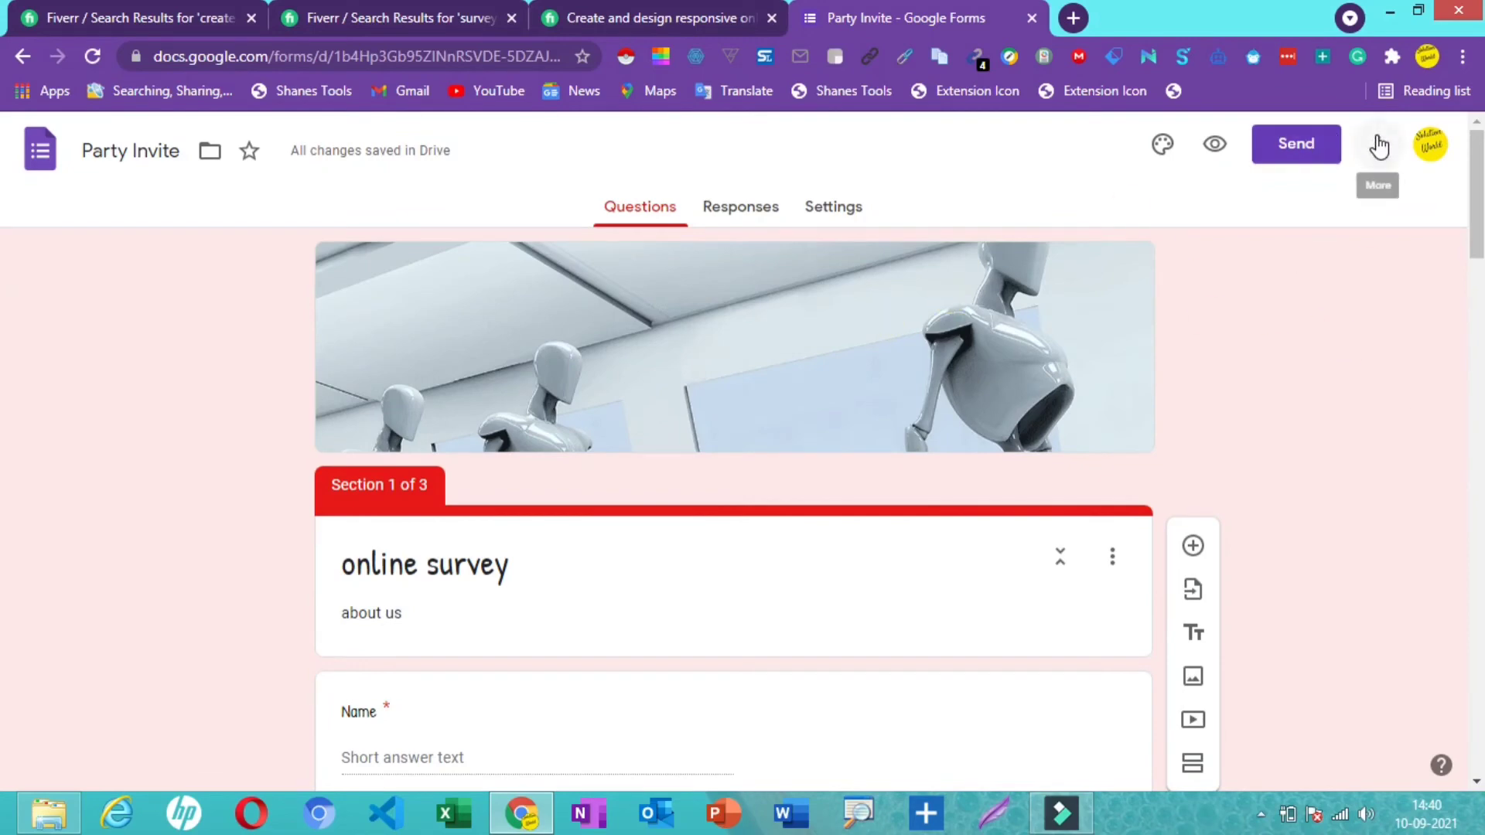
- Copy the survey's shortened forms.gle share link and open a blank browser tab
{"action": "left_click", "coordinate": [1297, 153]}
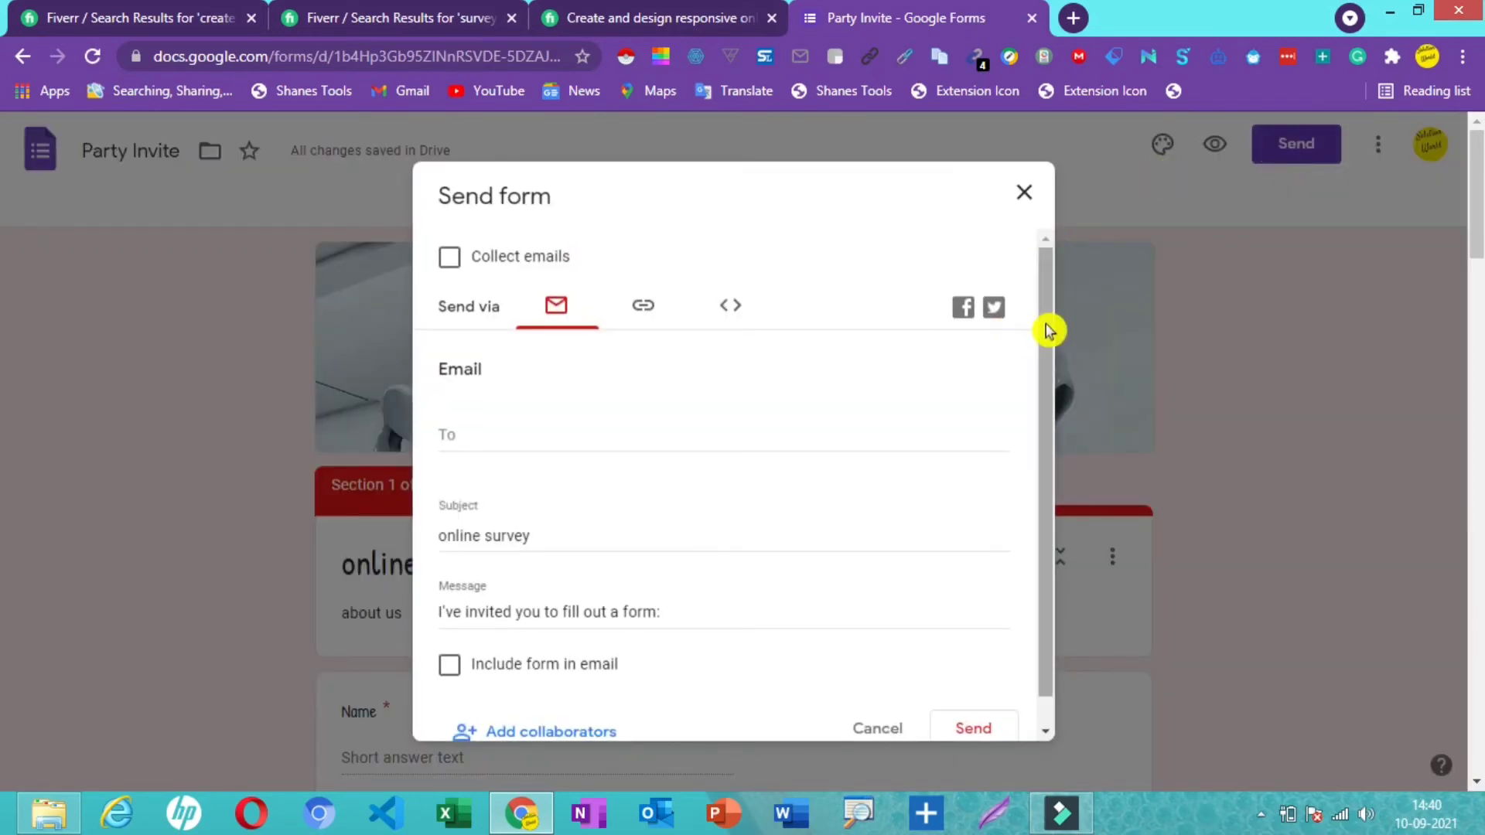
{"action": "left_click_drag", "start_coordinate": [1047, 325], "coordinate": [1050, 391]}
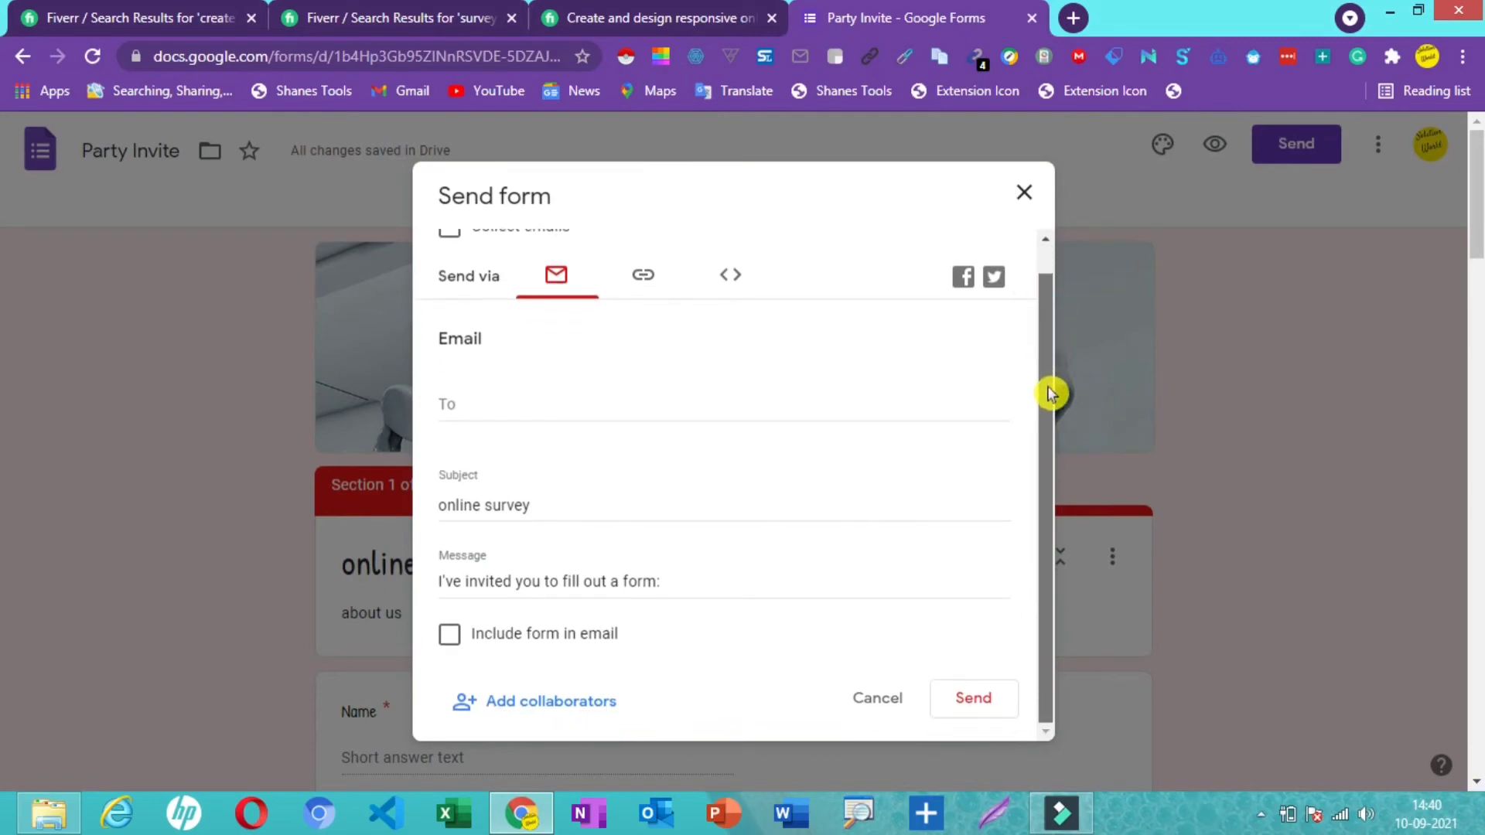
{"action": "left_click", "coordinate": [646, 276]}
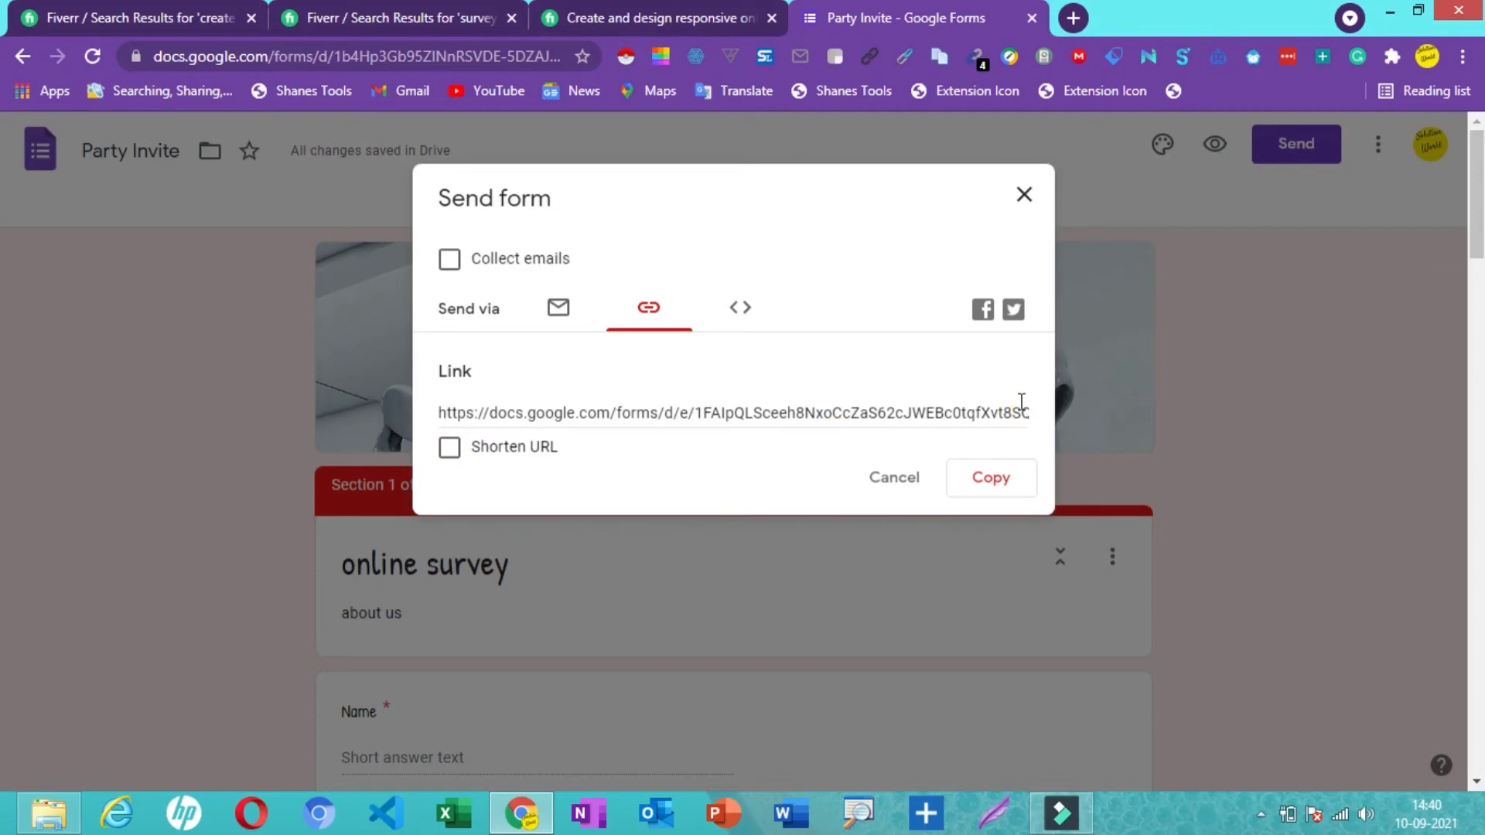
{"action": "left_click", "coordinate": [448, 448]}
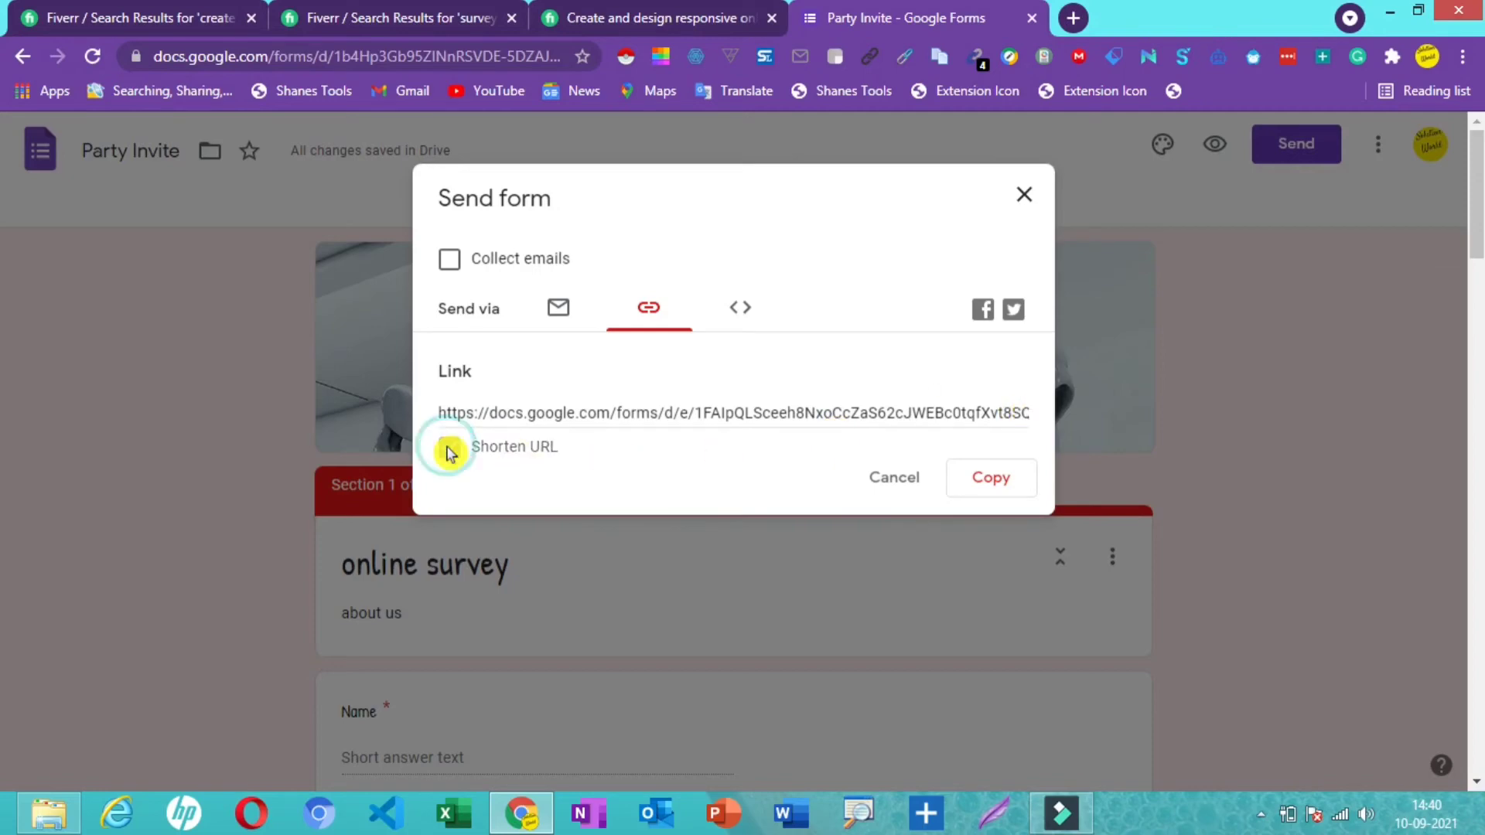
{"action": "left_click", "coordinate": [990, 479]}
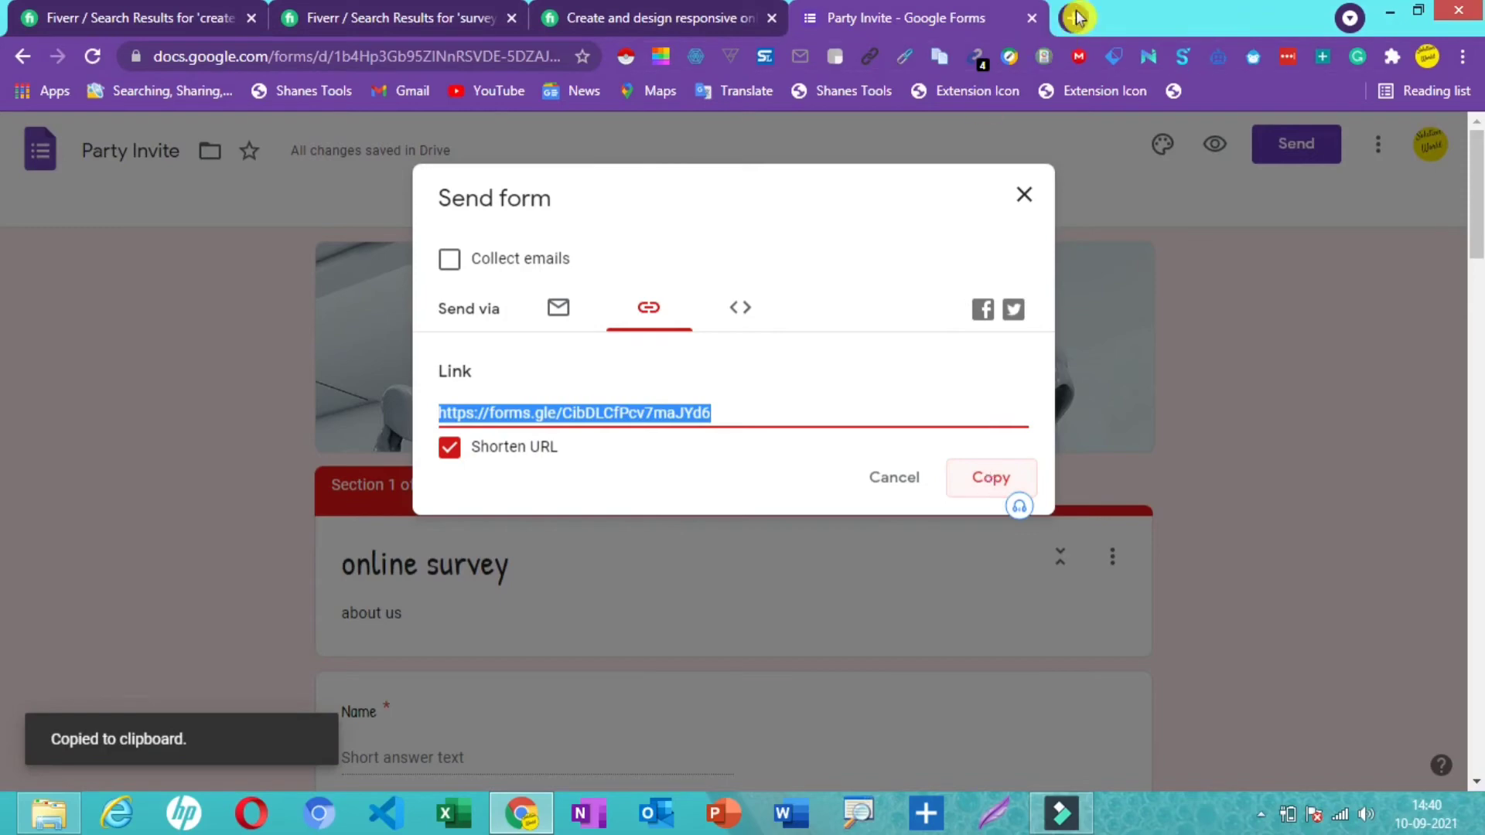
{"action": "left_click", "coordinate": [1072, 17]}
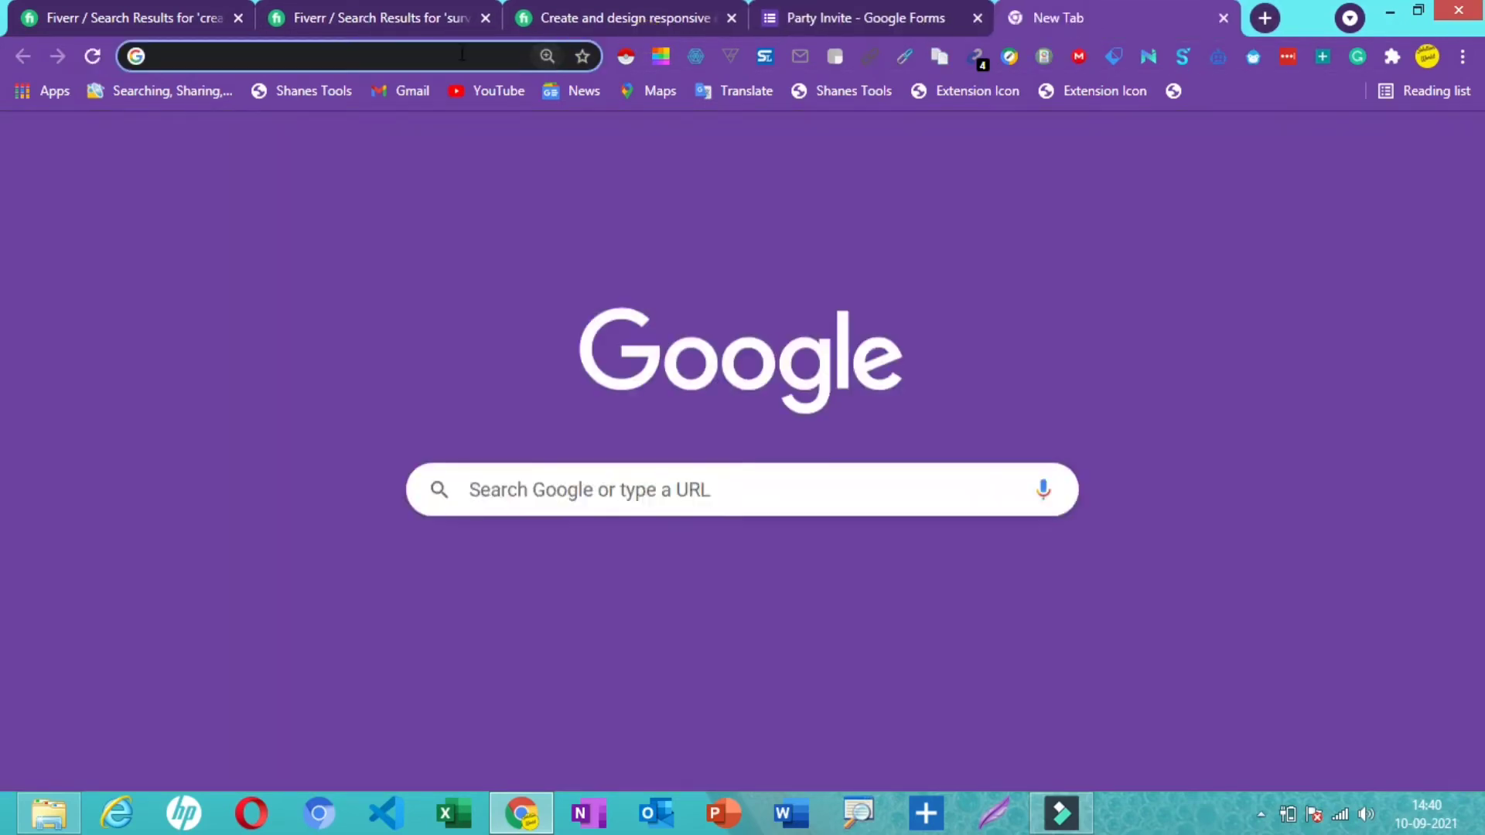
- Paste the copied forms.gle link into the address bar and load the live survey
{"action": "left_click", "coordinate": [461, 52]}
{"action": "right_click", "coordinate": [461, 52]}
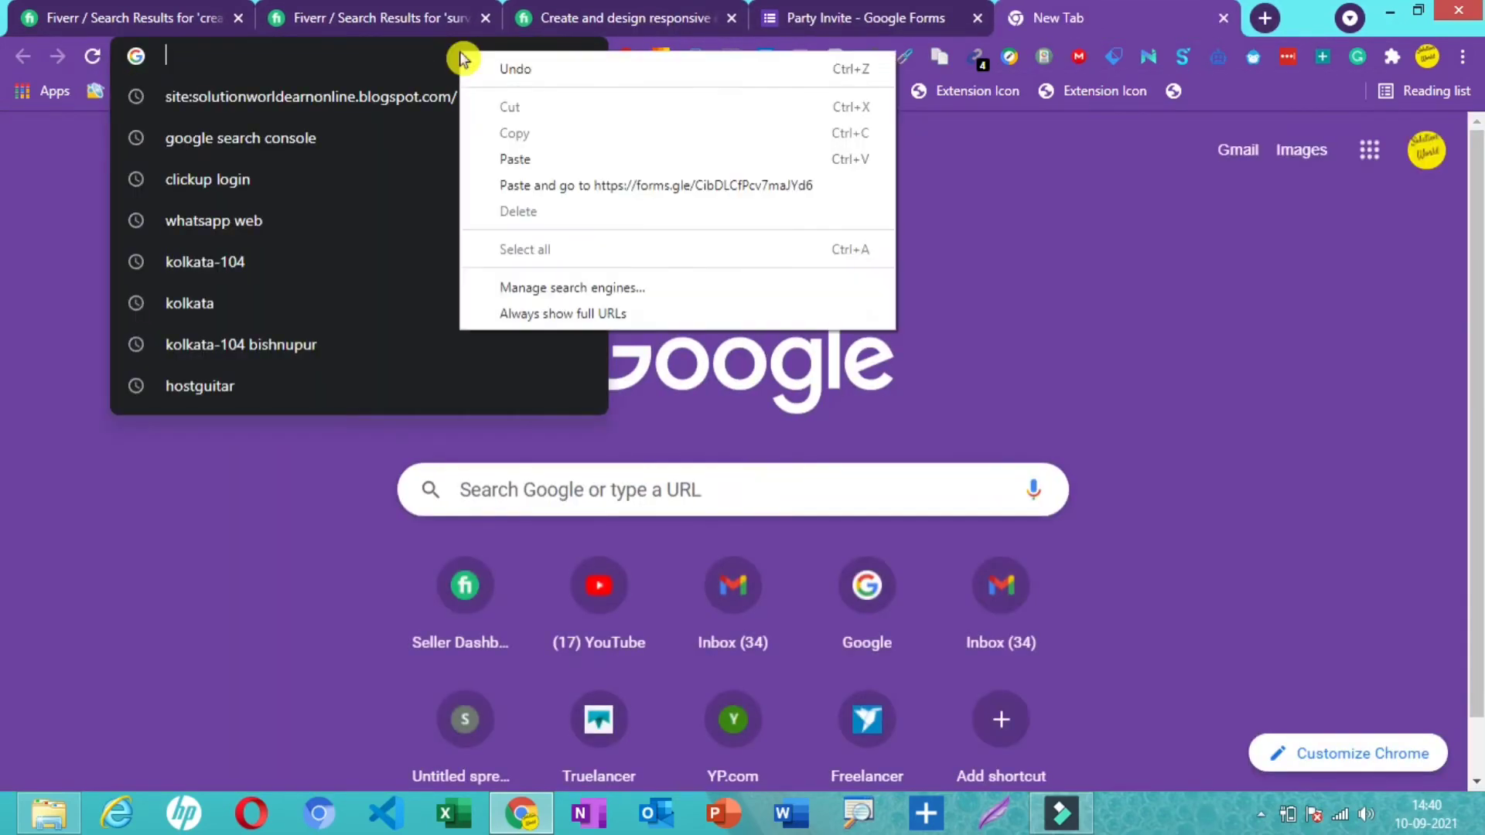
{"action": "left_click", "coordinate": [515, 159]}
{"action": "key", "text": "Return"}
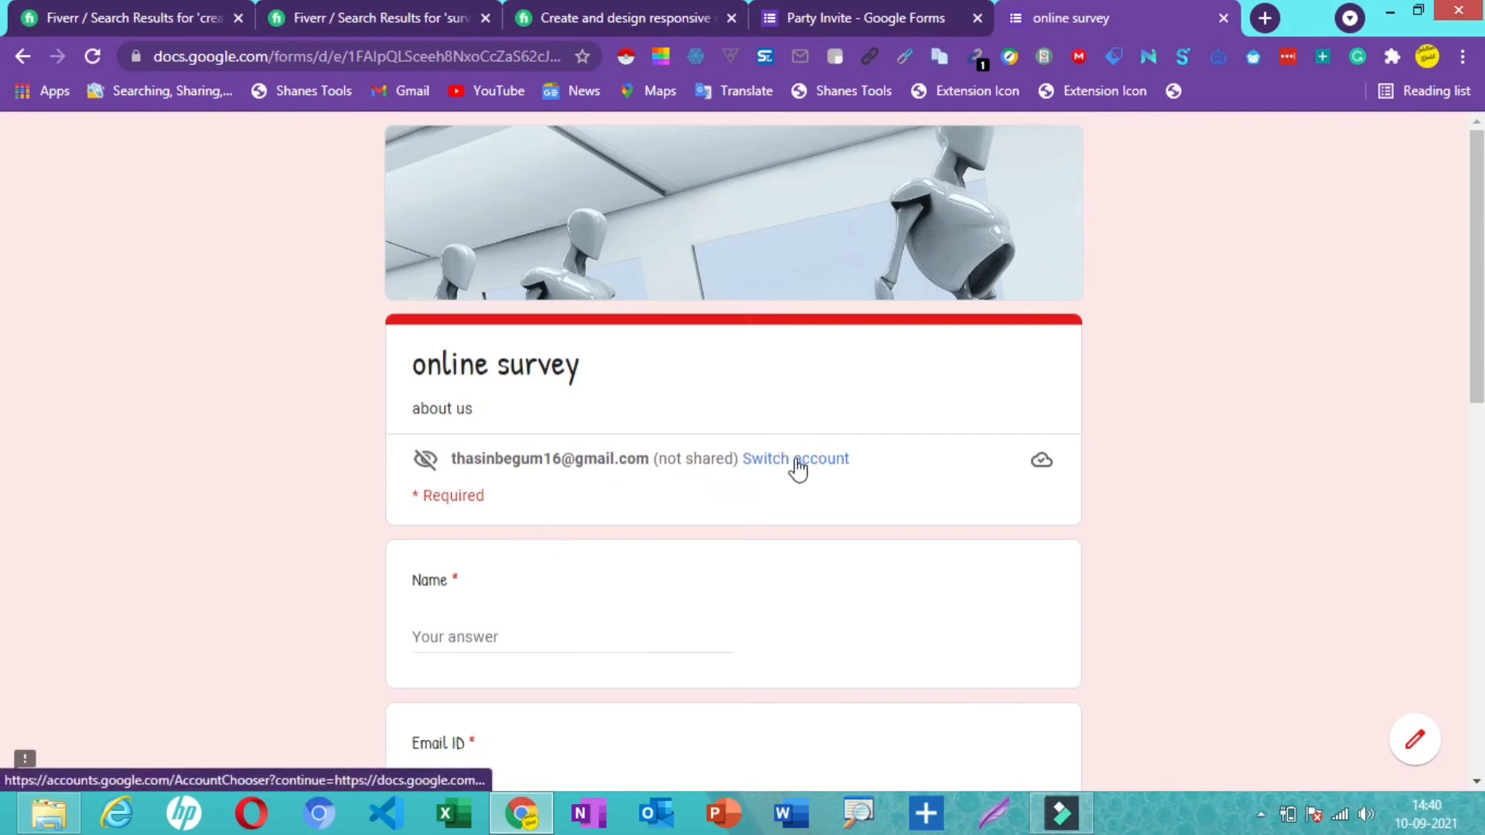
- Enter a name in Name and an email in Email ID, then go to the next page
{"action": "left_click", "coordinate": [470, 637]}
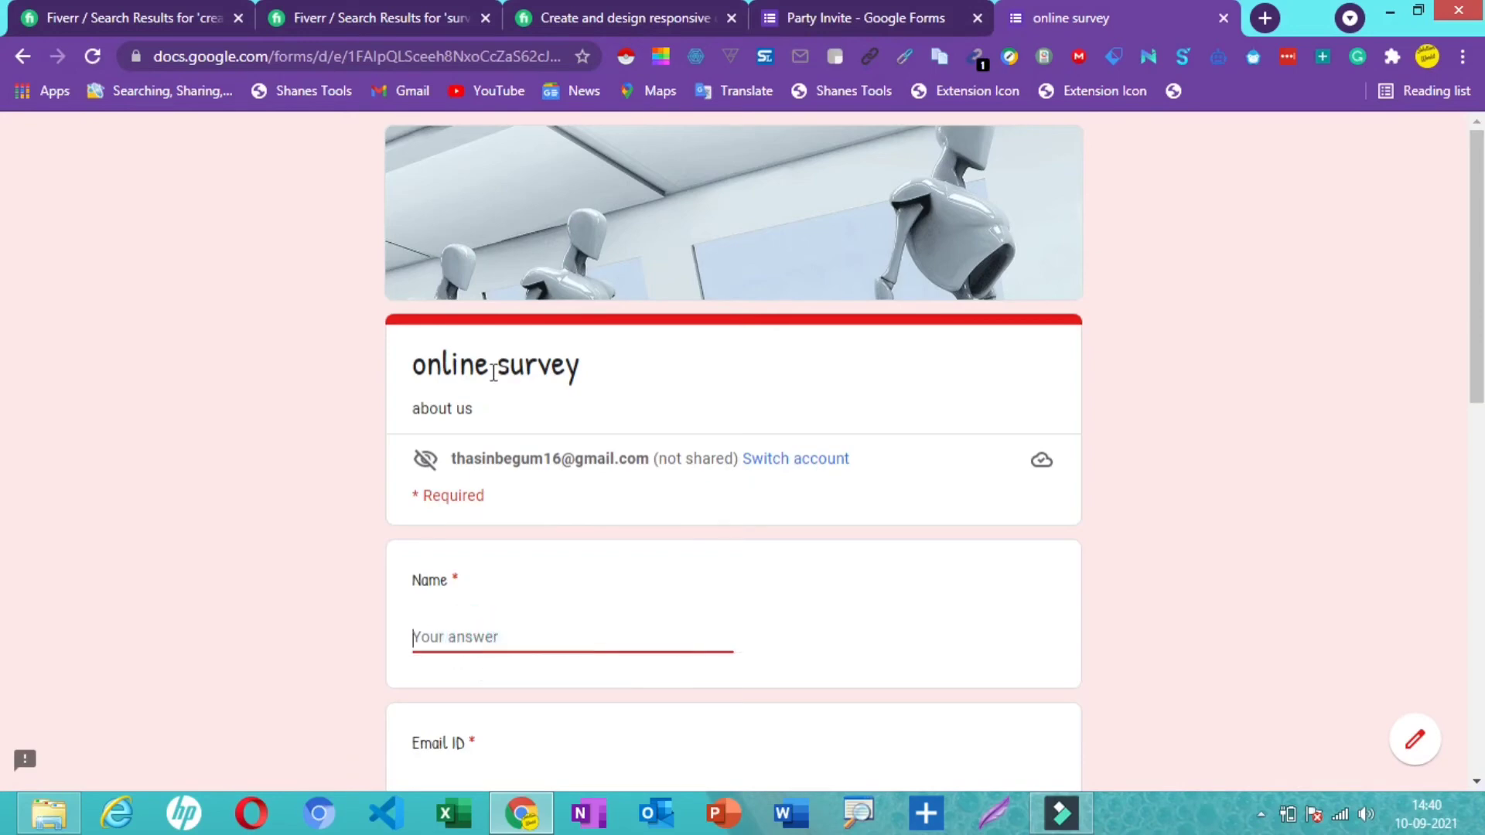
{"action": "type", "text": "thasin"}
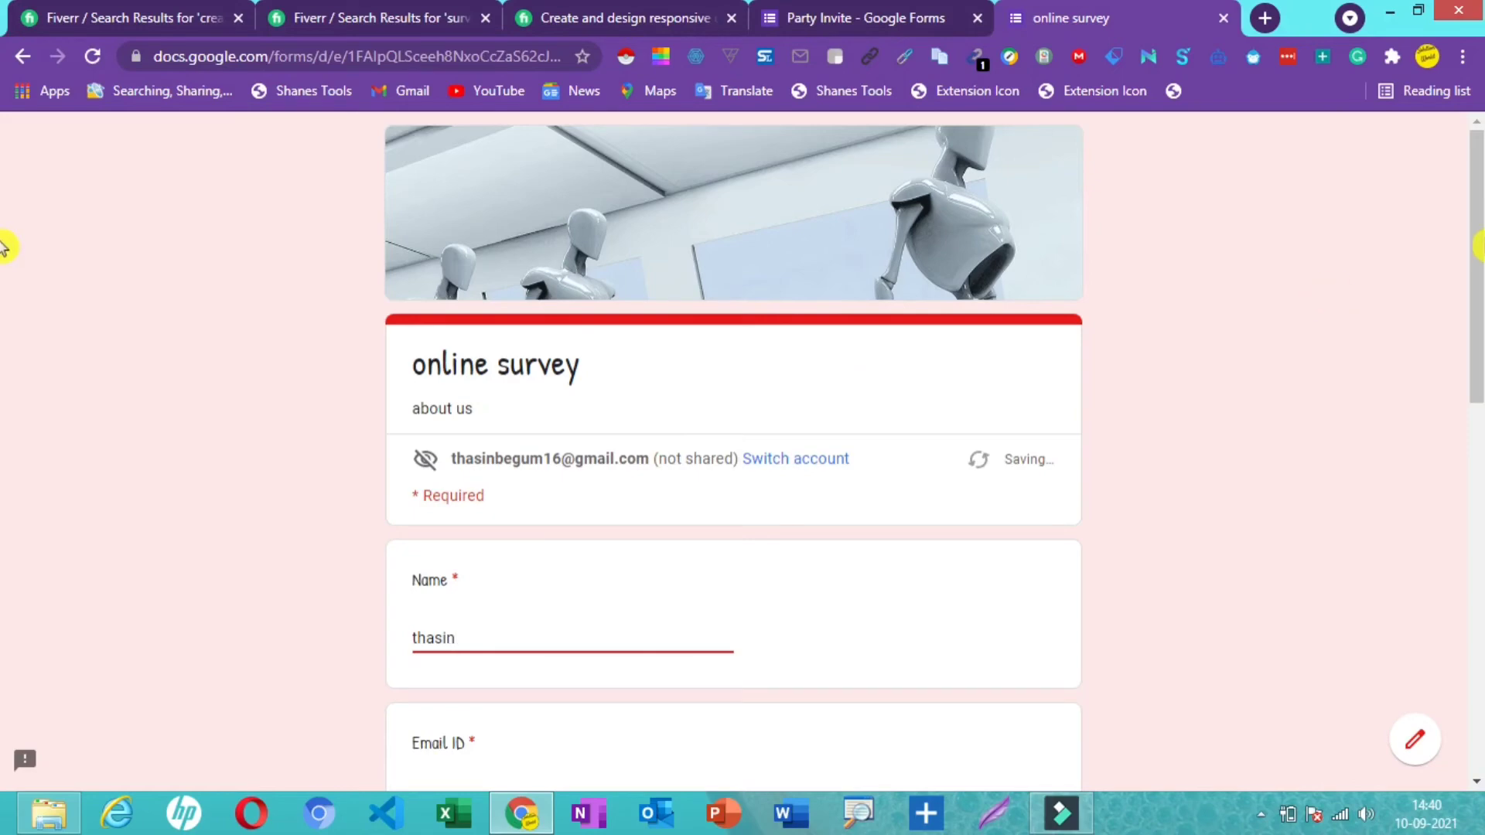
{"action": "scroll", "coordinate": [4, 364], "scroll_direction": "down", "scroll_amount": 3}
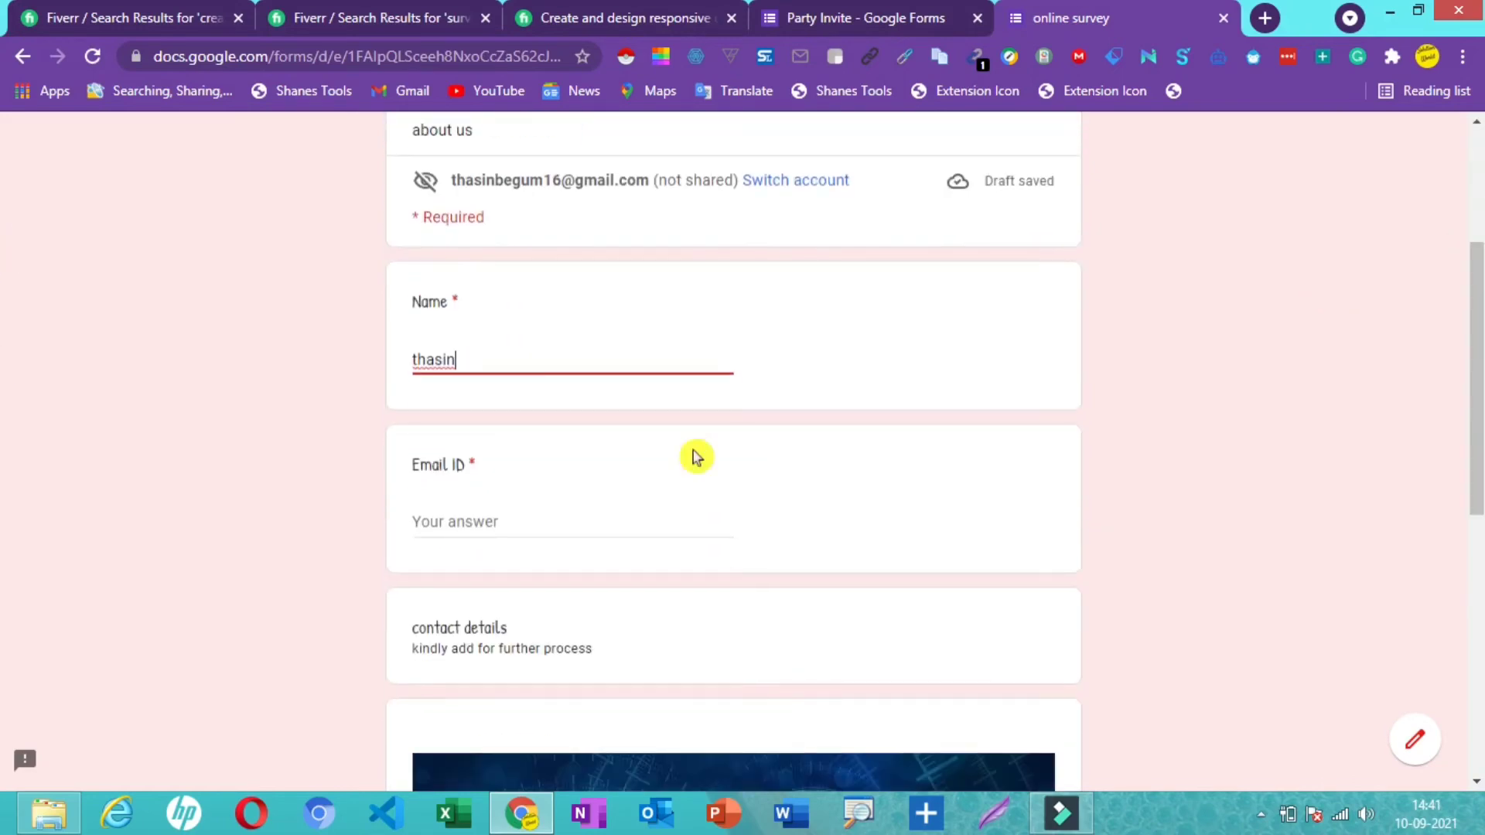
{"action": "left_click", "coordinate": [434, 517]}
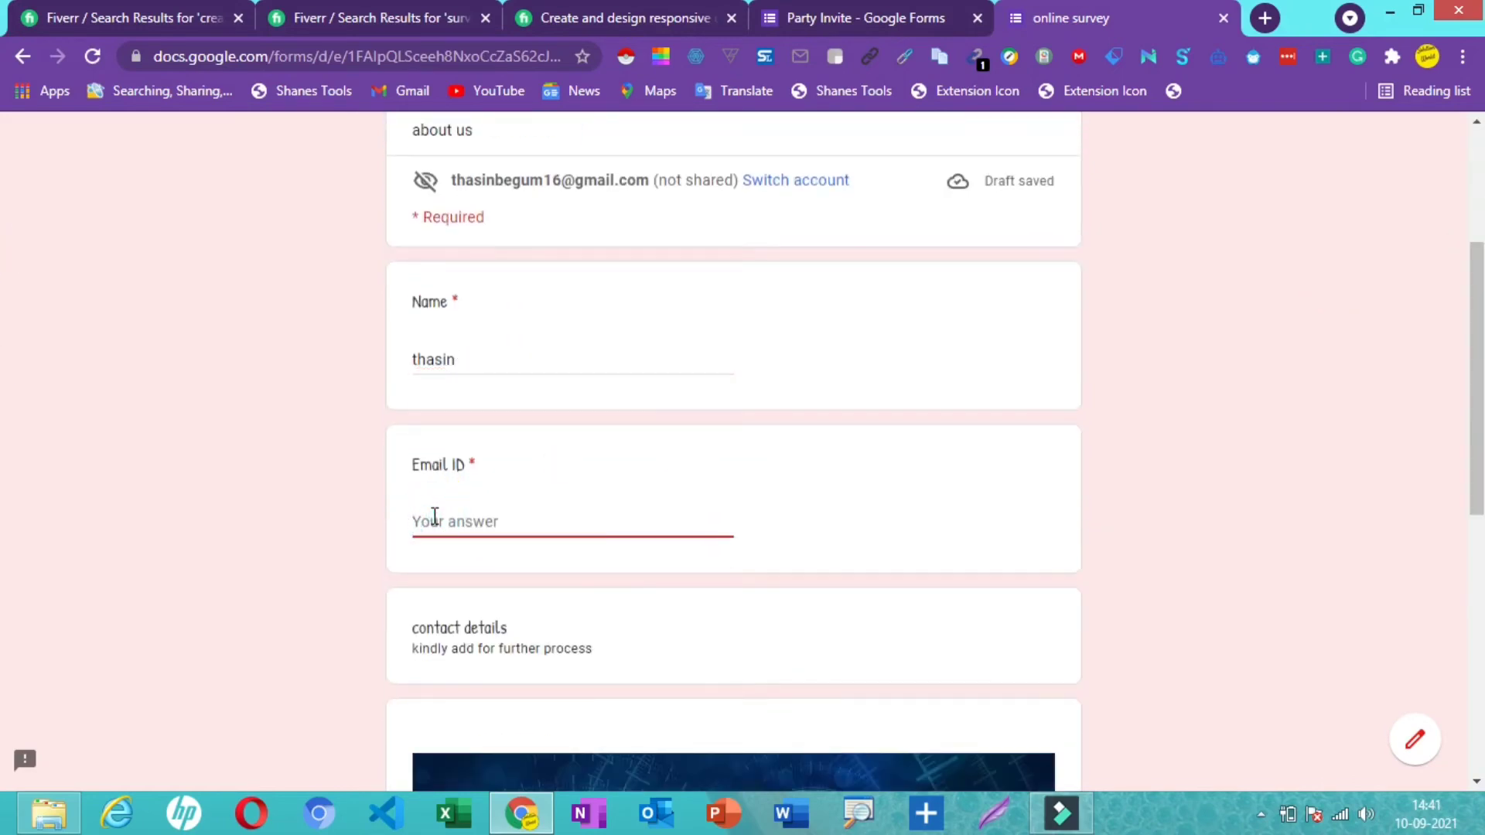
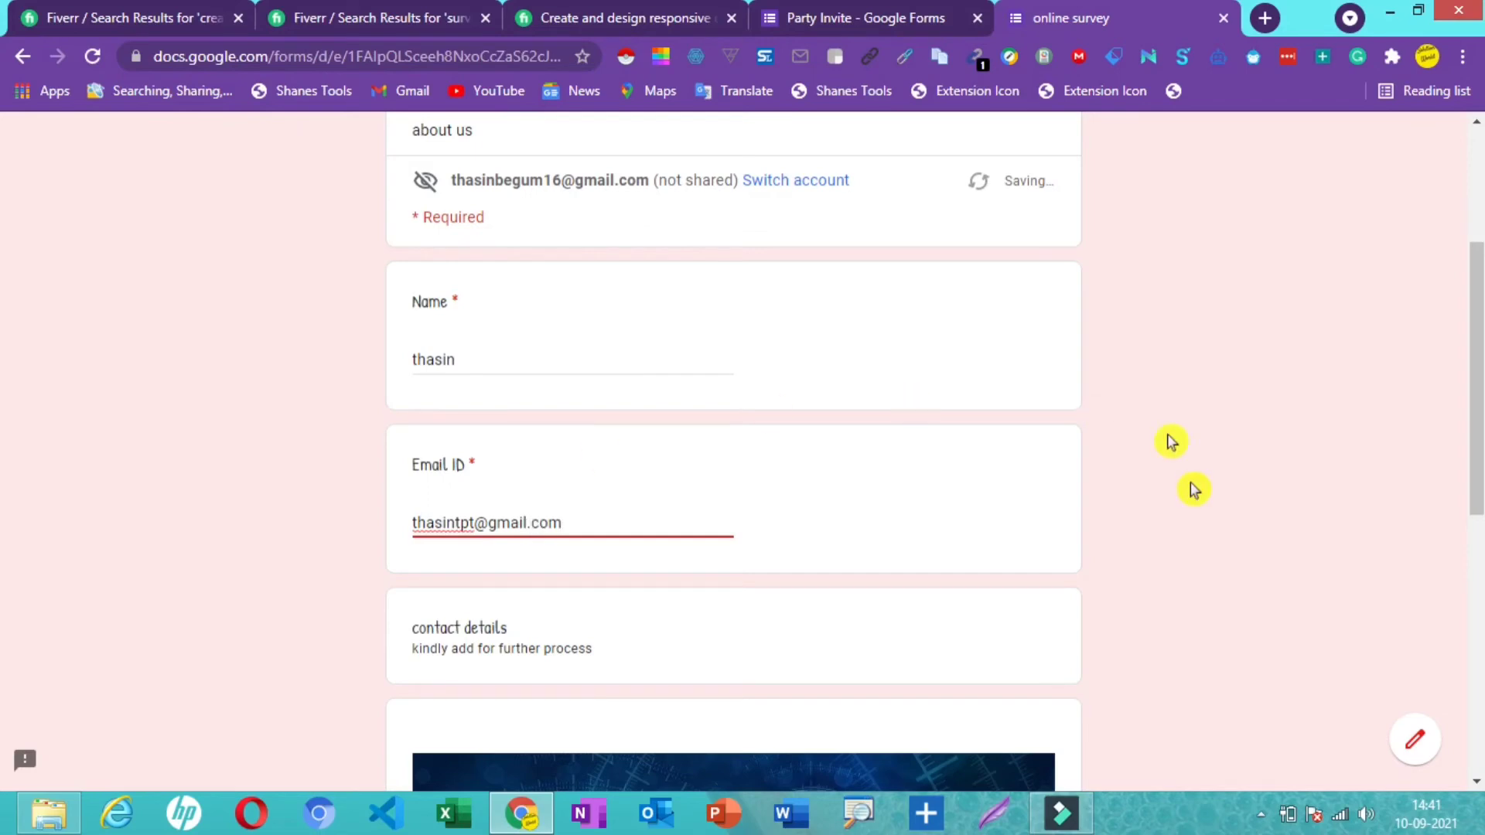
{"action": "left_click_drag", "start_coordinate": [1478, 442], "coordinate": [1479, 597]}
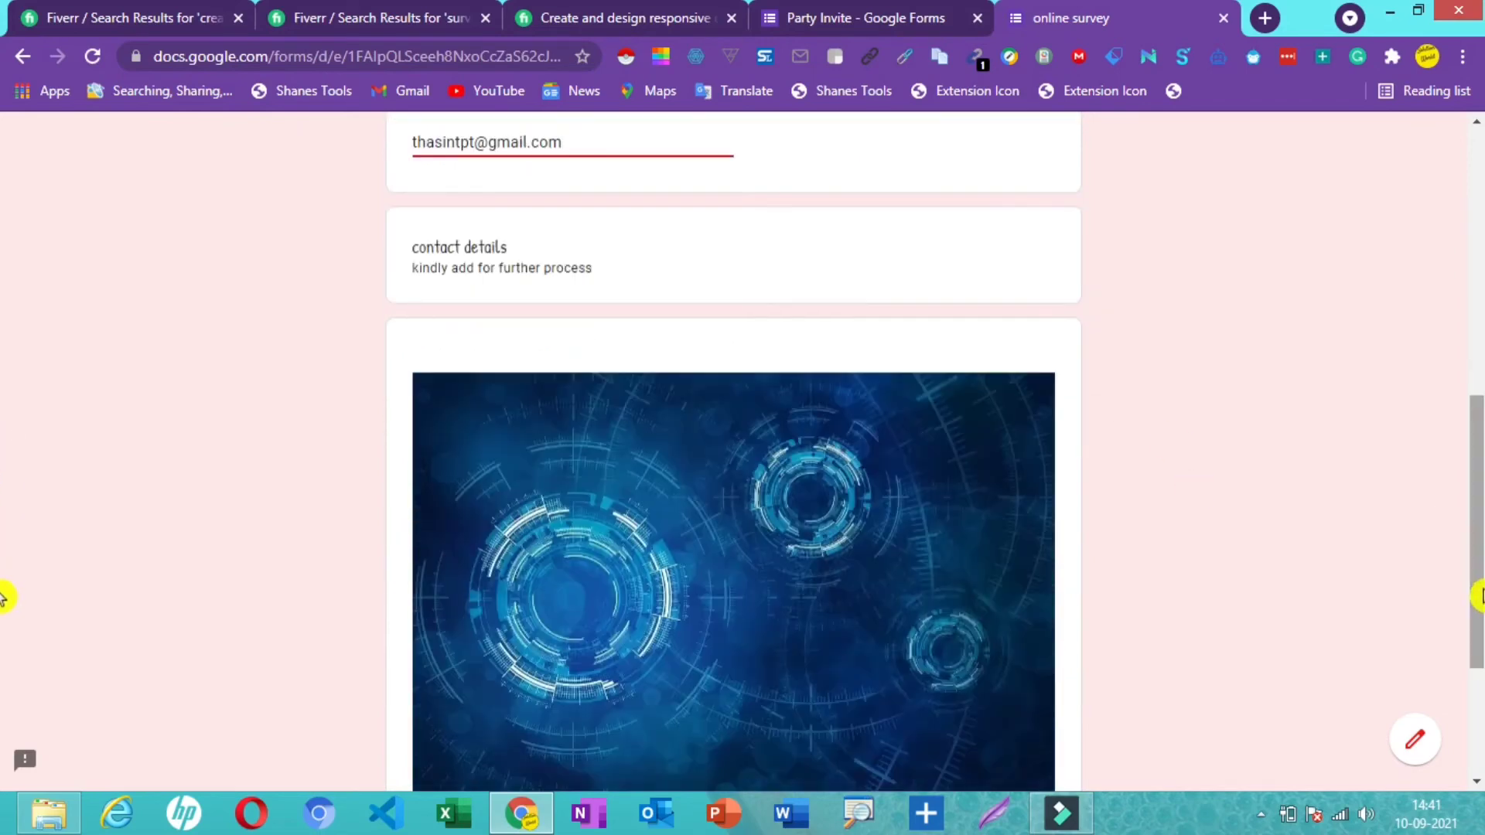
{"action": "scroll", "coordinate": [1479, 597], "scroll_direction": "down", "scroll_amount": 3}
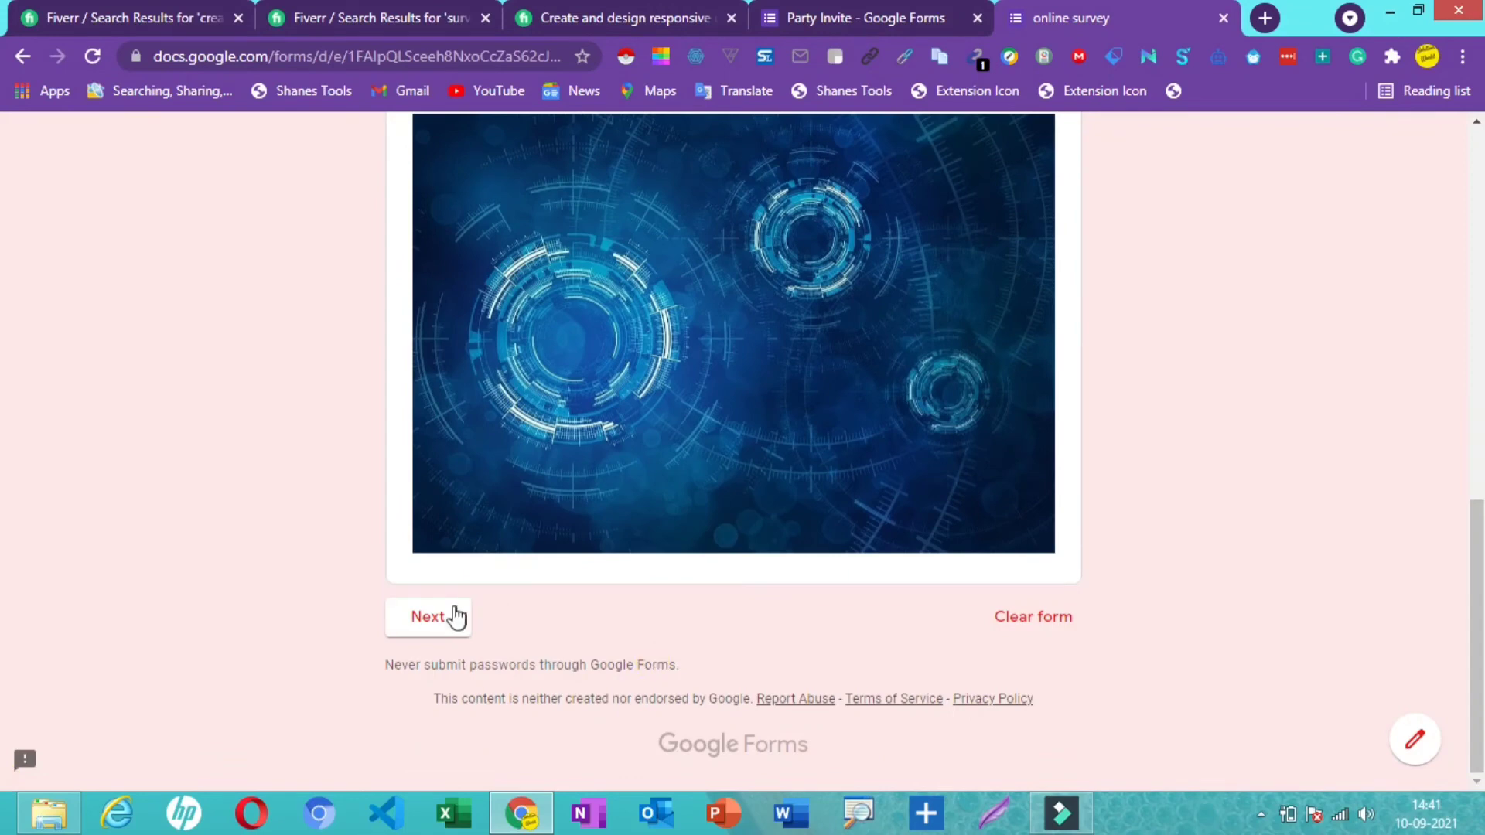
{"action": "left_click", "coordinate": [429, 617]}
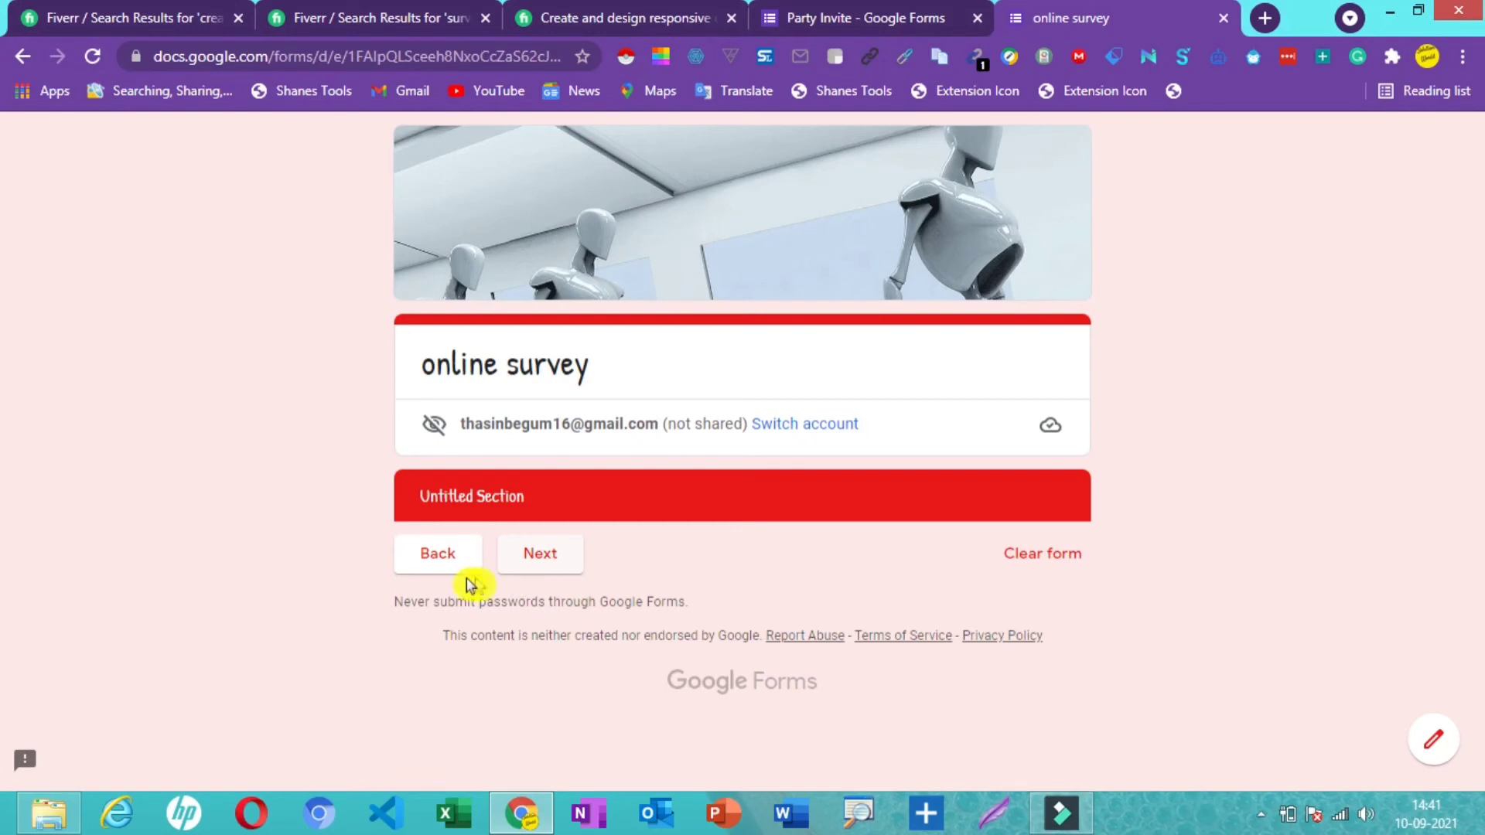
- Continue to the attendance section and submit the response with "Yes, I'll be there"
{"action": "left_click", "coordinate": [540, 554]}
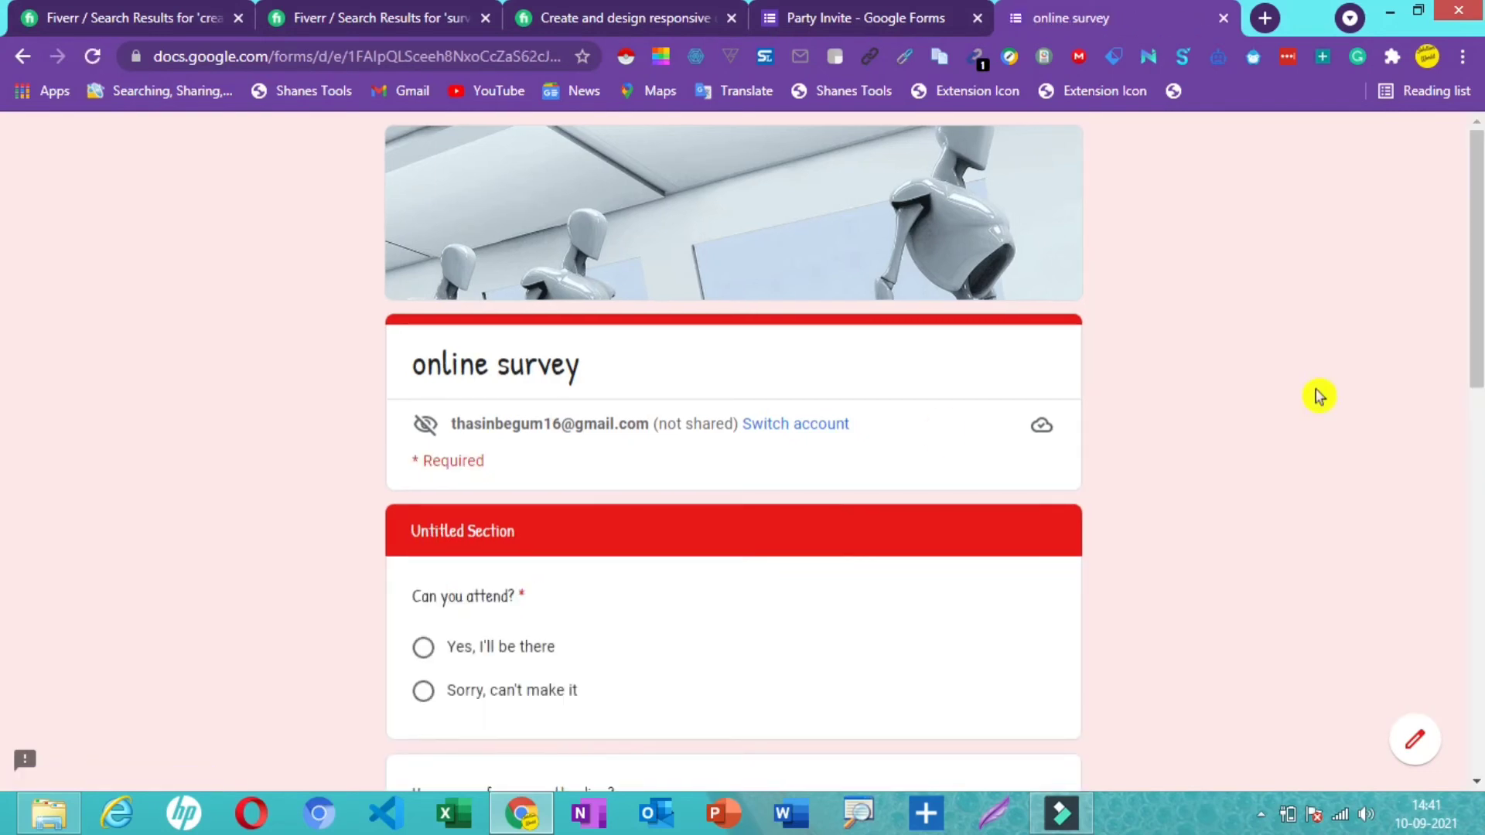
{"action": "left_click_drag", "start_coordinate": [1478, 357], "coordinate": [1478, 427]}
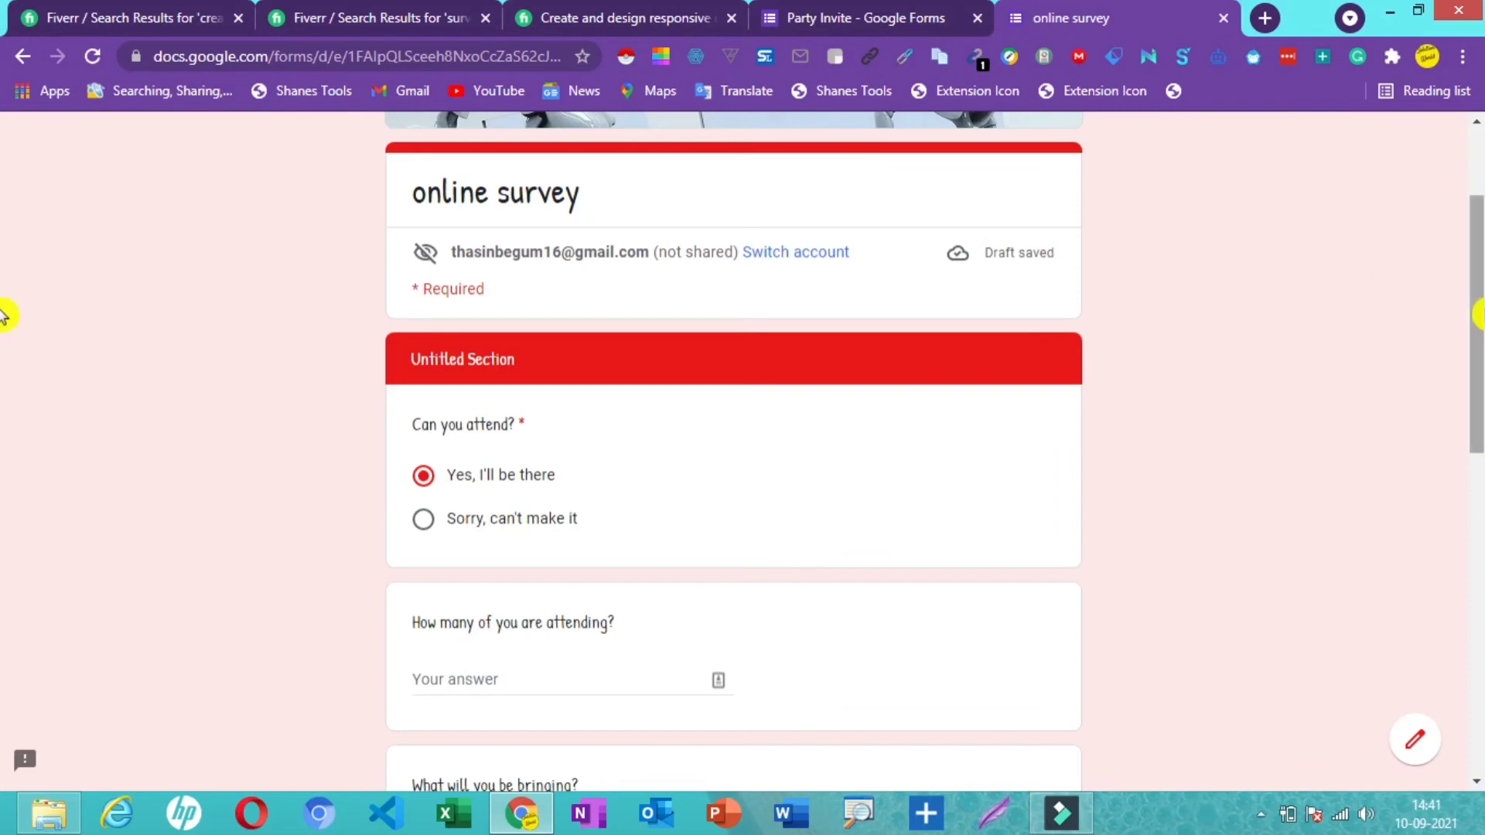
{"action": "scroll", "coordinate": [3, 316], "scroll_direction": "down", "scroll_amount": 10}
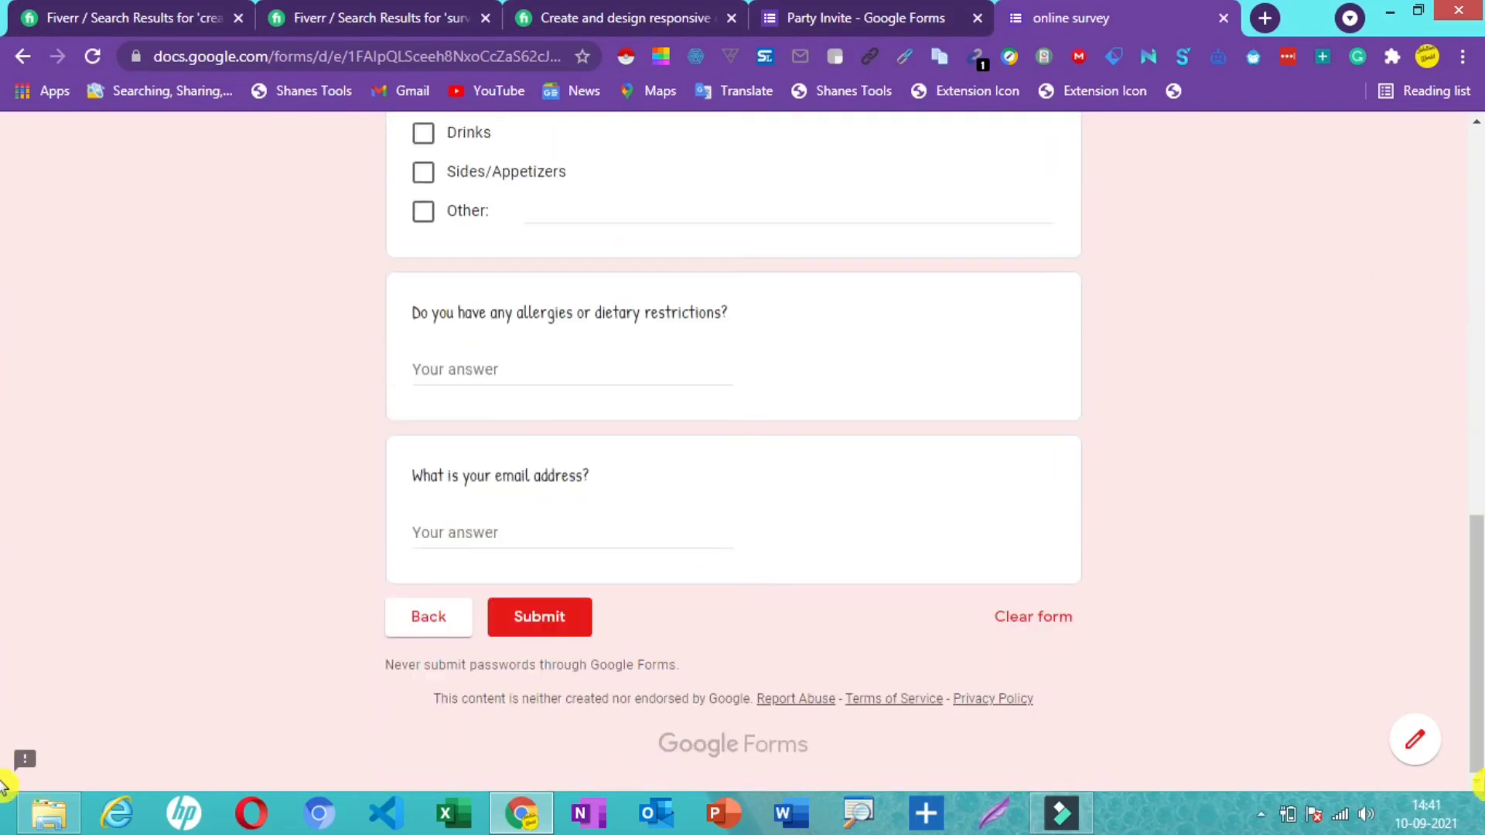
{"action": "left_click", "coordinate": [573, 614]}
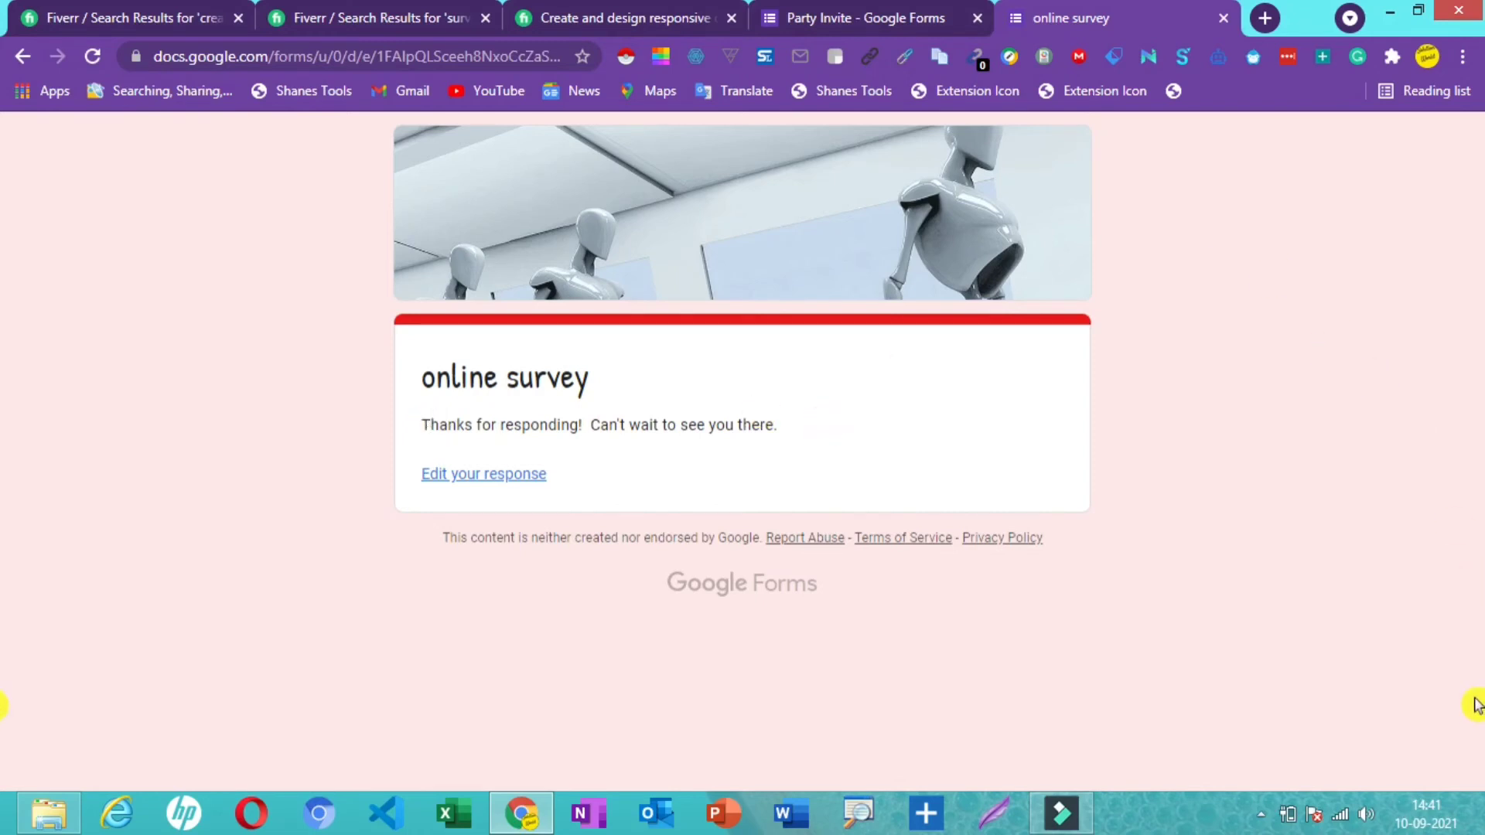
- Switch to the Party Invite editor, close the Send form dialog, and open Responses showing 1 response
{"action": "double_click", "coordinate": [784, 584]}
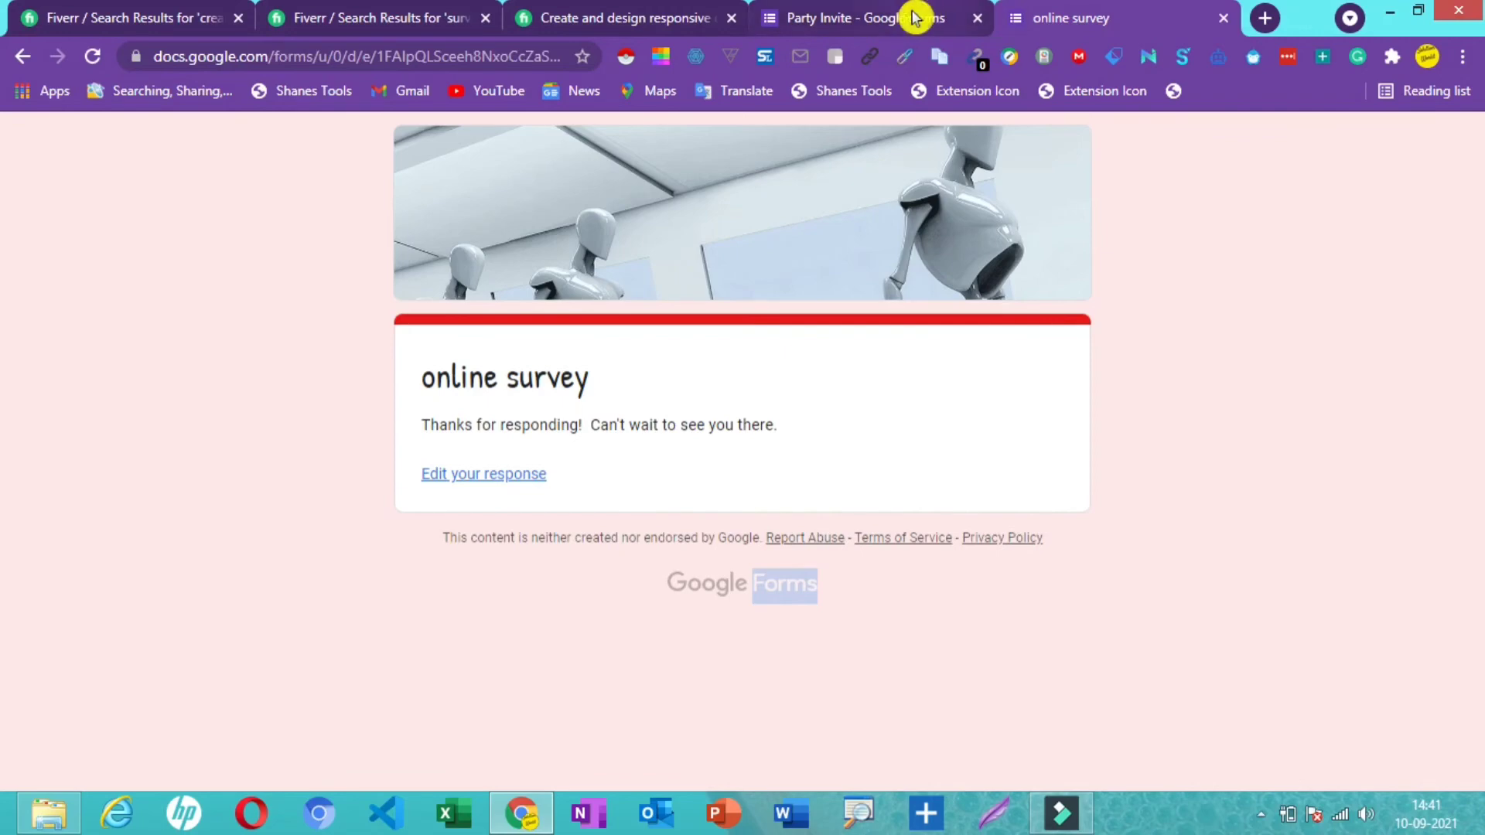
{"action": "left_click", "coordinate": [911, 17]}
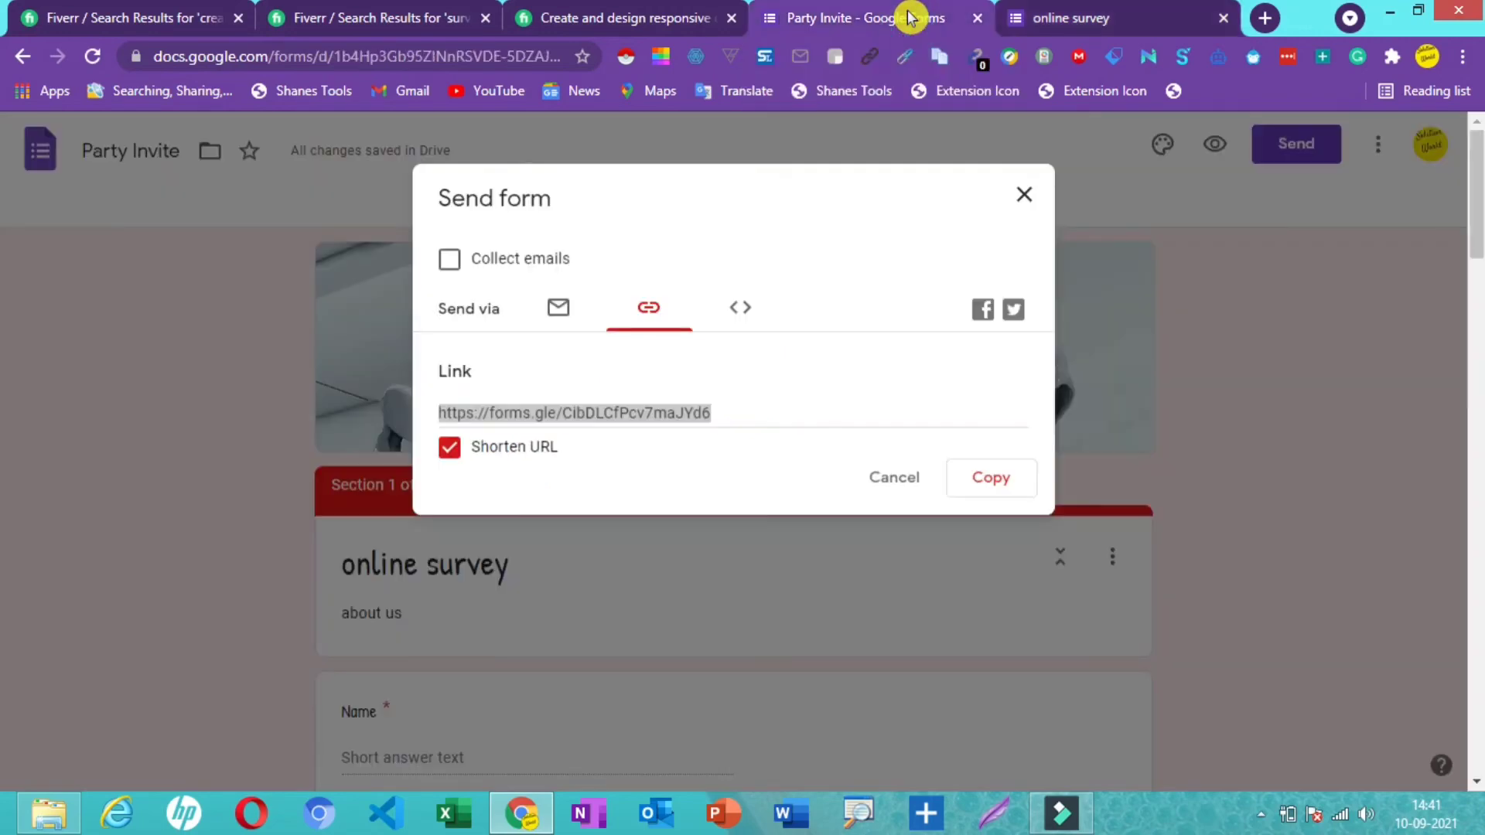
{"action": "left_click", "coordinate": [1023, 197]}
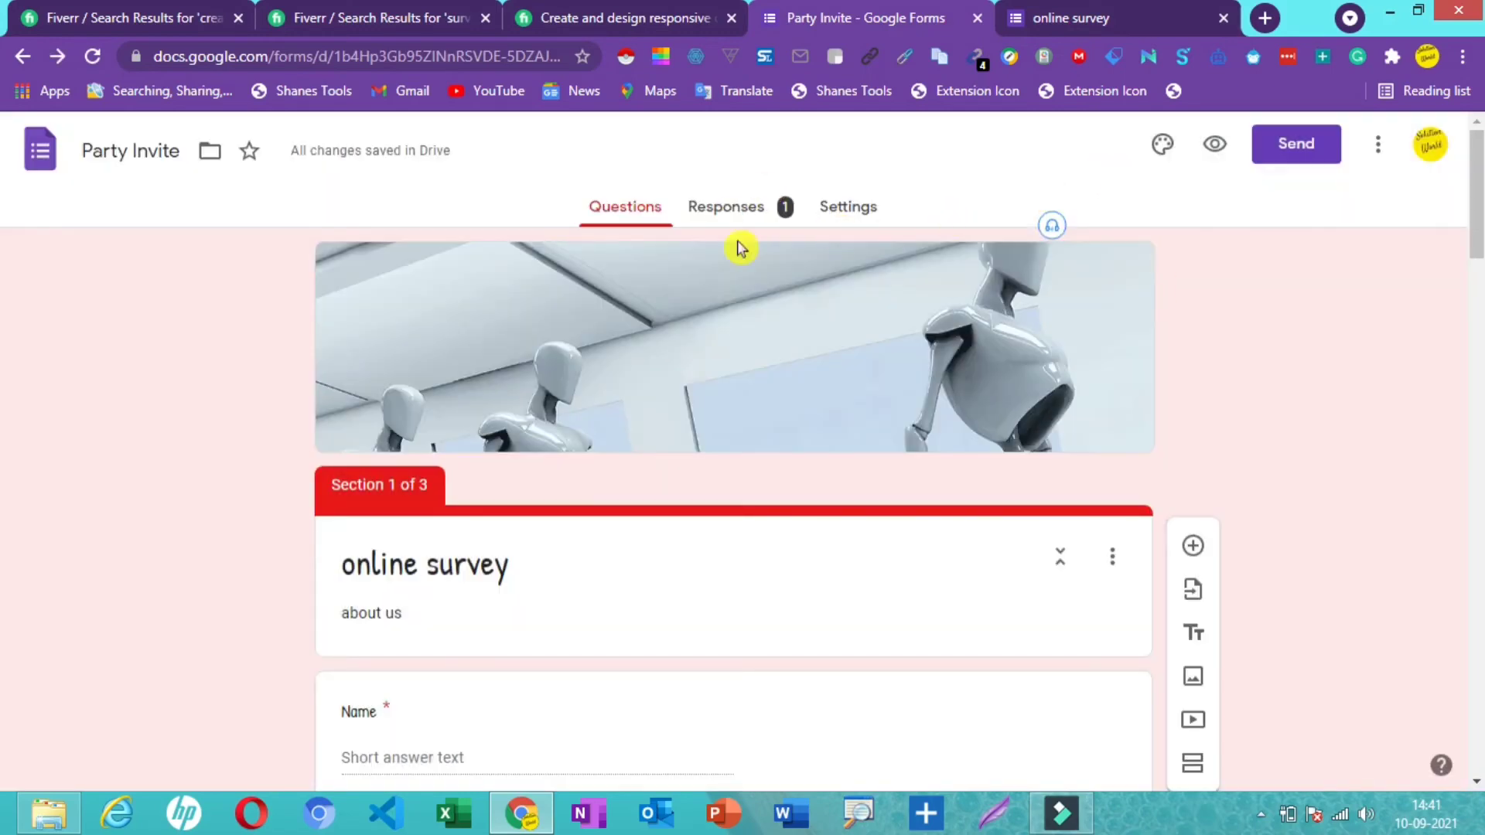
{"action": "left_click", "coordinate": [785, 214]}
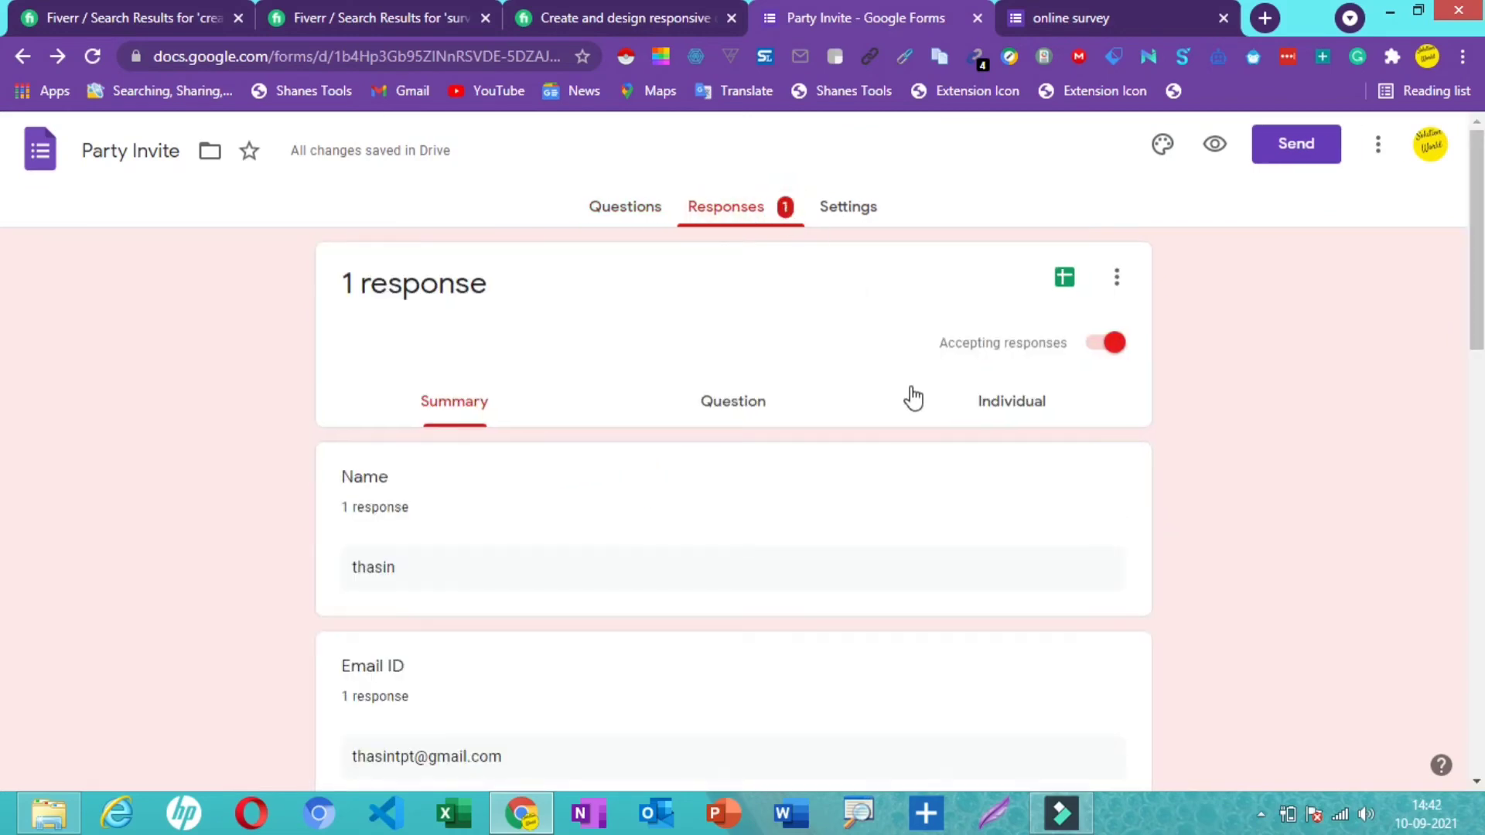
- Link the responses to a new spreadsheet named Party Invite (Responses)
{"action": "left_click_drag", "start_coordinate": [1478, 276], "coordinate": [1478, 317]}
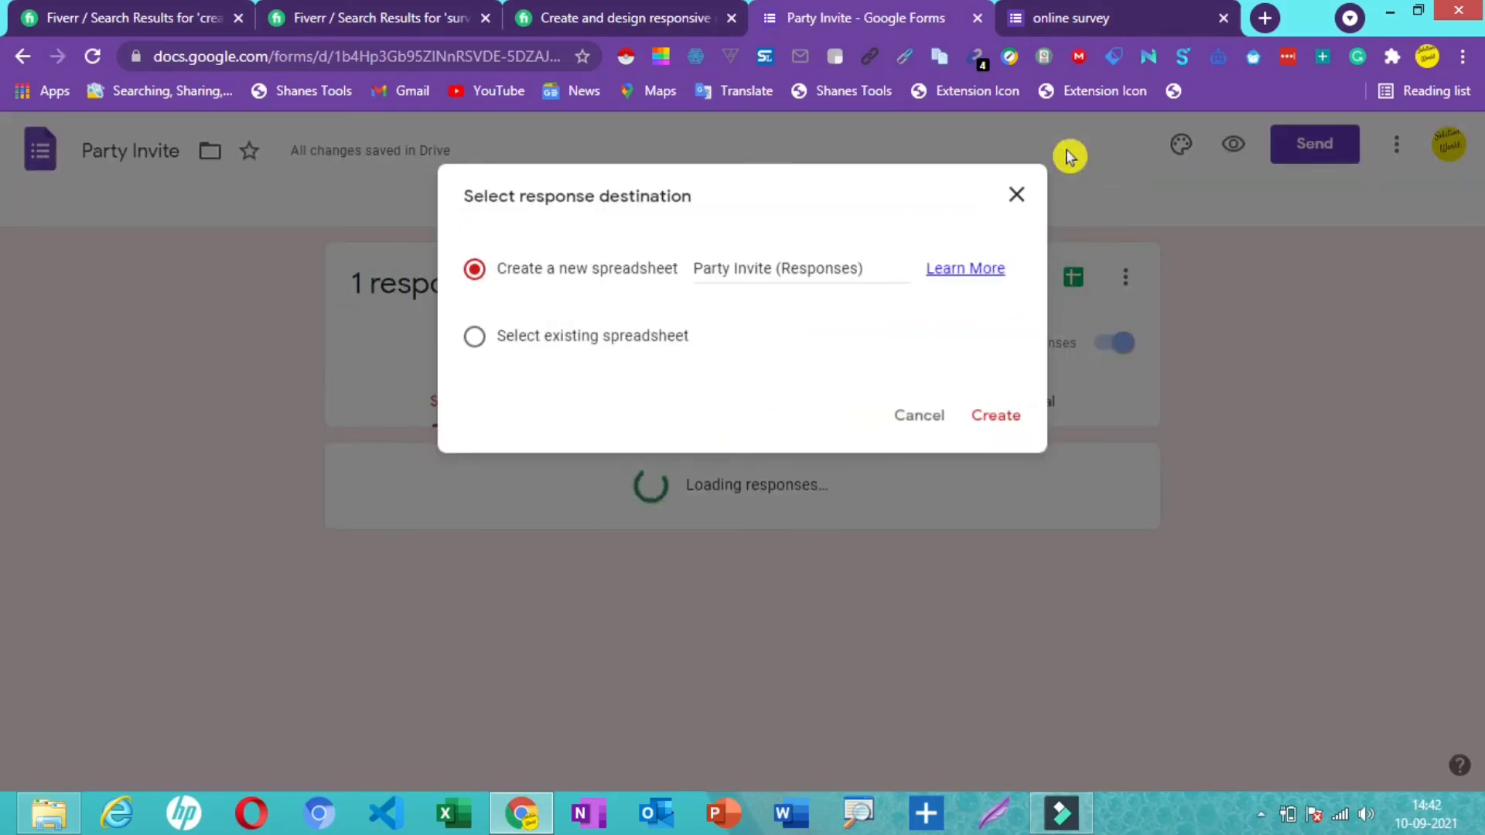
{"action": "left_click", "coordinate": [1005, 418]}
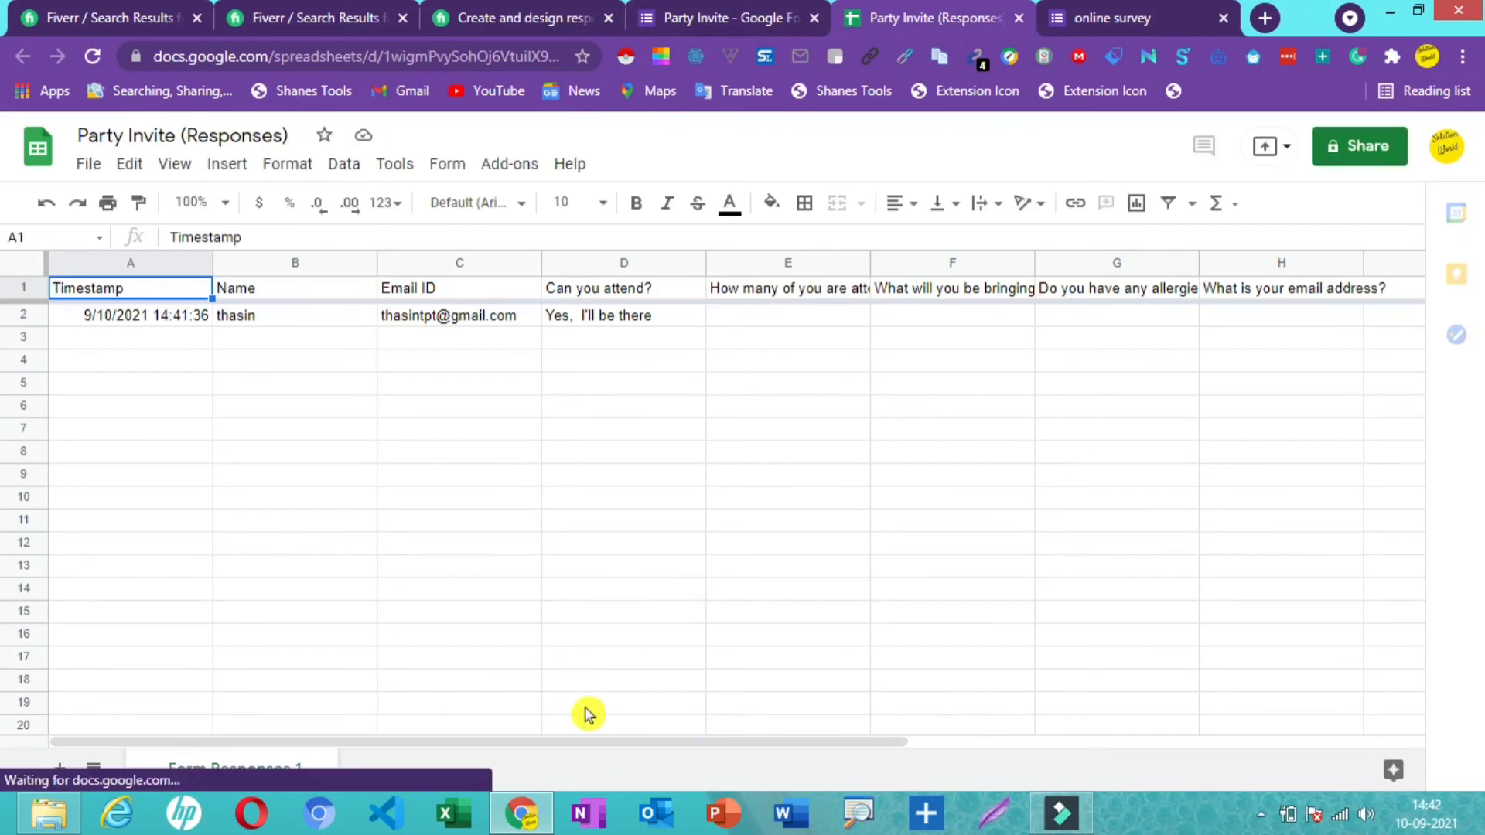
- Scroll the Party Invite (Responses) sheet, then return to the form's 1-response summary
{"action": "left_click_drag", "start_coordinate": [620, 742], "coordinate": [224, 450]}
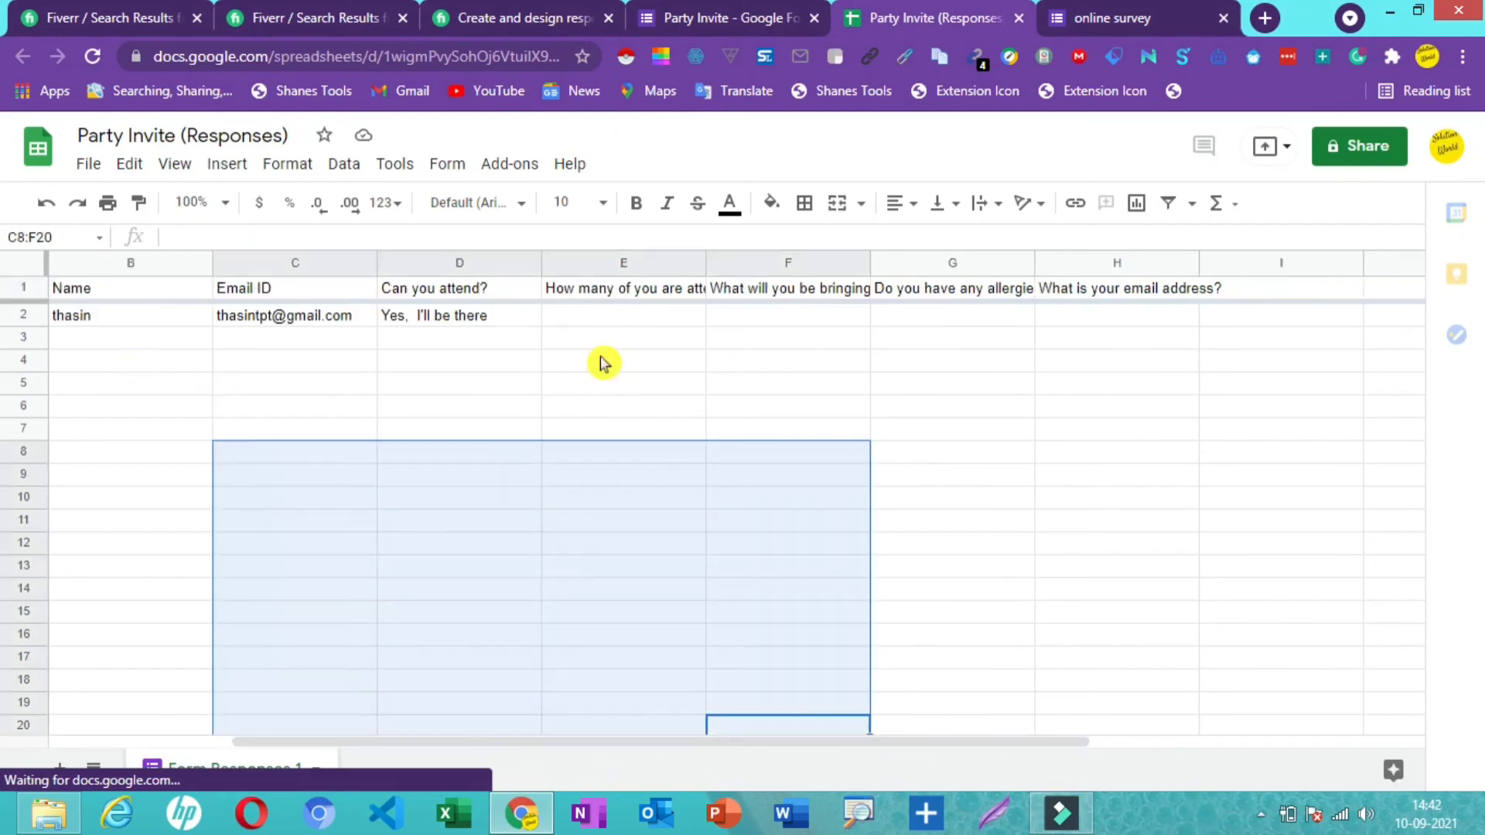
{"action": "left_click", "coordinate": [1141, 16]}
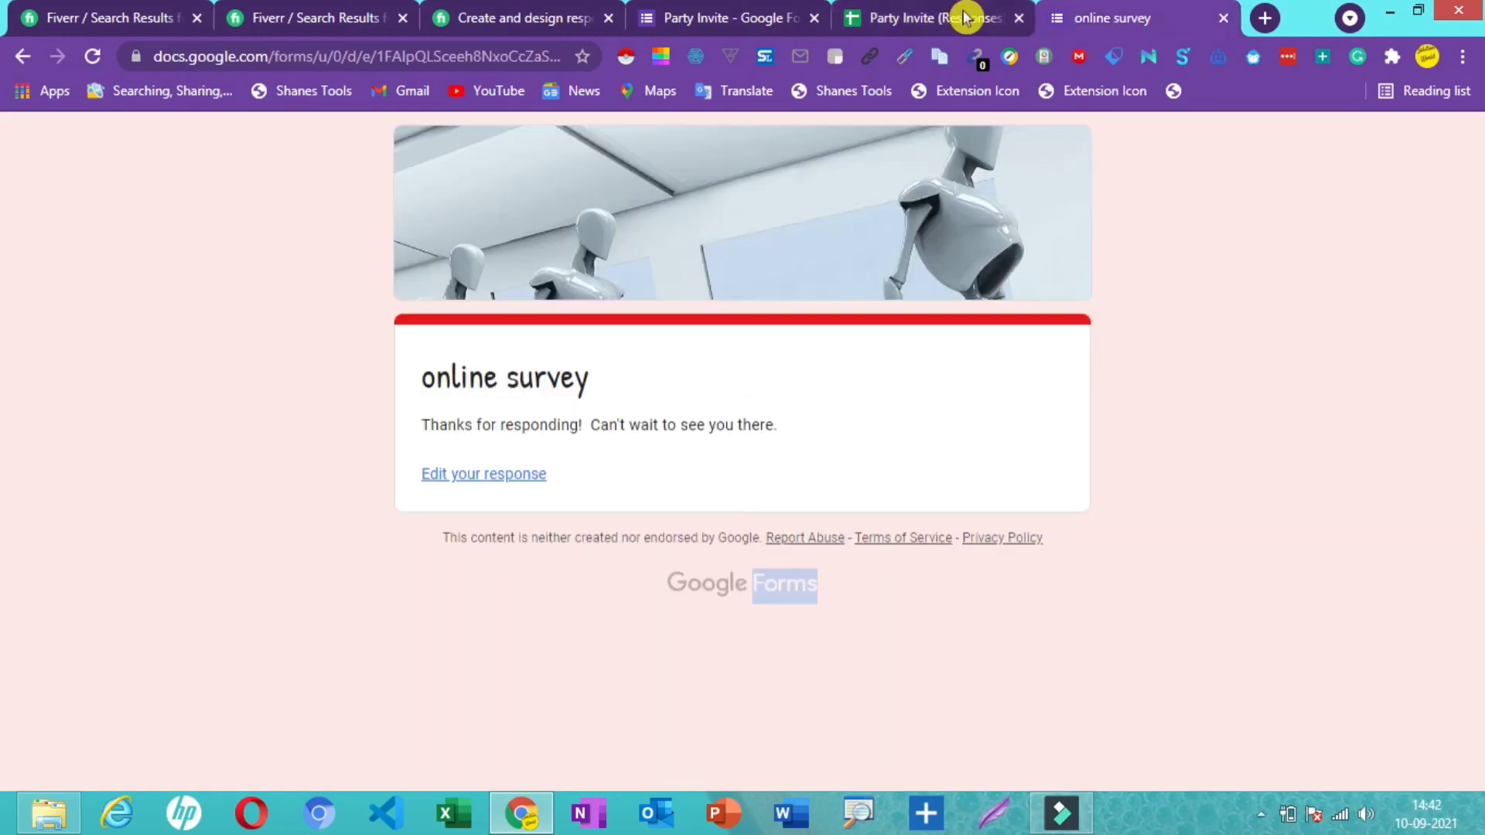
{"action": "left_click", "coordinate": [897, 17]}
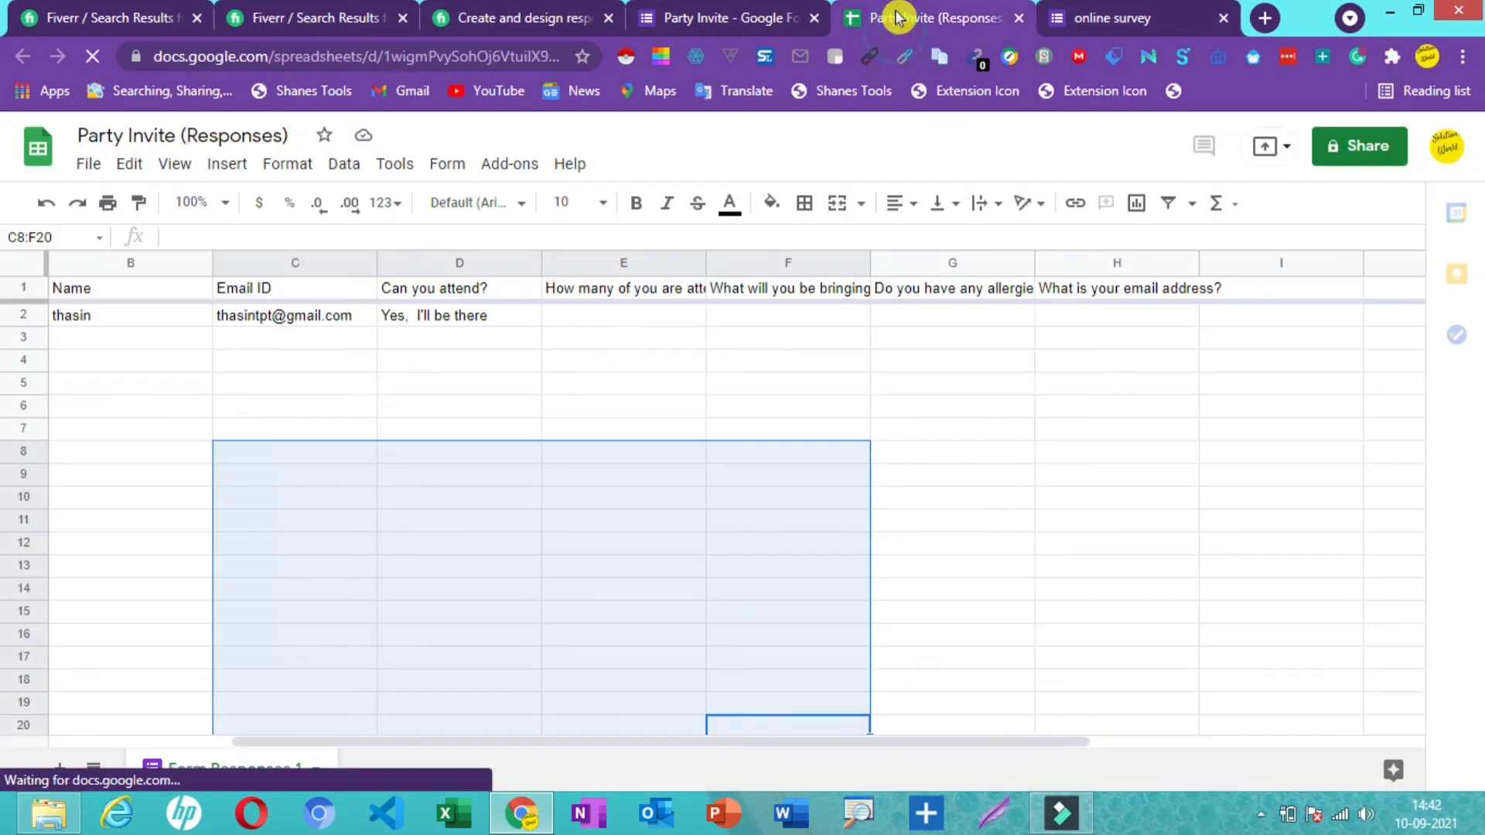
{"action": "left_click", "coordinate": [762, 17]}
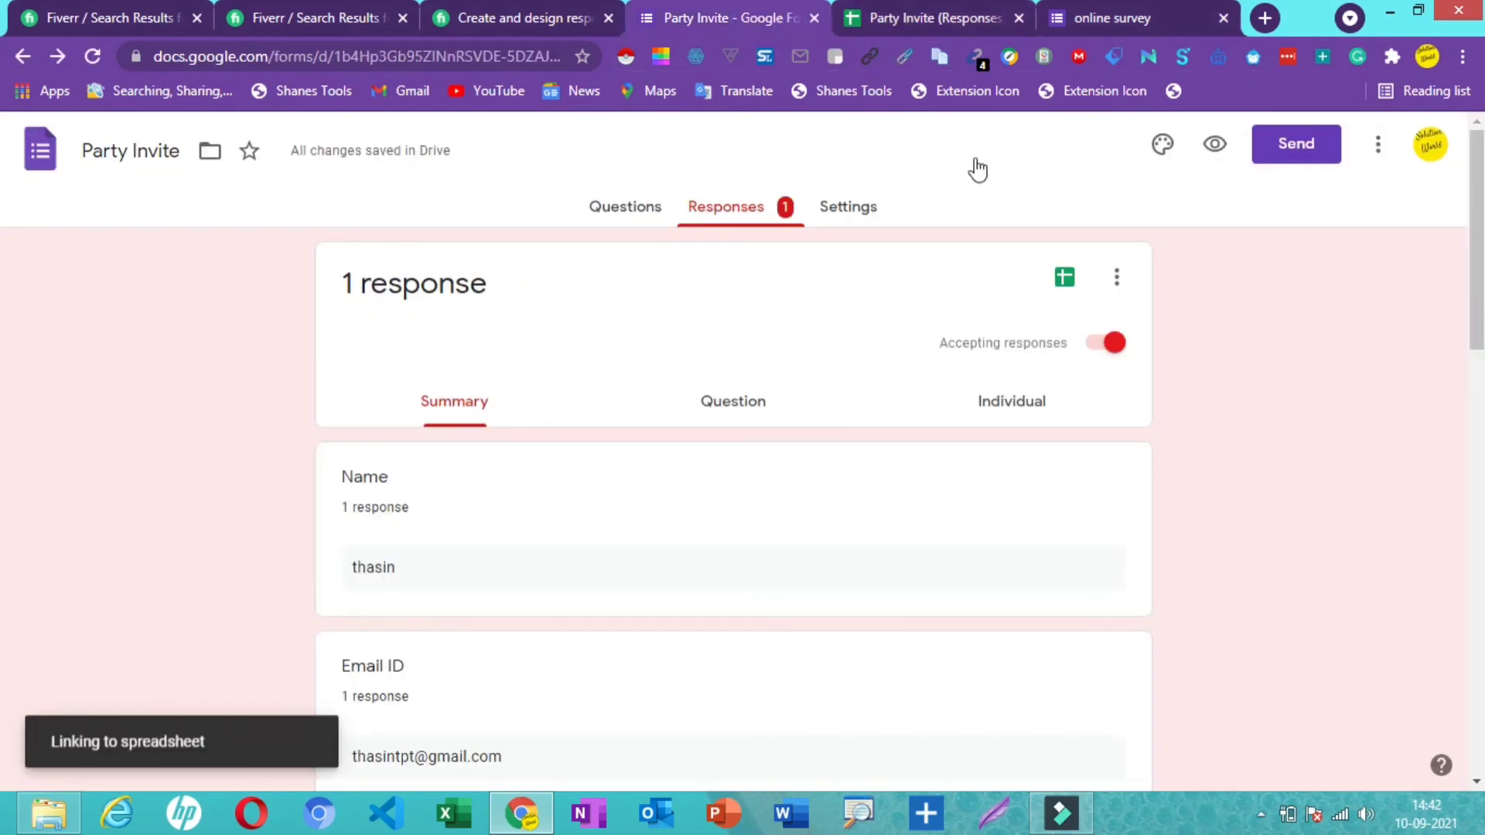
- Invite a suggested person as a collaborator on the Party Invite form with the Editor role
{"action": "left_click", "coordinate": [1214, 147]}
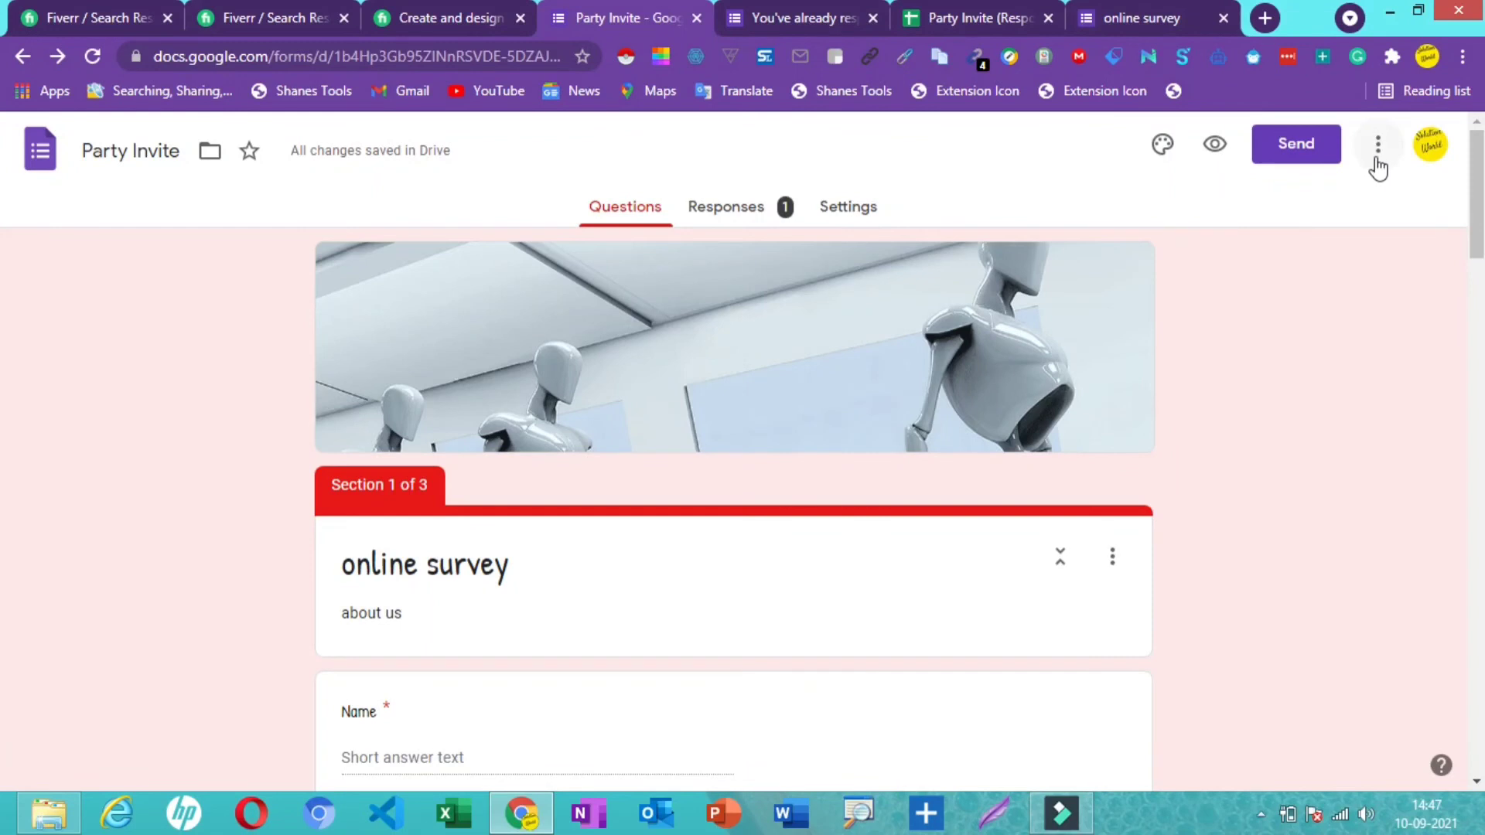
{"action": "left_click", "coordinate": [1377, 162]}
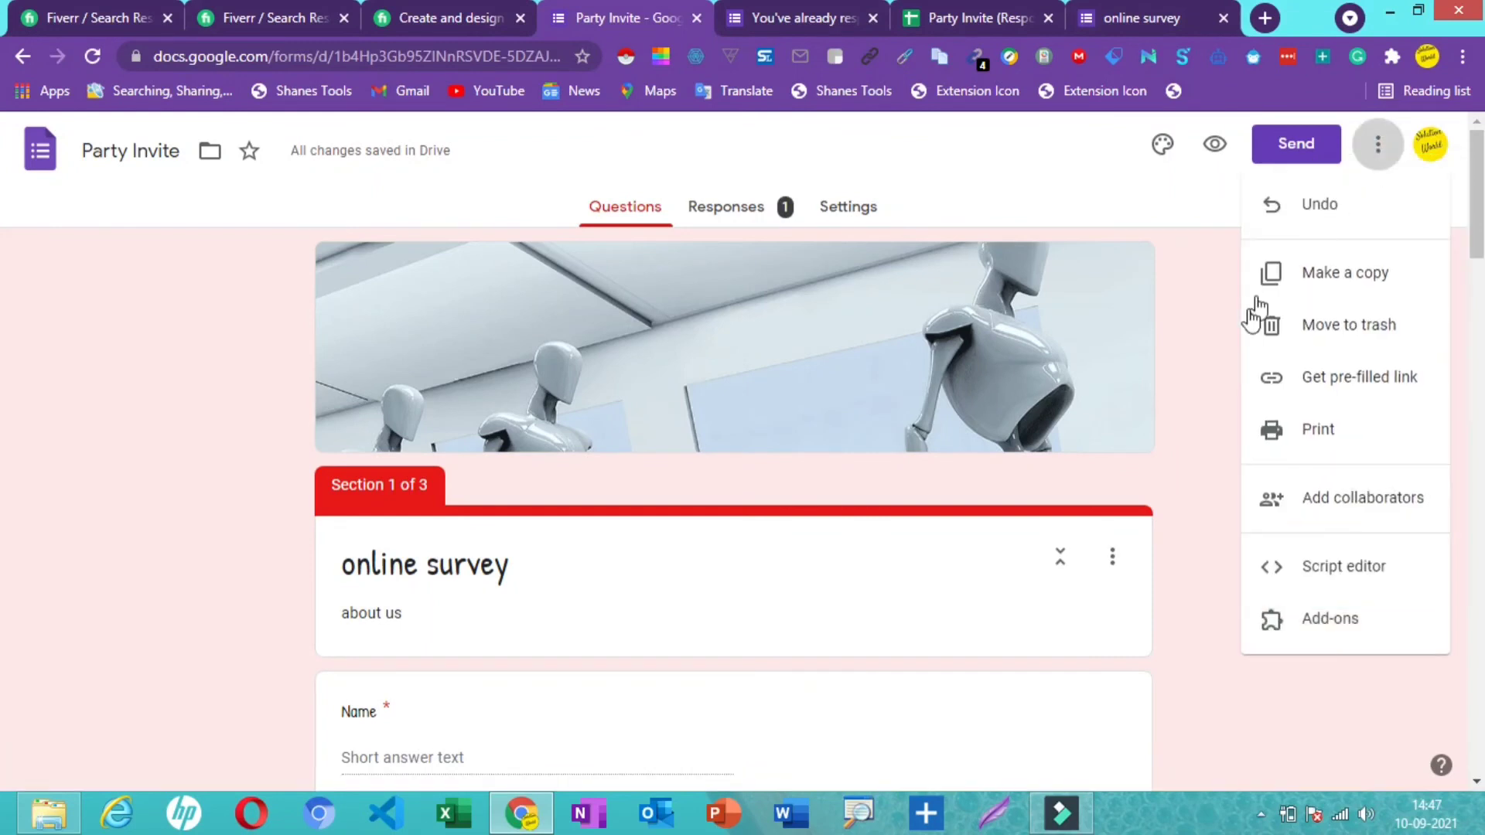
{"action": "left_click", "coordinate": [1337, 497]}
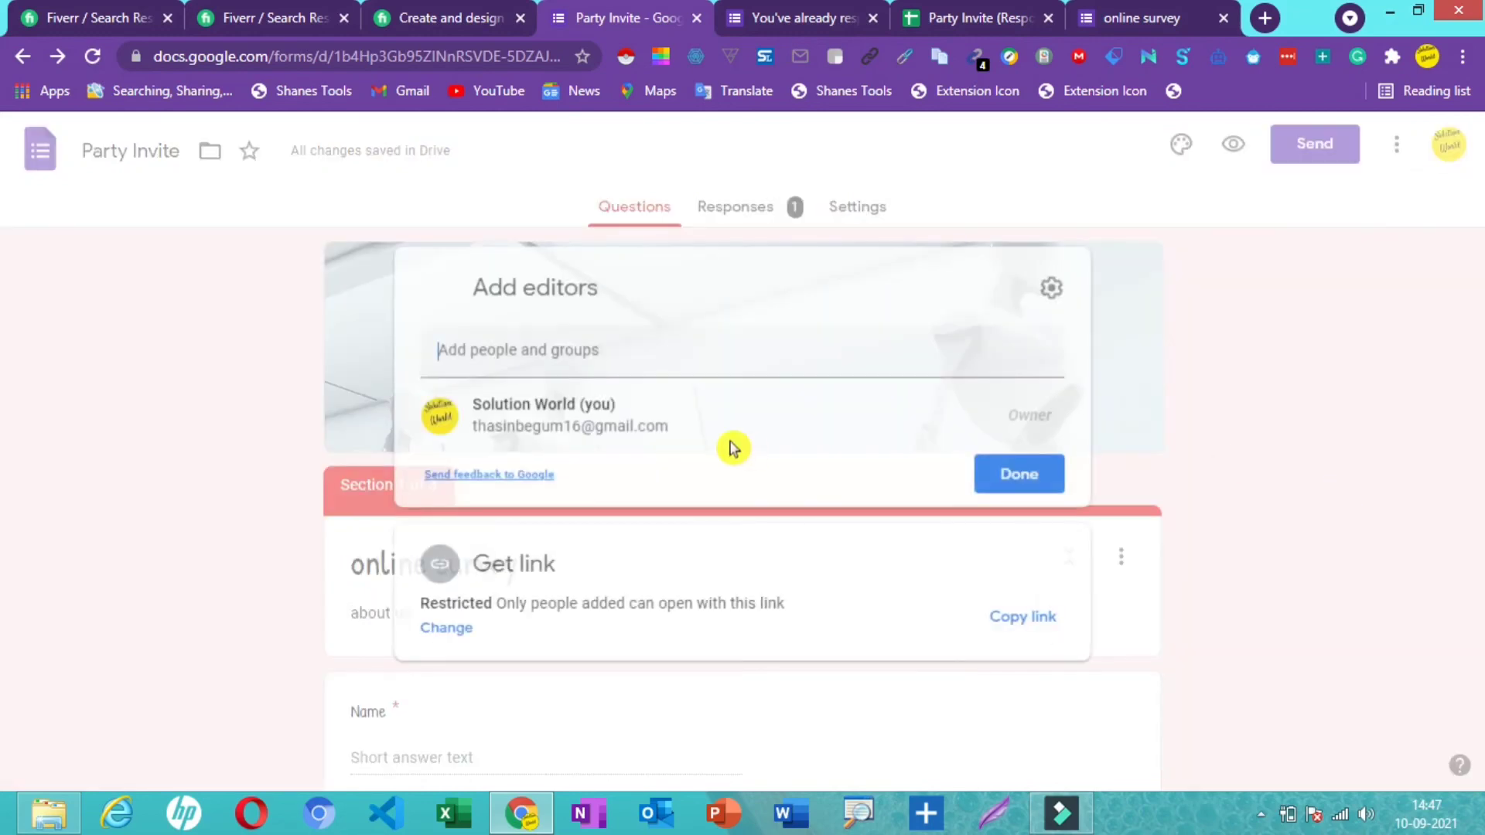
{"action": "left_click", "coordinate": [588, 431]}
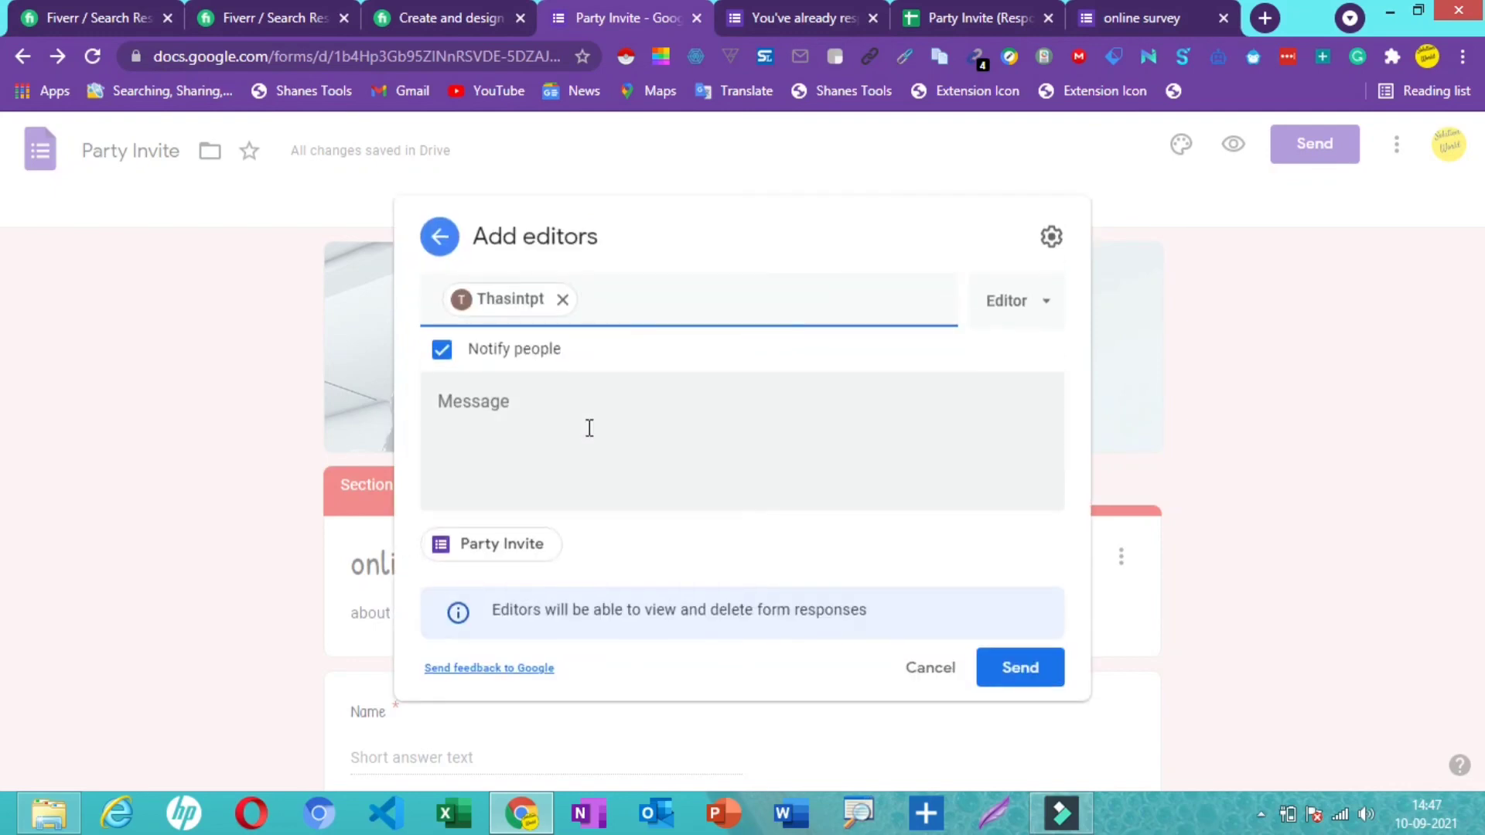
{"action": "left_click", "coordinate": [1028, 312]}
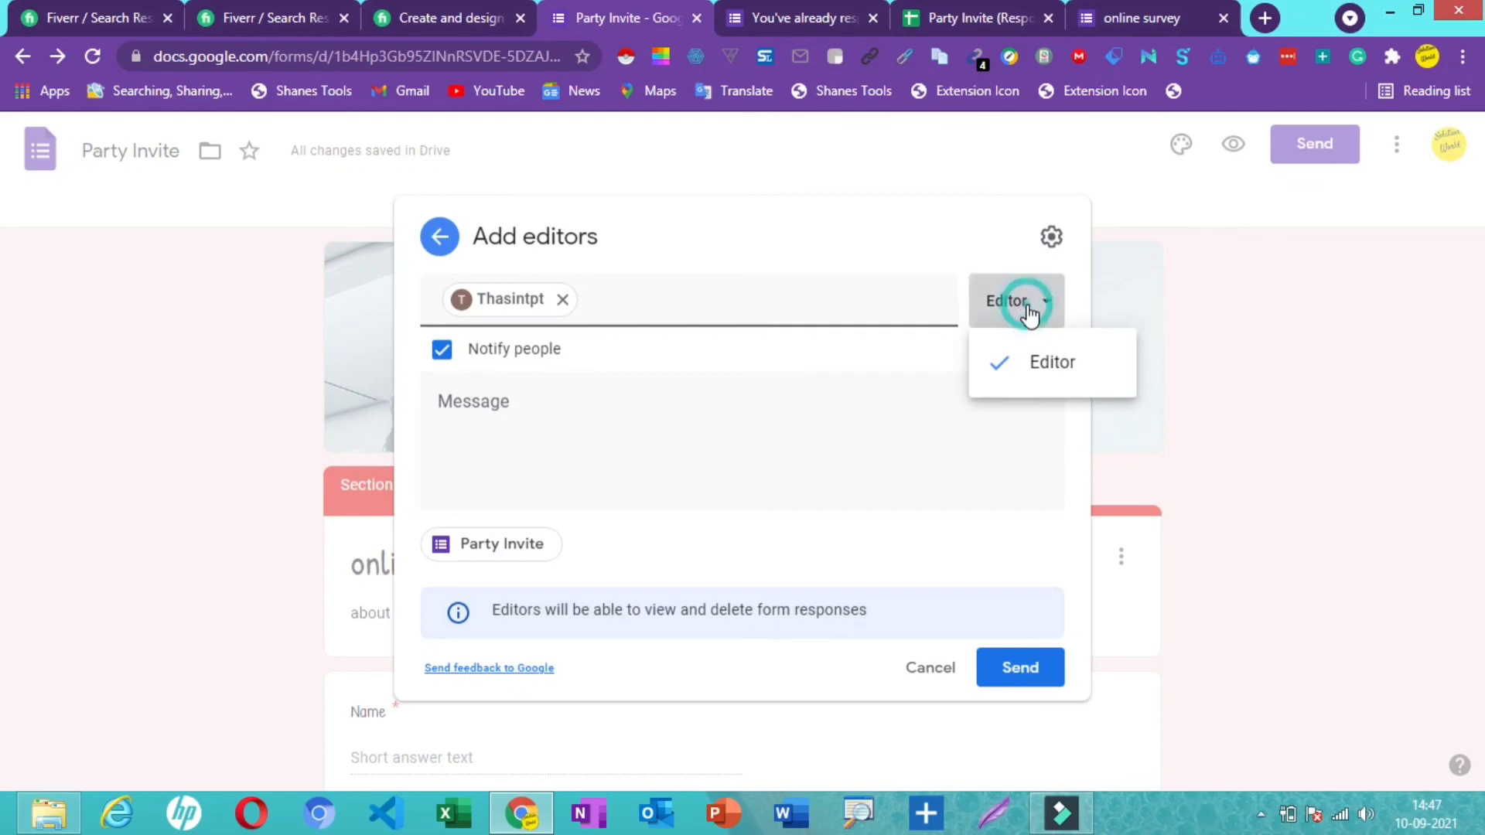
{"action": "left_click", "coordinate": [1009, 307]}
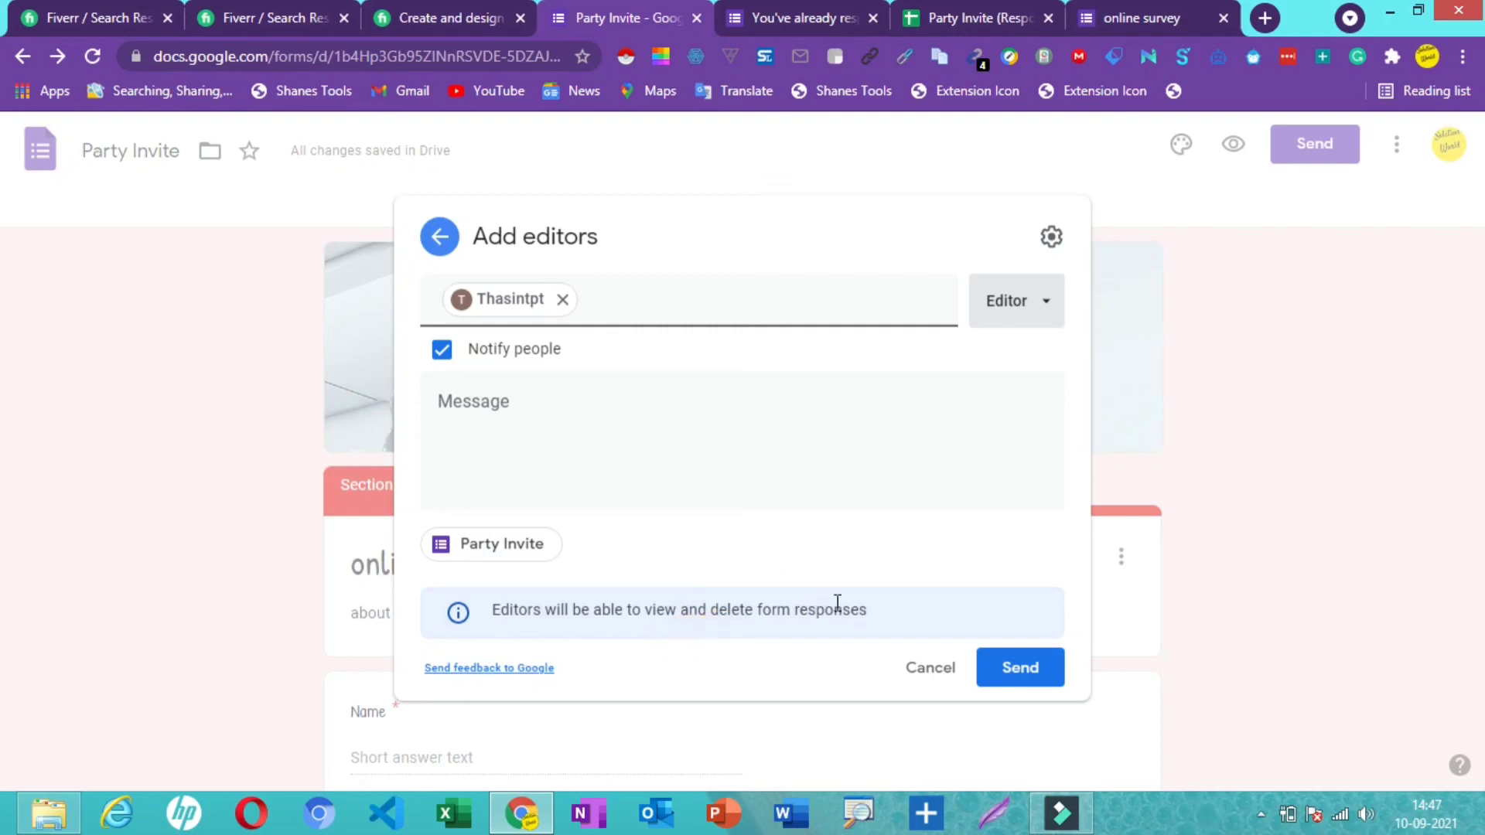
- Review the sharing permission settings, then send the Editor invitation
{"action": "left_click", "coordinate": [799, 650]}
{"action": "left_click", "coordinate": [1012, 645]}
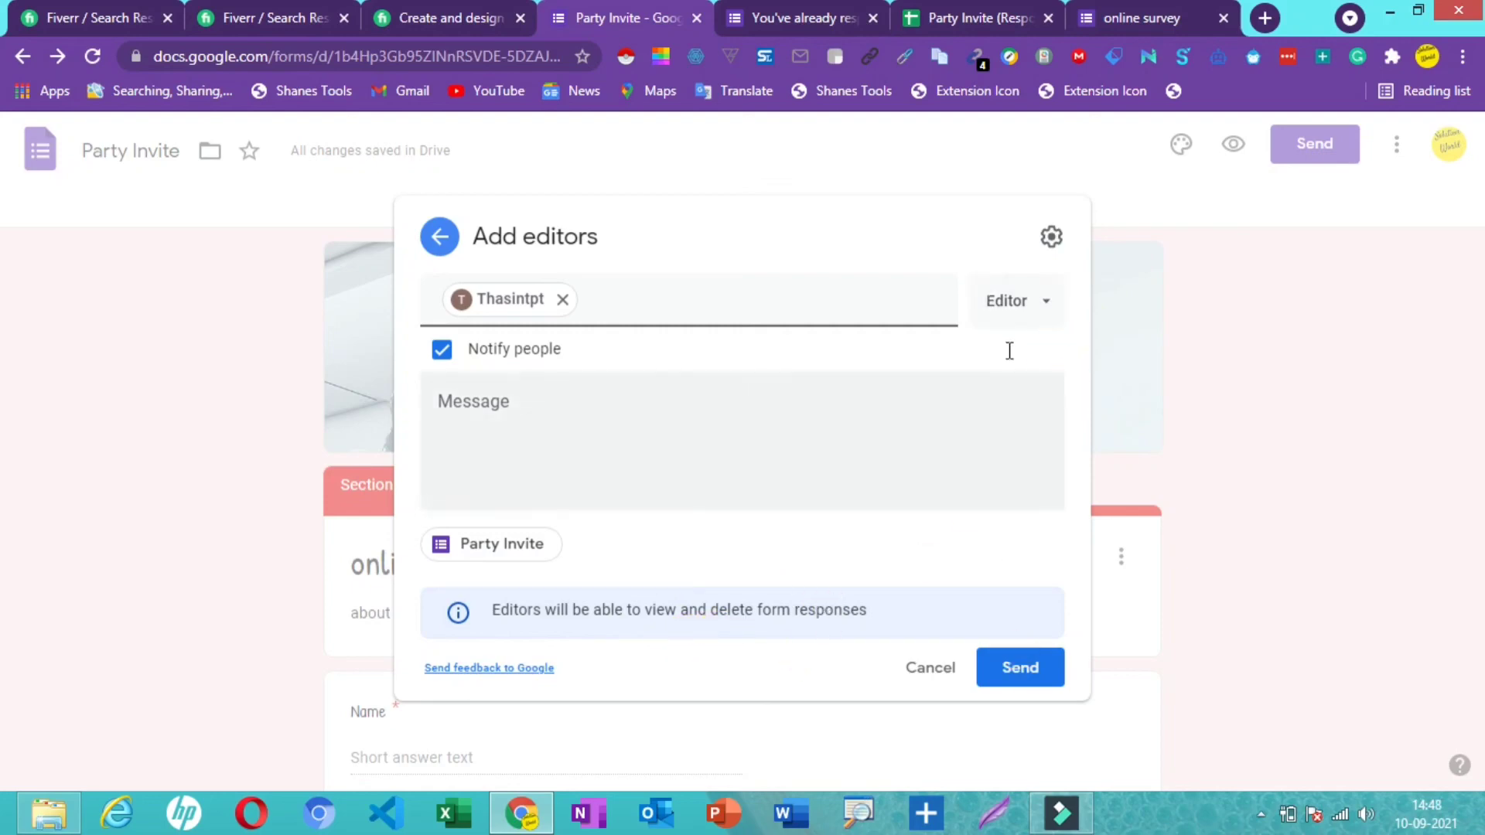
{"action": "left_click", "coordinate": [886, 385]}
{"action": "left_click", "coordinate": [838, 258]}
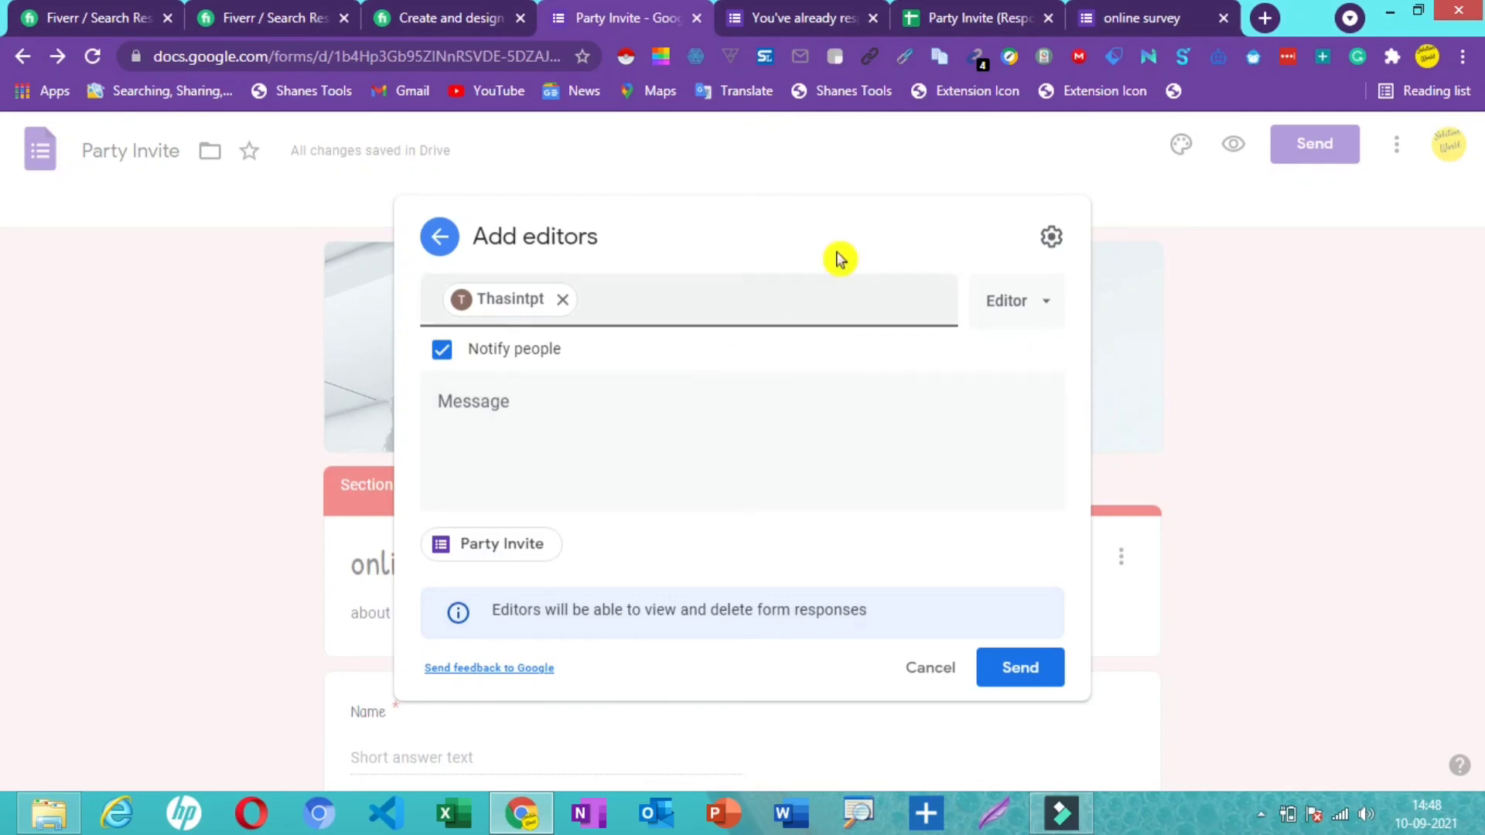
{"action": "left_click", "coordinate": [1052, 238]}
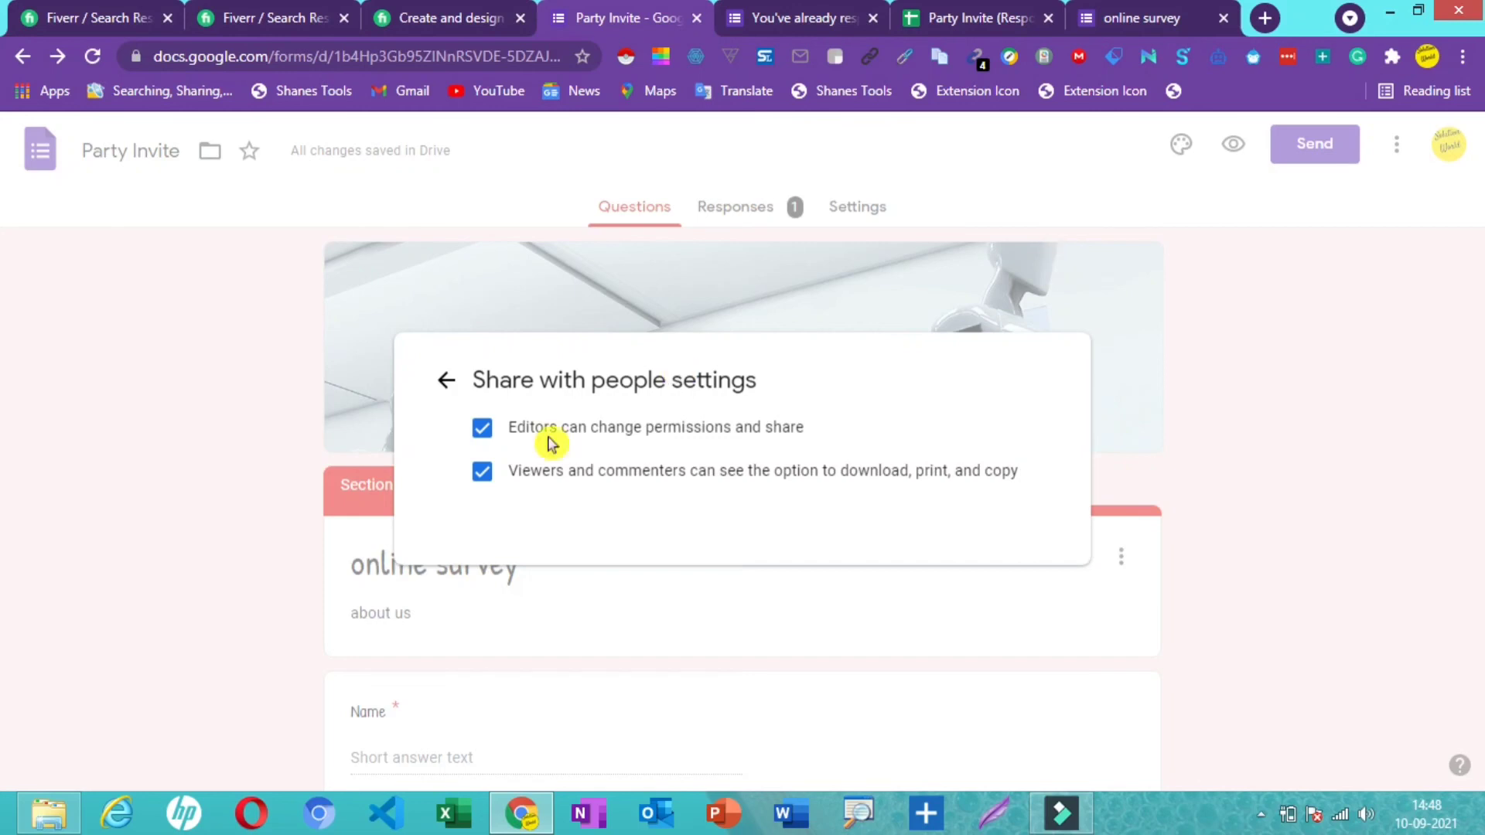
{"action": "left_click", "coordinate": [448, 382]}
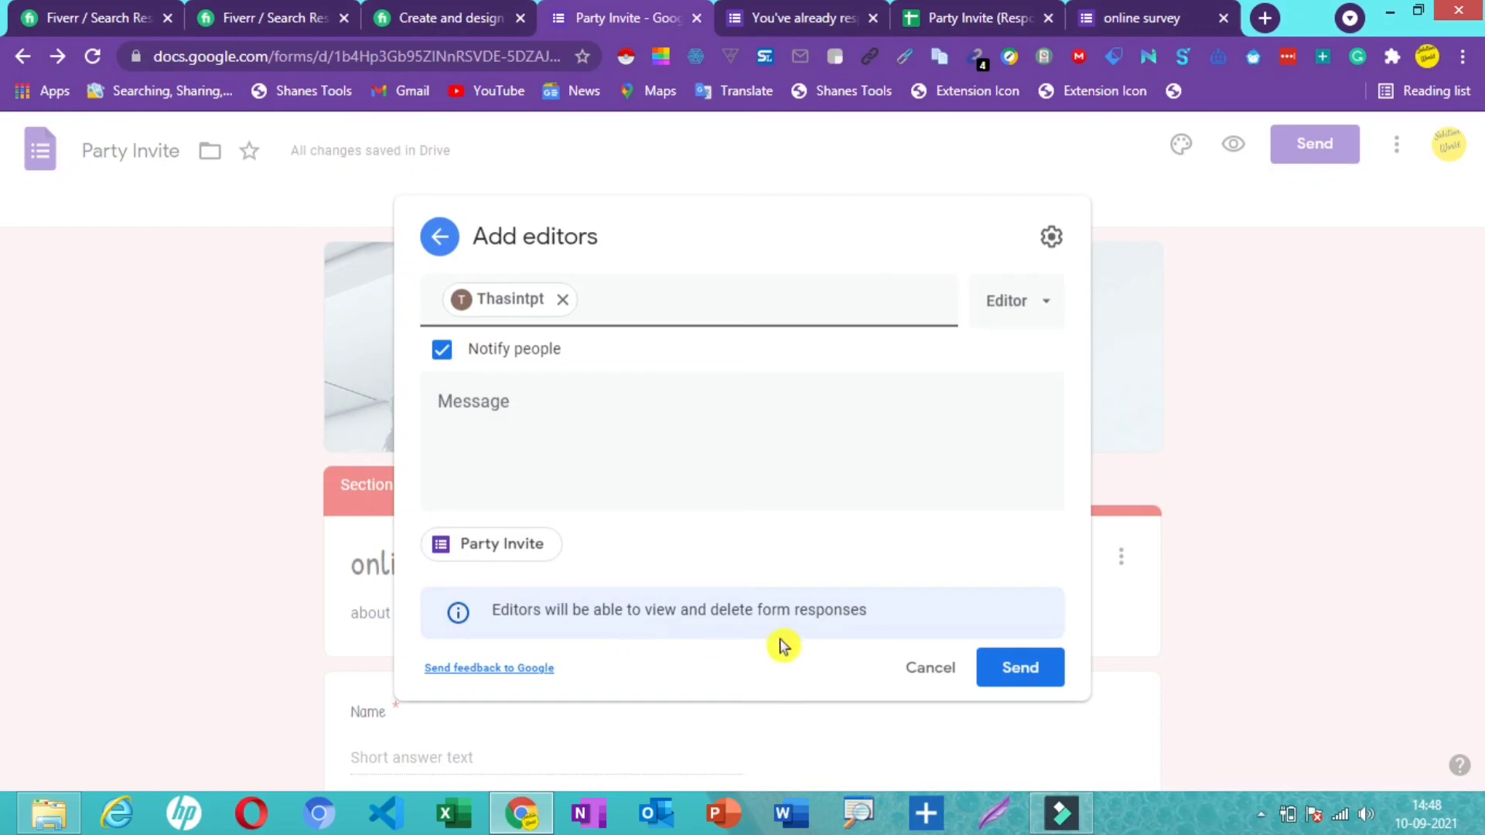
{"action": "left_click", "coordinate": [1016, 684]}
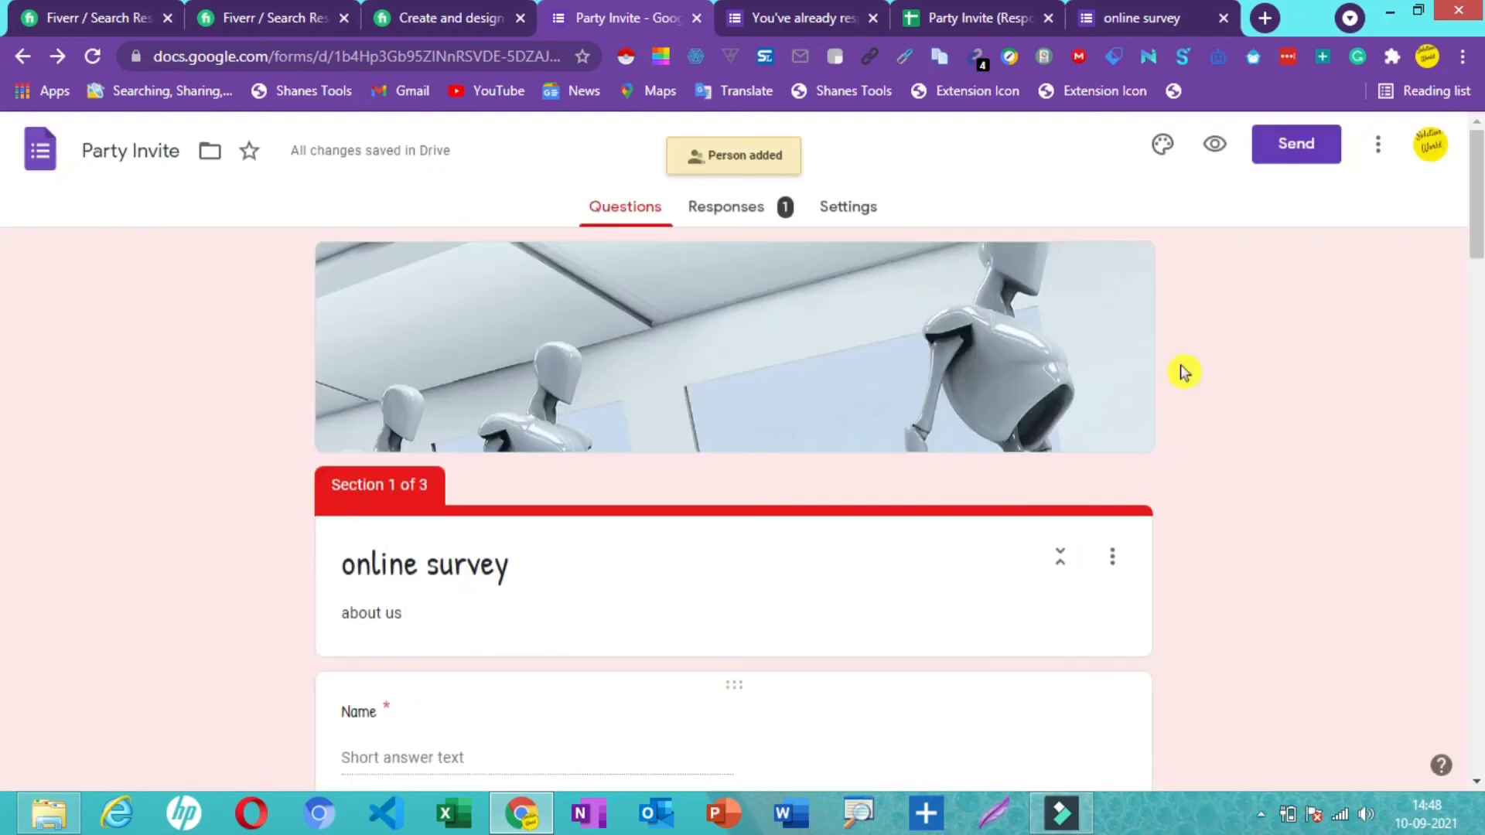
- Reopen the More options menu and choose Add collaborators to invite another person
{"action": "left_click", "coordinate": [1380, 155]}
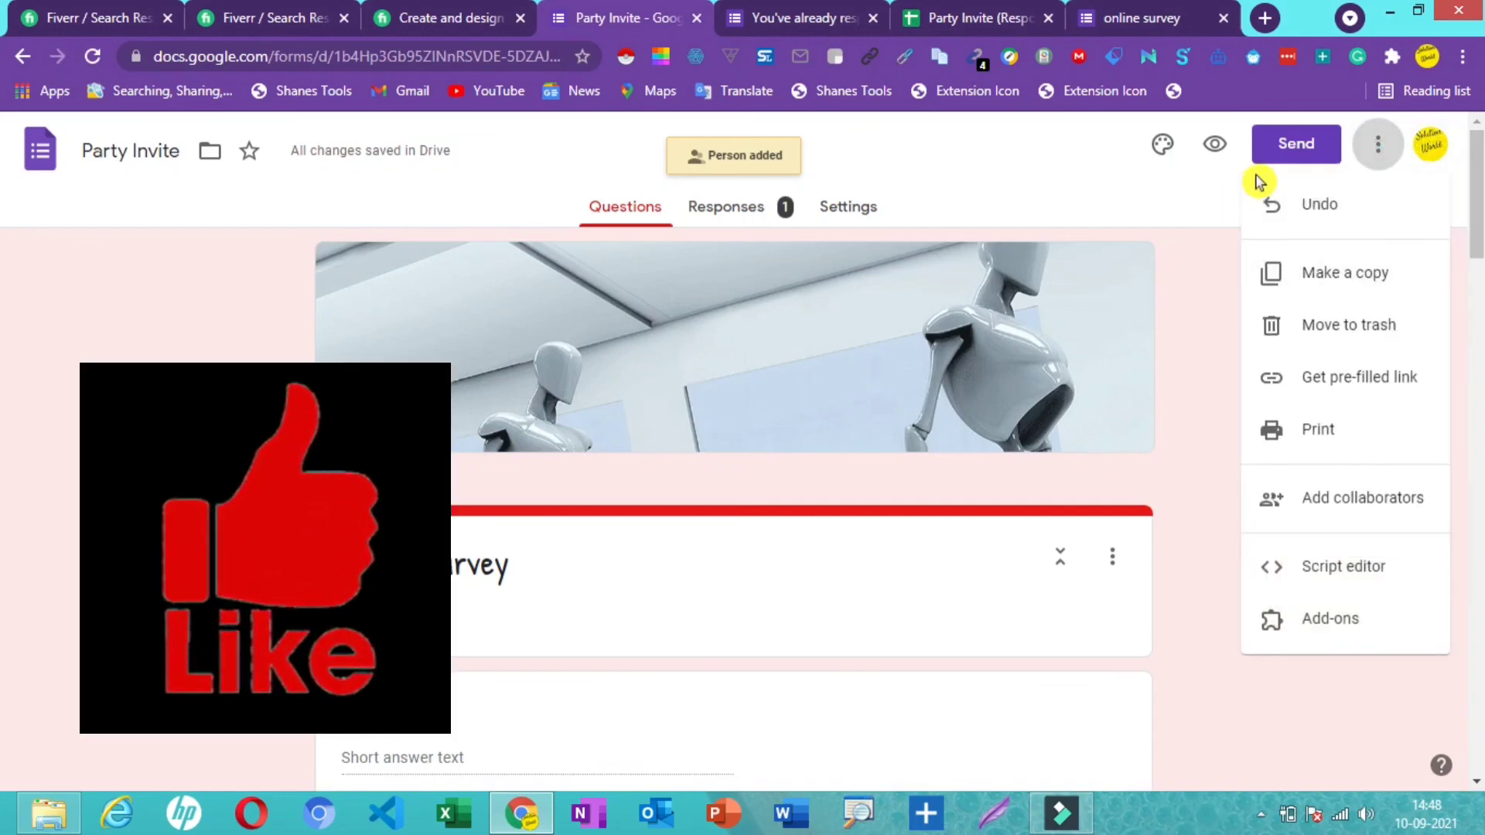
{"action": "left_click", "coordinate": [1213, 153]}
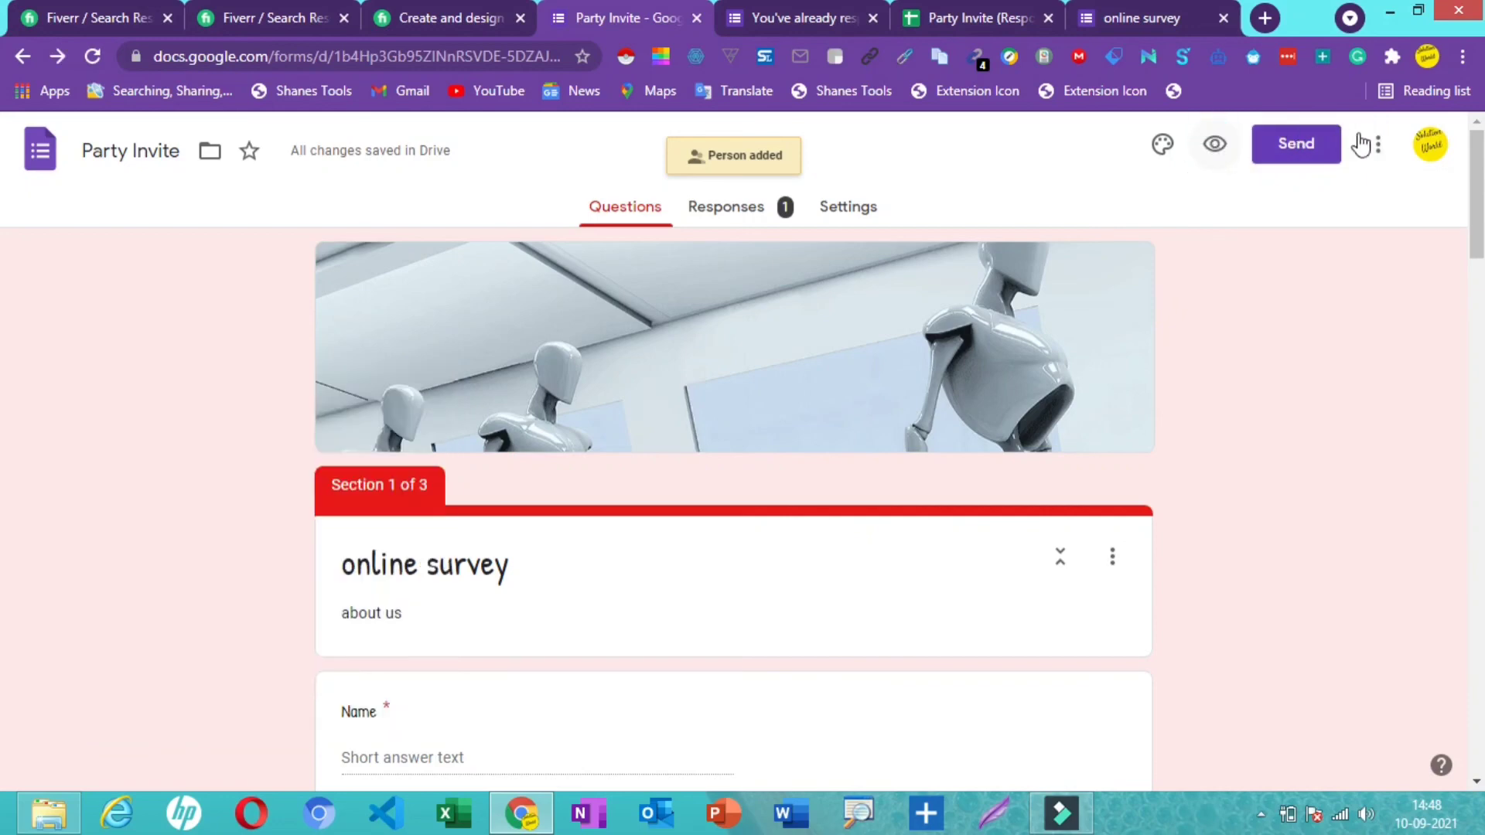
{"action": "left_click", "coordinate": [1379, 153]}
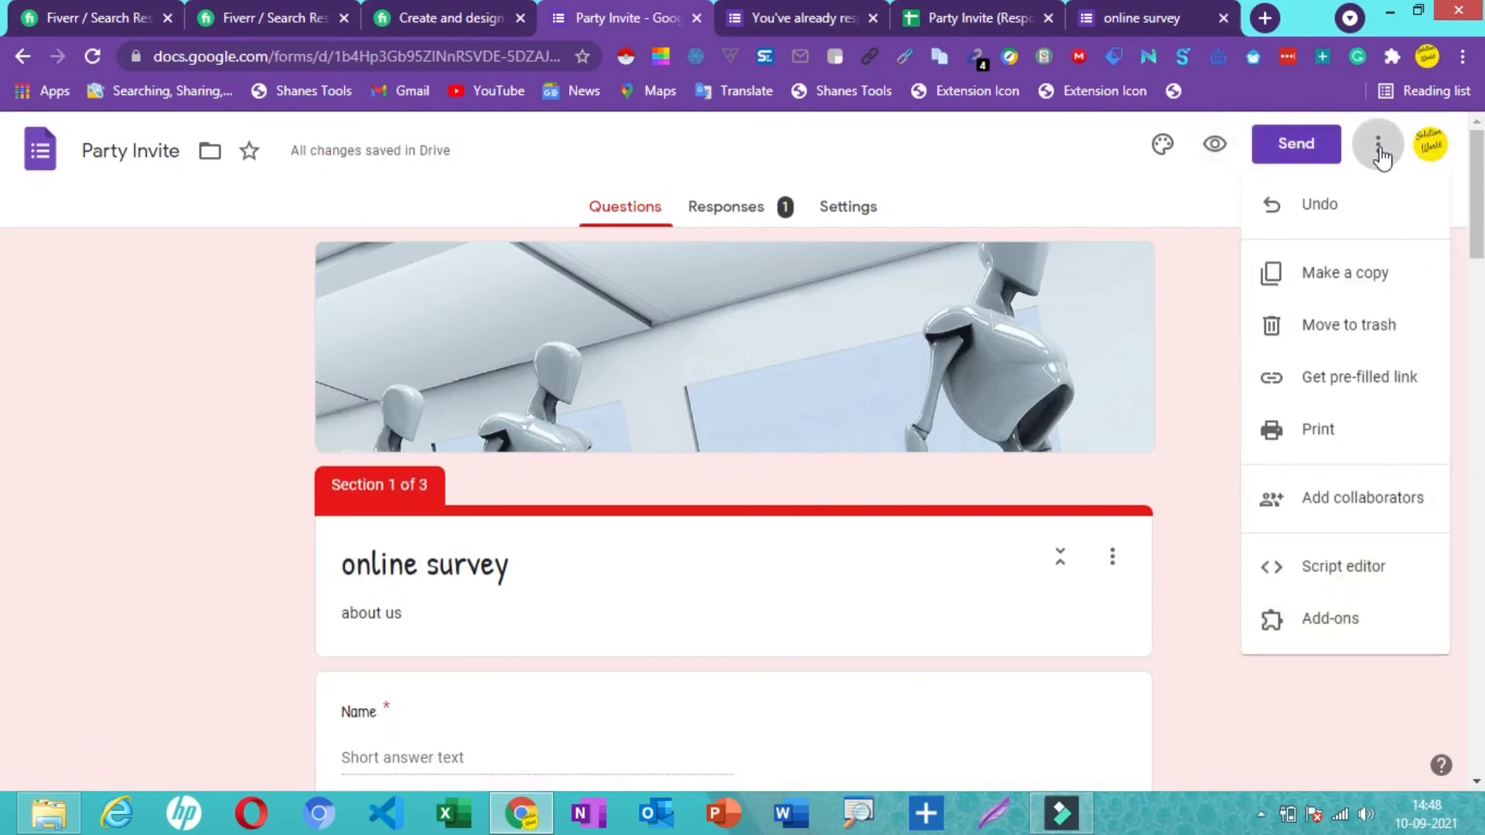
{"action": "left_click", "coordinate": [1334, 502]}
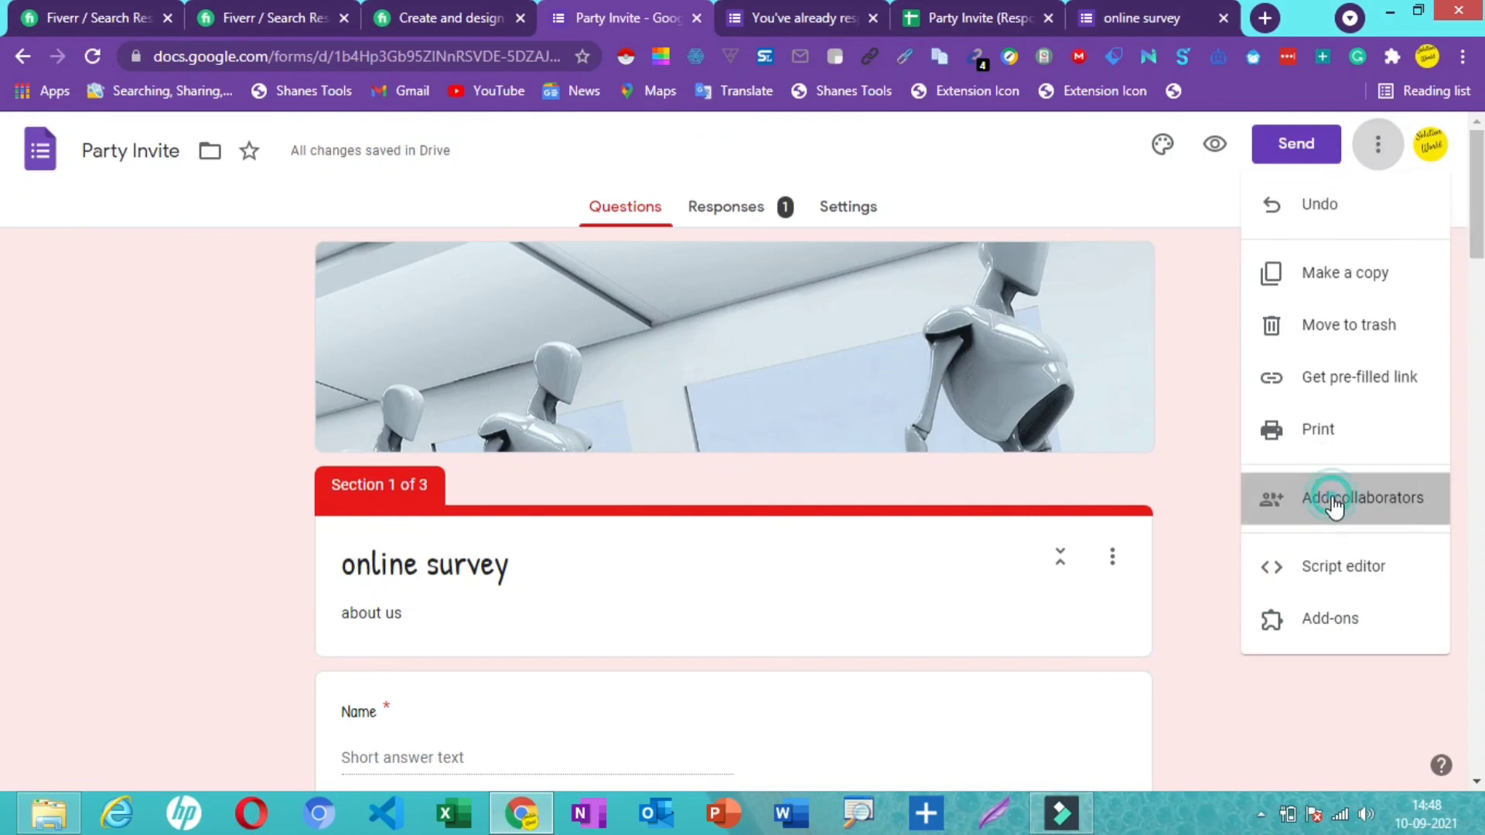